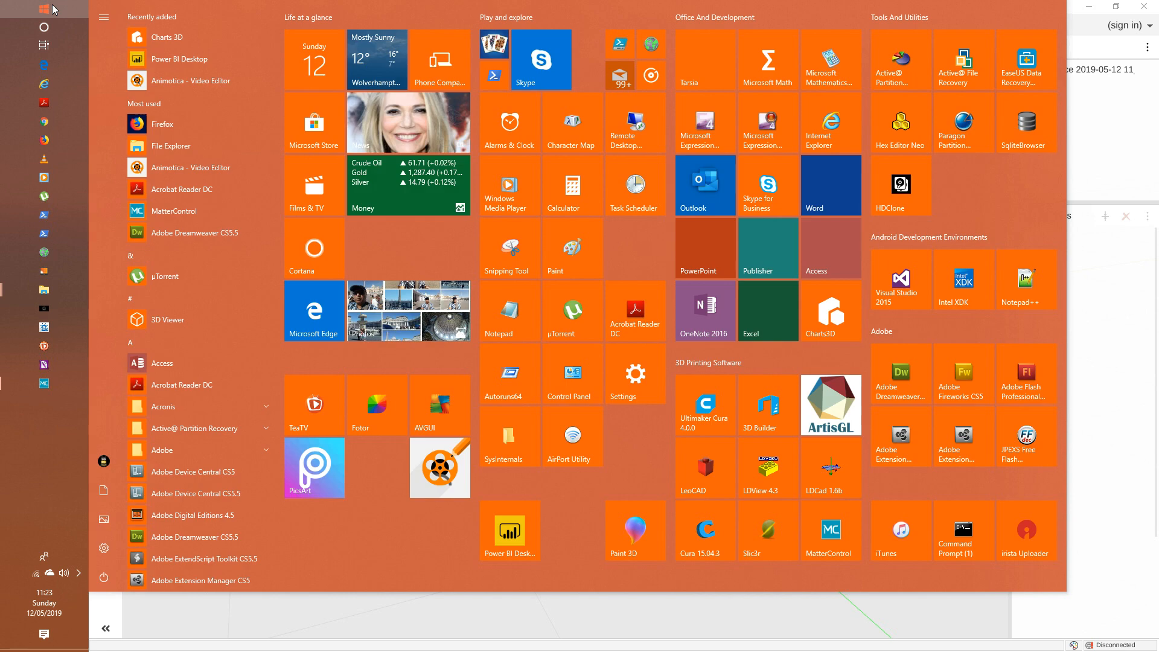
# Locate MatterControl among the installed apps under M, check its folder's contents, and return to the empty design
pyautogui.click(180, 253)
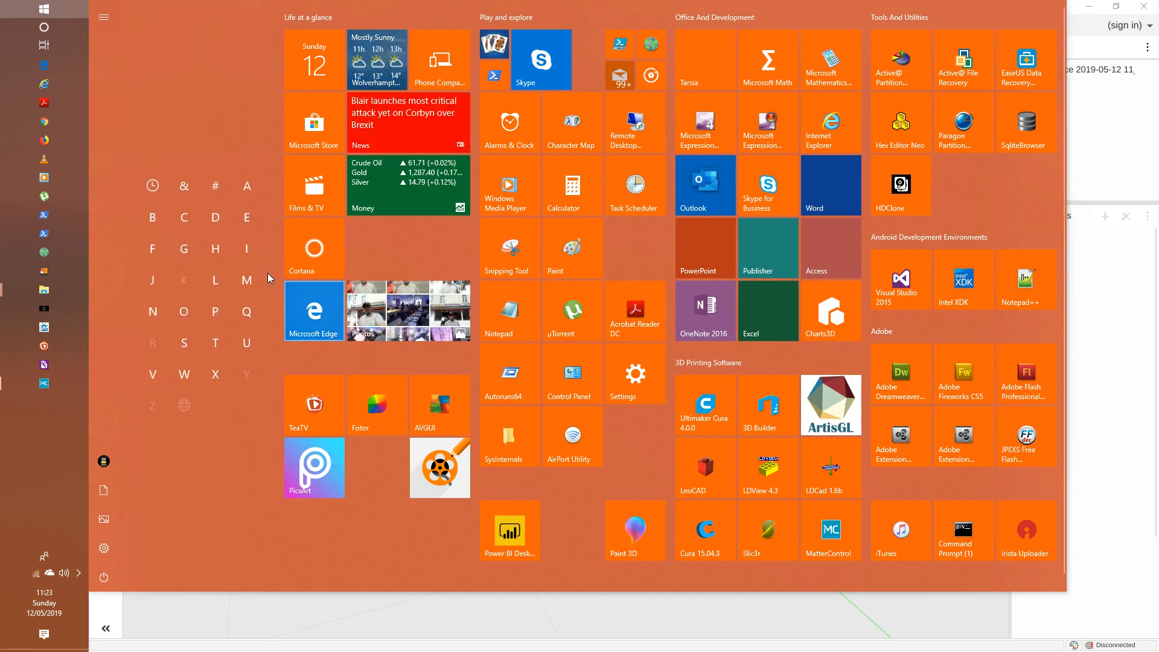
pyautogui.click(248, 279)
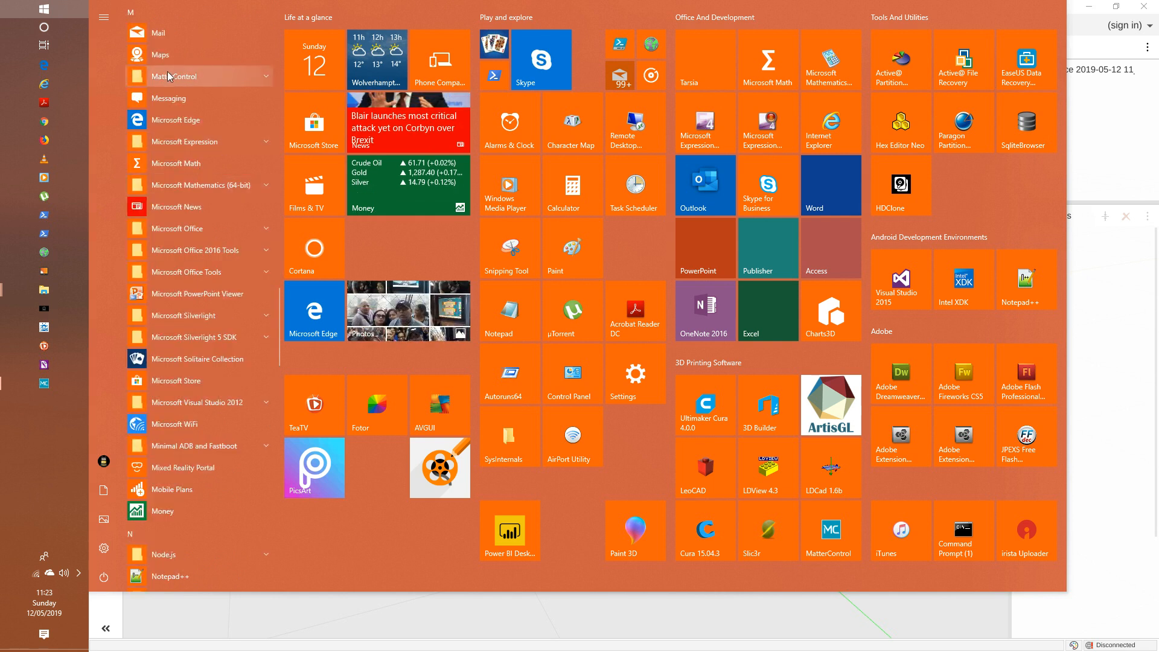
pyautogui.click(216, 78)
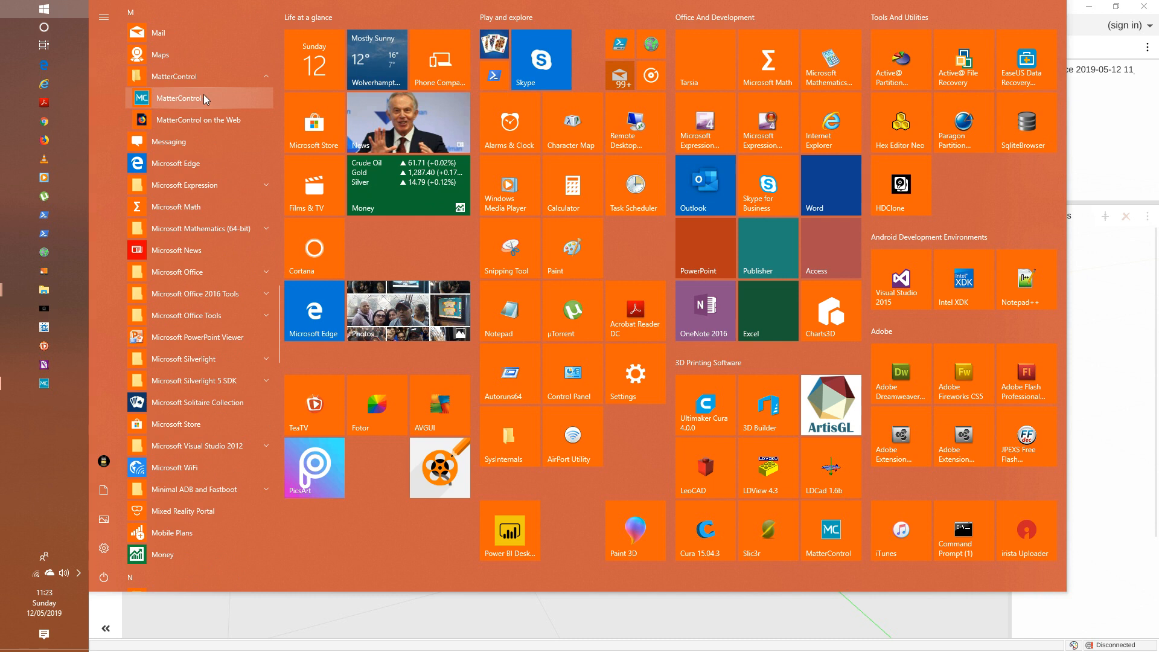
pyautogui.click(209, 77)
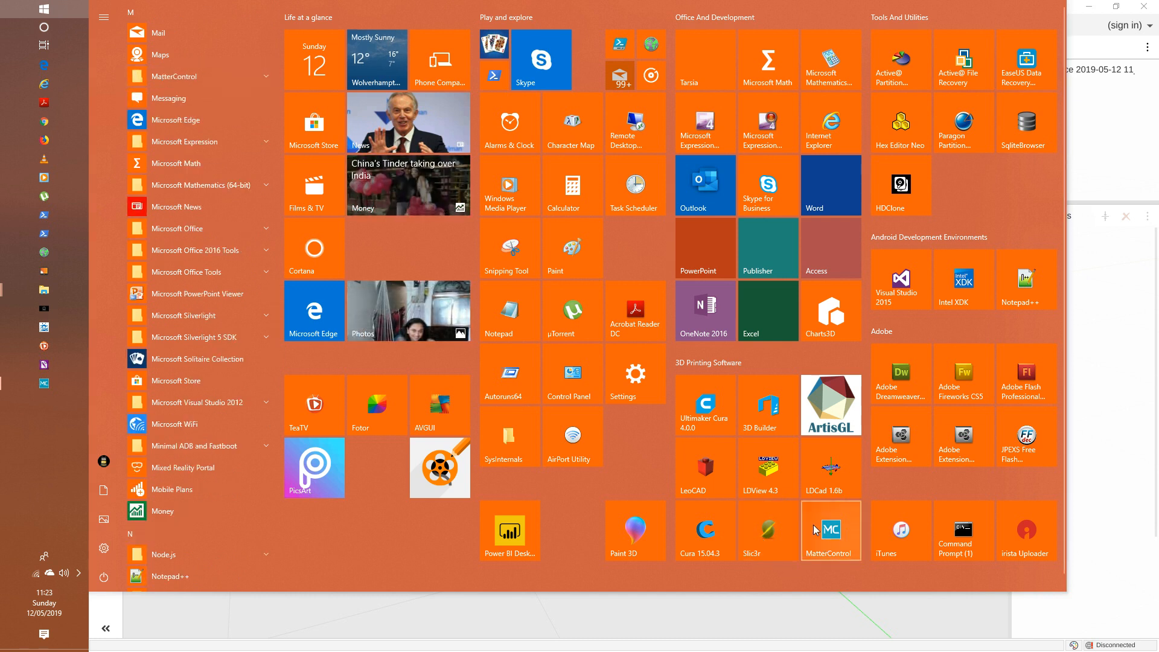
pyautogui.click(54, 6)
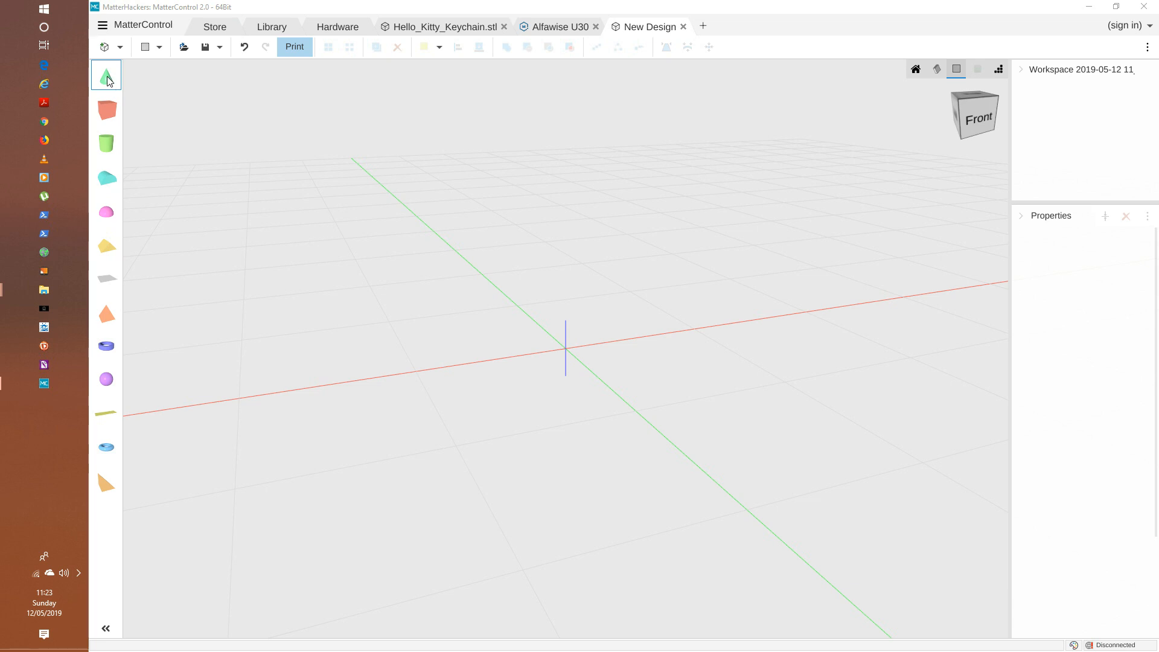
# Place a cone, a cube, a cylinder, a half cylinder and a half sphere at separate spots on the bed
pyautogui.moveTo(111, 78); pyautogui.dragTo(526, 270)
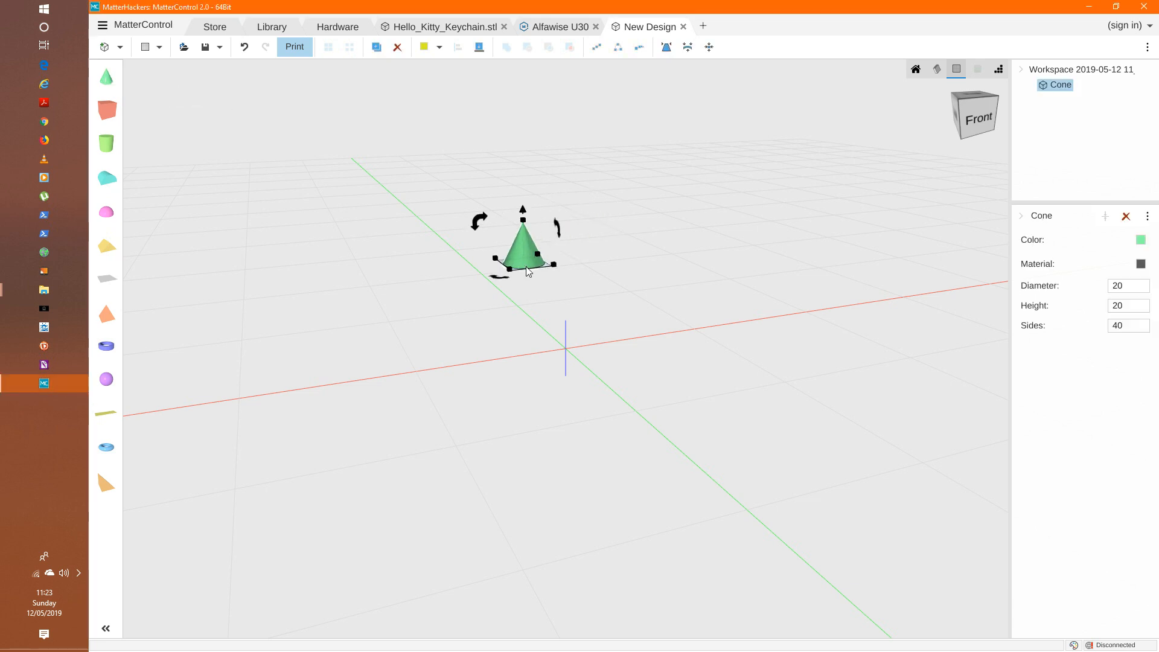
pyautogui.moveTo(107, 111); pyautogui.dragTo(507, 290)
pyautogui.moveTo(107, 145); pyautogui.dragTo(344, 297)
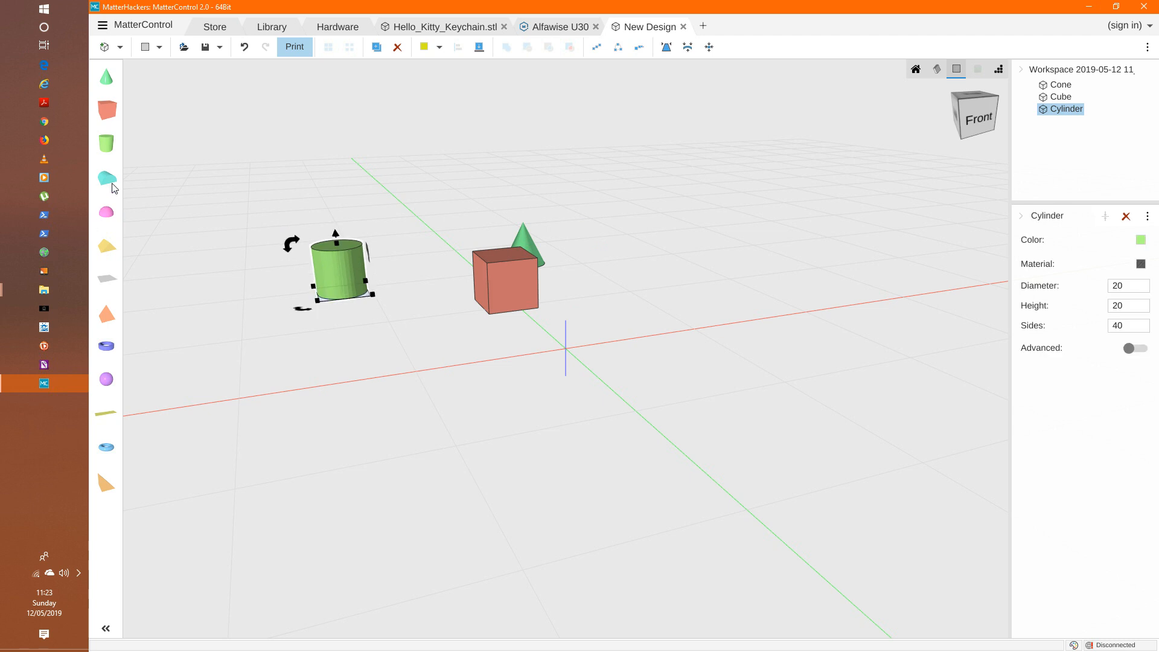
pyautogui.moveTo(113, 182); pyautogui.dragTo(396, 350)
pyautogui.moveTo(106, 212); pyautogui.dragTo(252, 329)
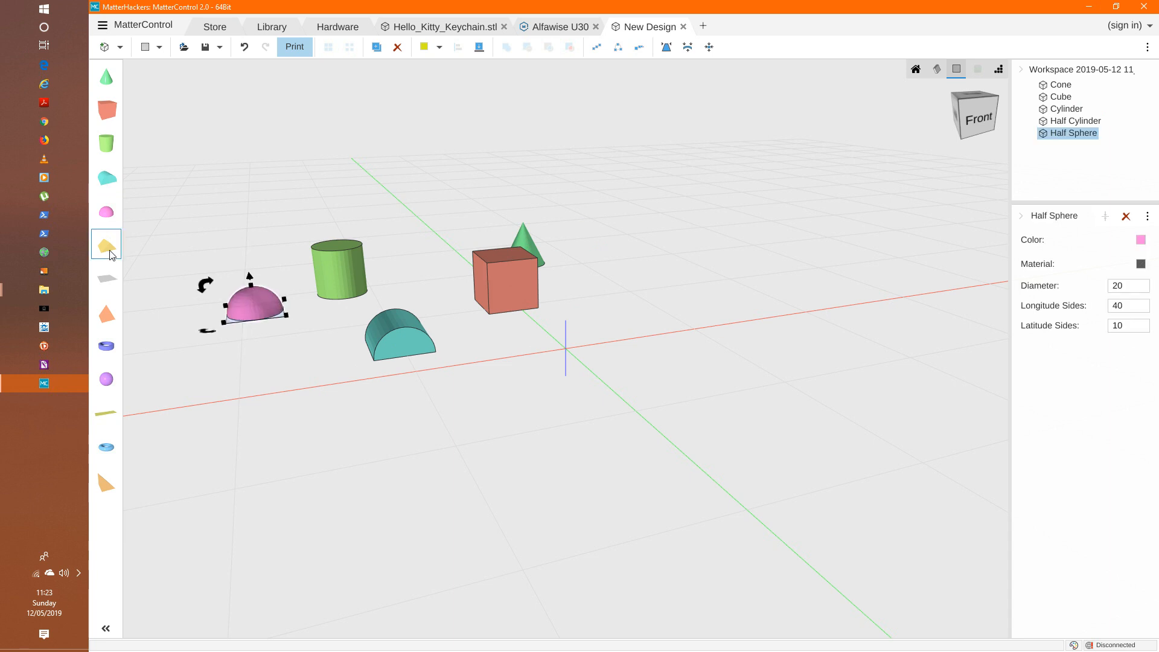
# Add a half wedge to the bed and position it just behind the green cylinder
pyautogui.click(292, 200)
pyautogui.moveTo(292, 199); pyautogui.dragTo(292, 199)
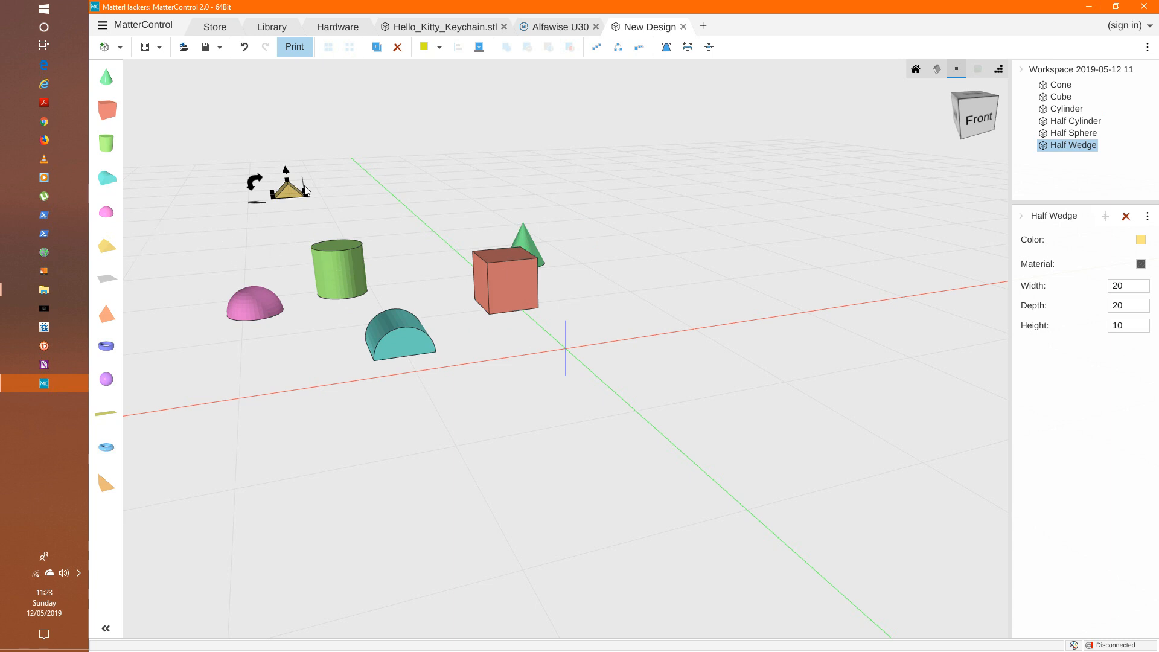
pyautogui.moveTo(288, 191); pyautogui.dragTo(331, 219)
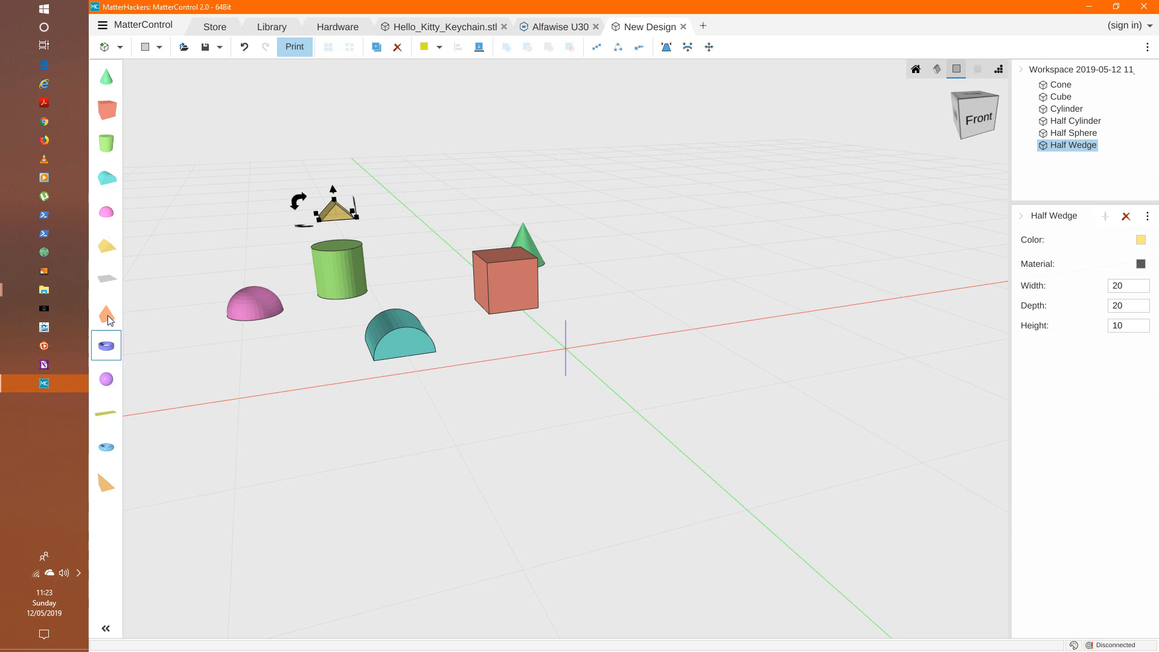
# Place a pyramid, a ring and a sphere in the free space in front of the existing shapes
pyautogui.click(318, 390)
pyautogui.moveTo(315, 386); pyautogui.dragTo(314, 390)
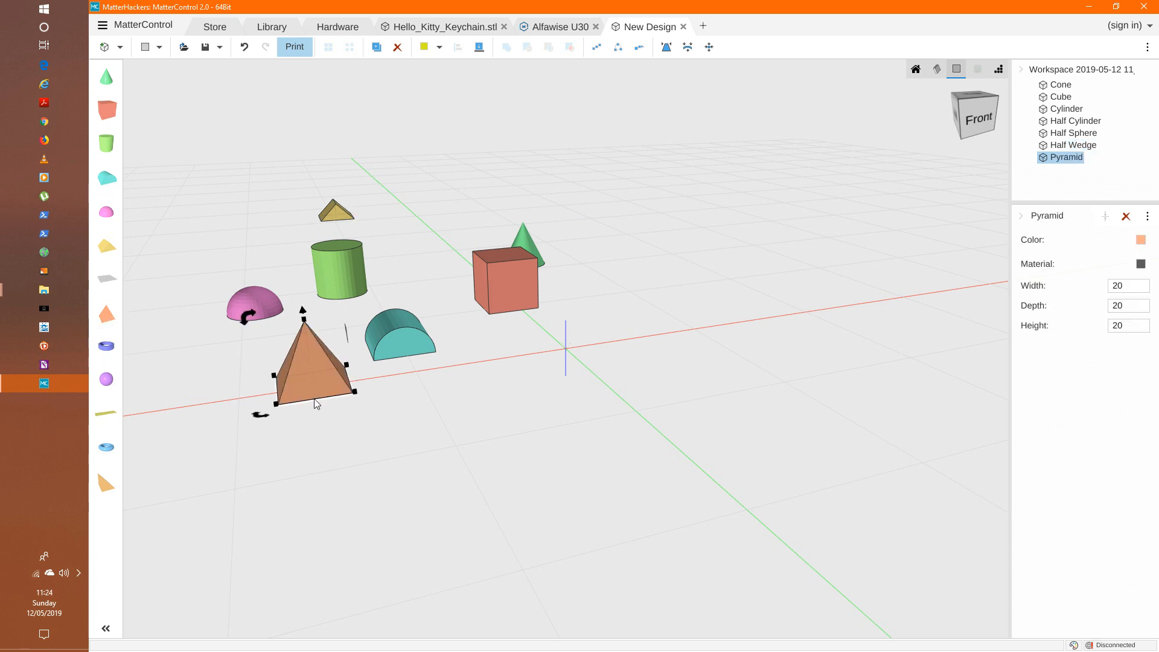
pyautogui.click(106, 345)
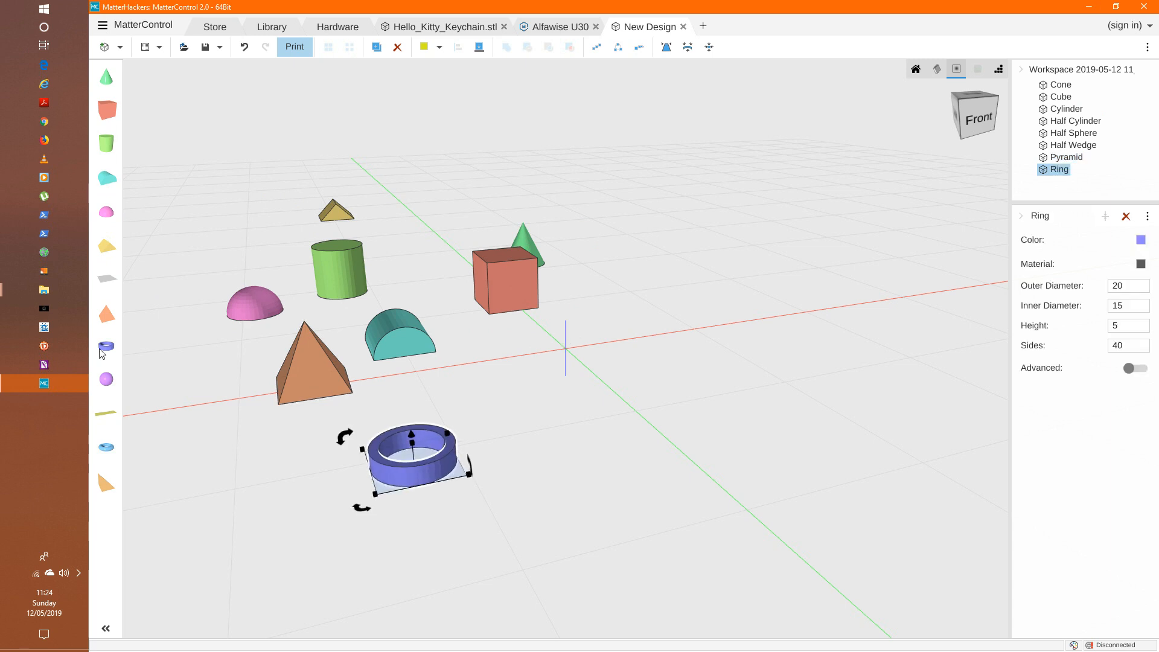
pyautogui.moveTo(107, 379); pyautogui.dragTo(537, 404)
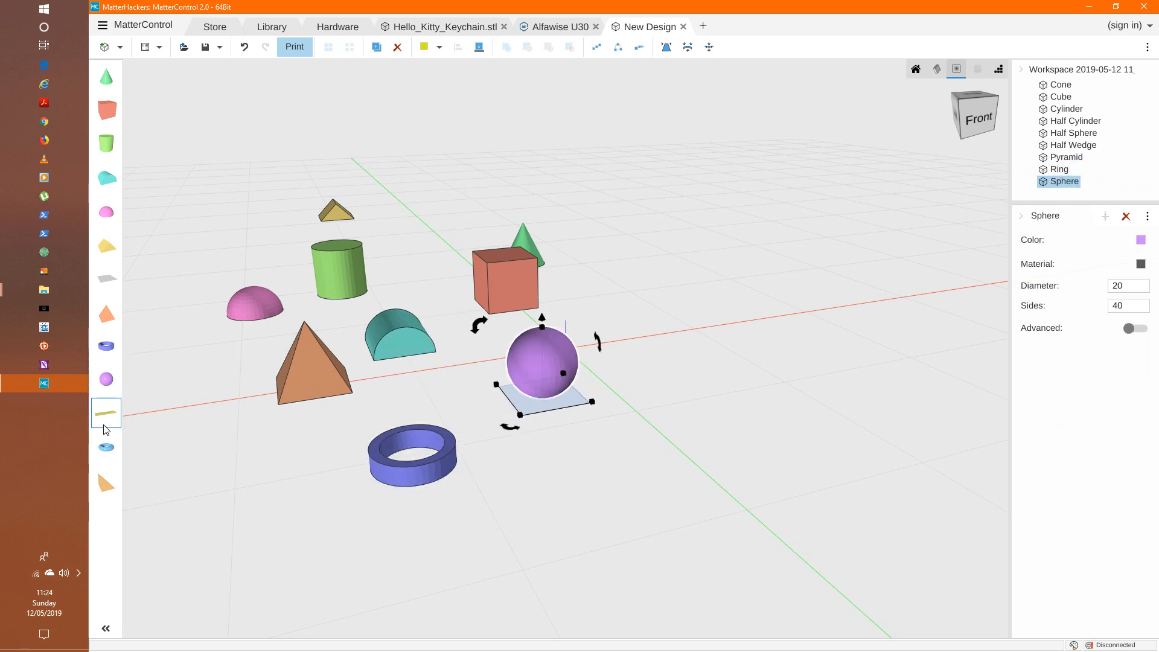
# Place a text object and a torus near the front, and position a wedge beside the sphere
pyautogui.moveTo(104, 426); pyautogui.dragTo(556, 505)
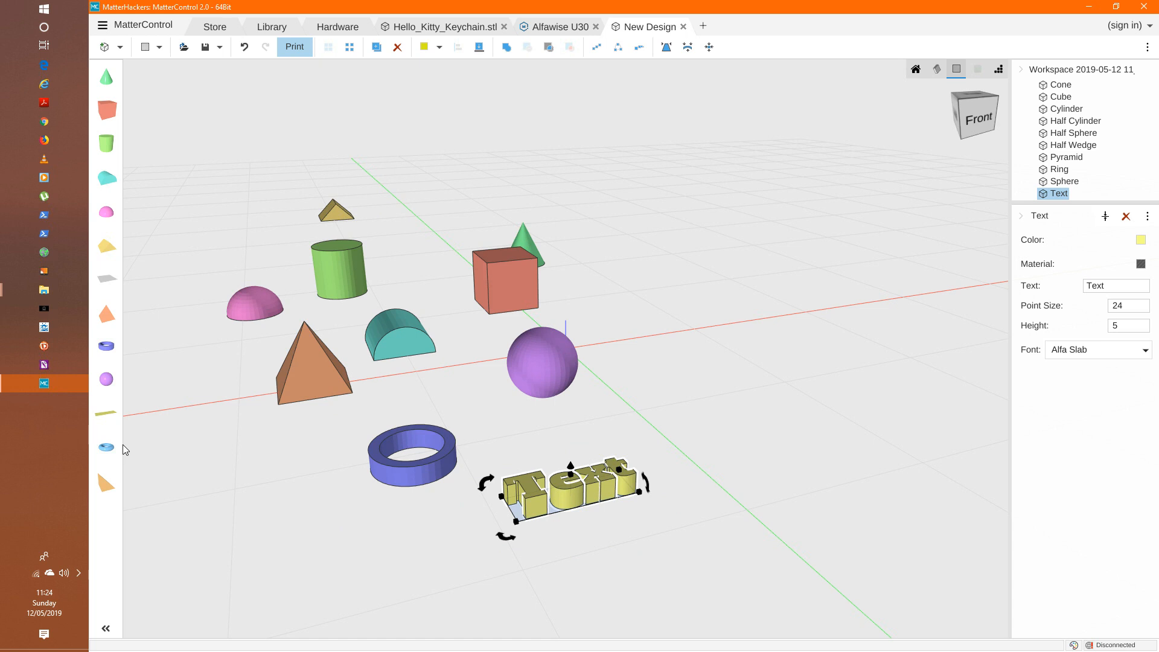
pyautogui.moveTo(106, 447); pyautogui.dragTo(286, 502)
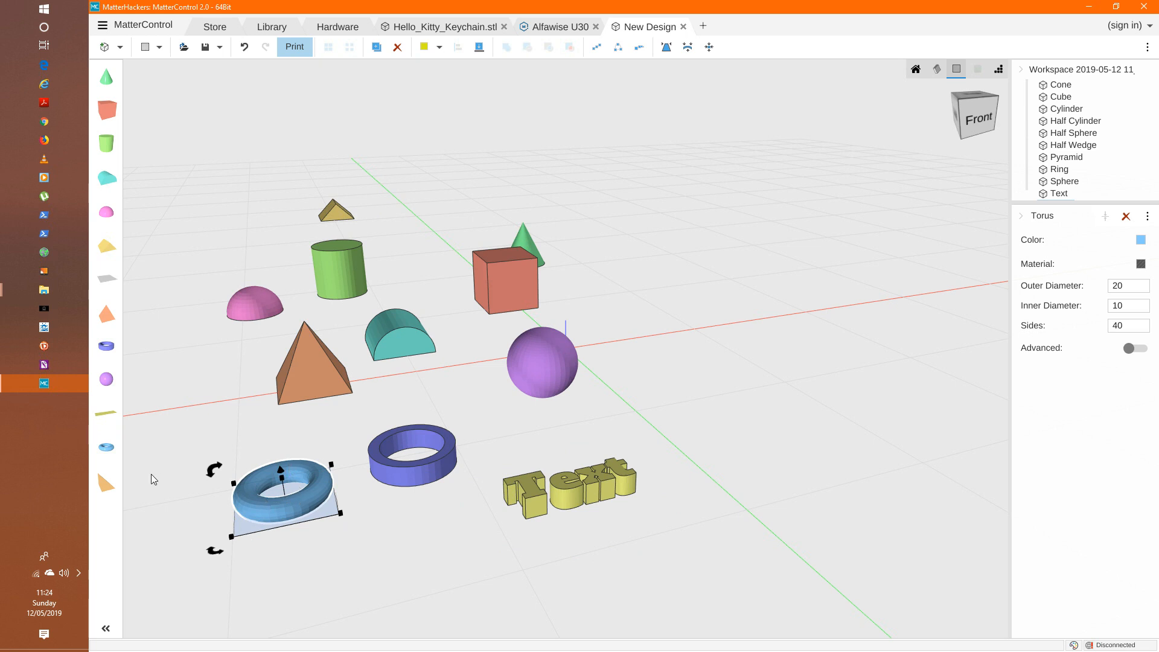
pyautogui.moveTo(134, 478); pyautogui.dragTo(726, 369)
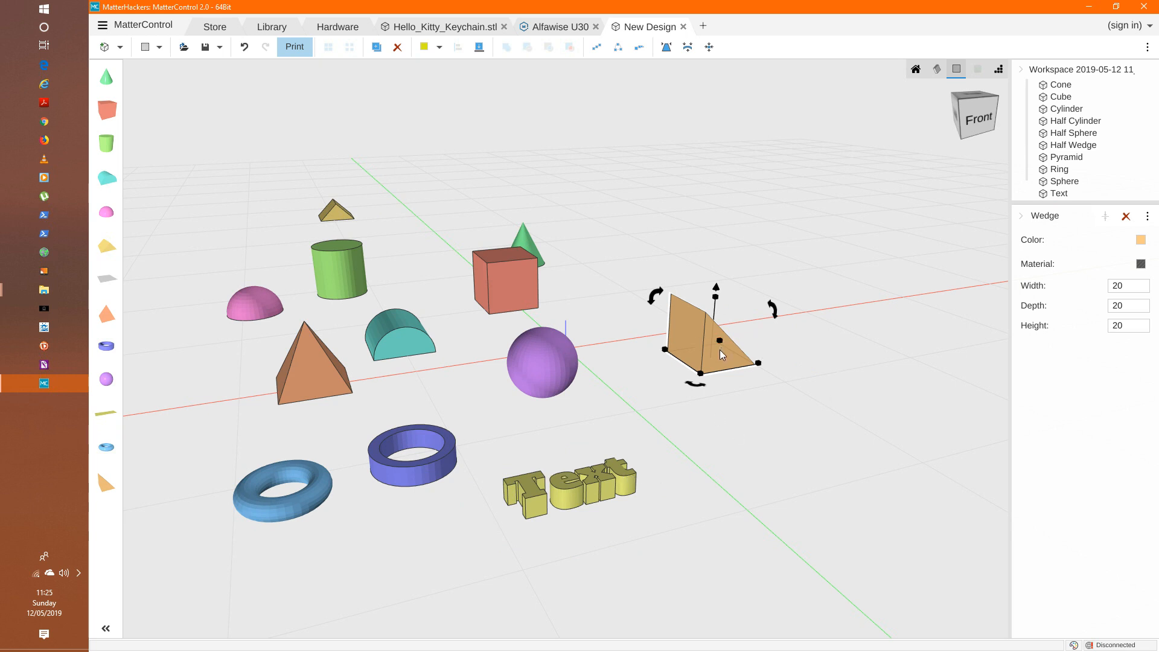
pyautogui.moveTo(722, 355); pyautogui.dragTo(697, 353)
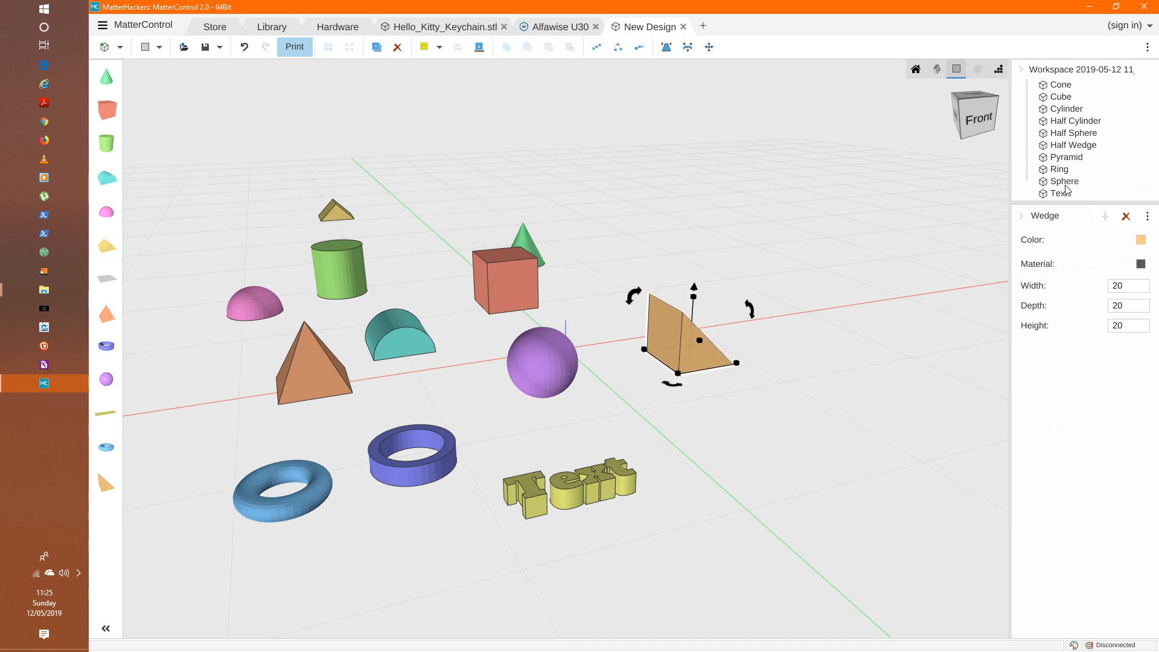
# Inspect the properties of the torus, half wedge, half sphere and half cylinder by selecting each in the object list
pyautogui.scroll(-2, 1068, 186)
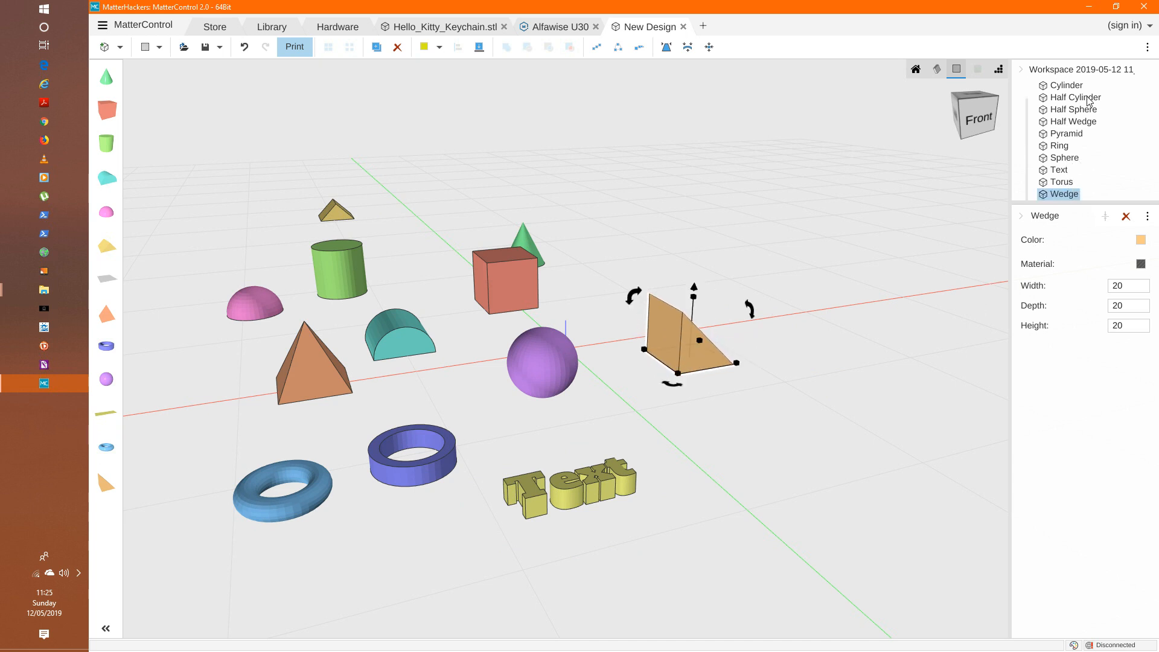
pyautogui.click(1060, 183)
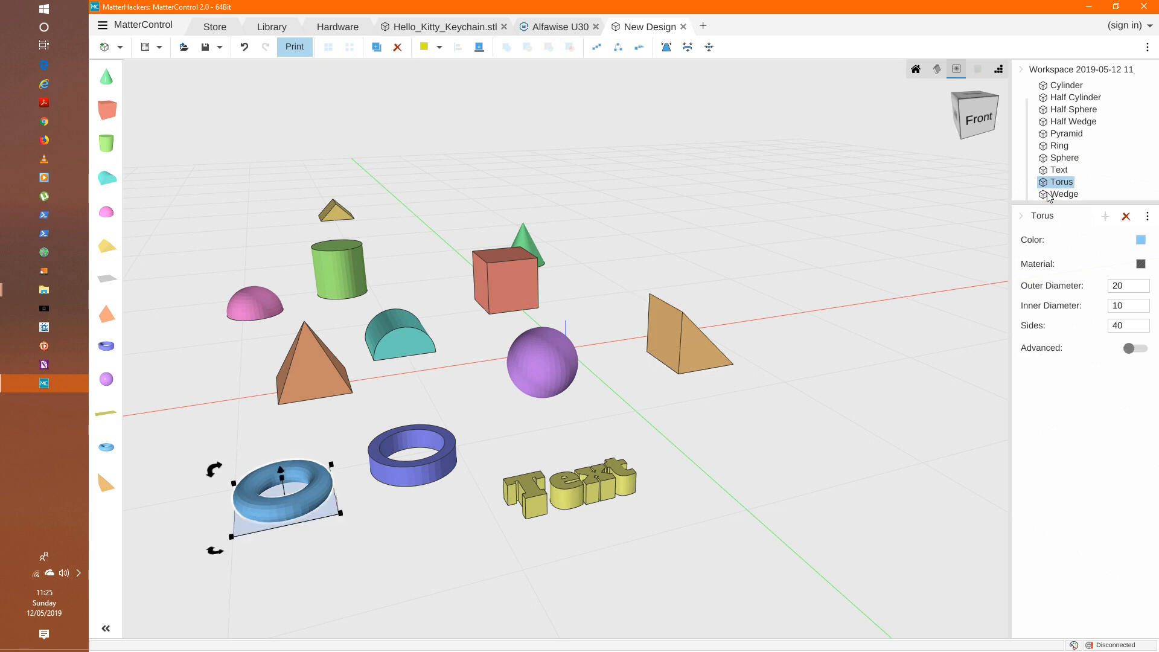
pyautogui.scroll(2, 1065, 169)
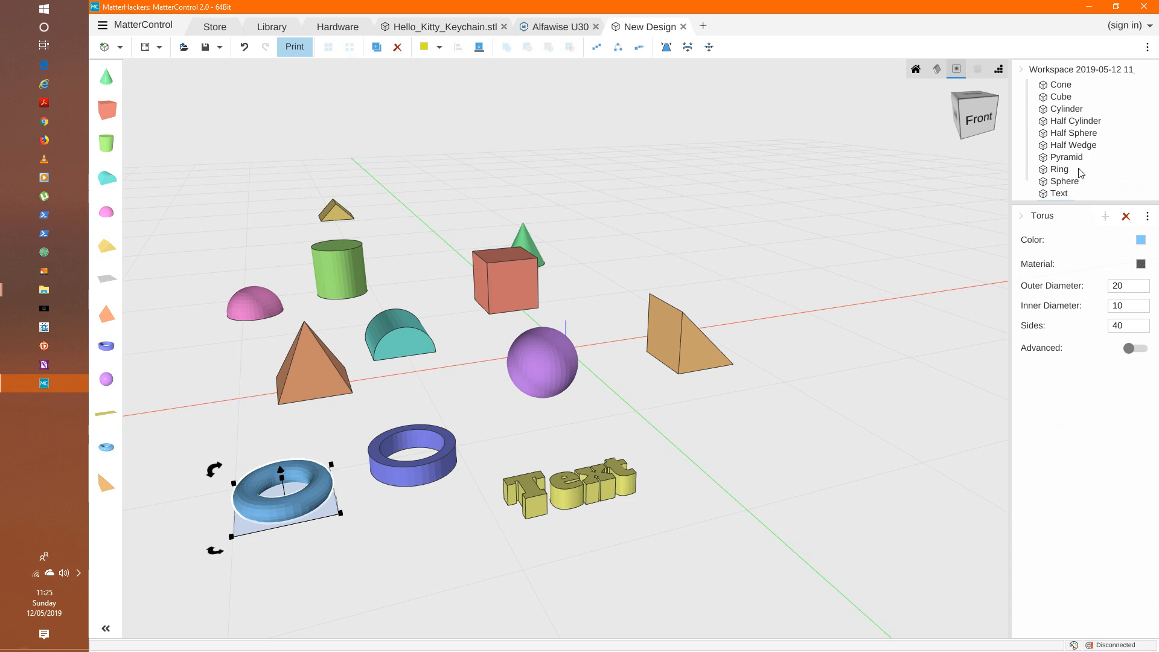
pyautogui.click(1071, 146)
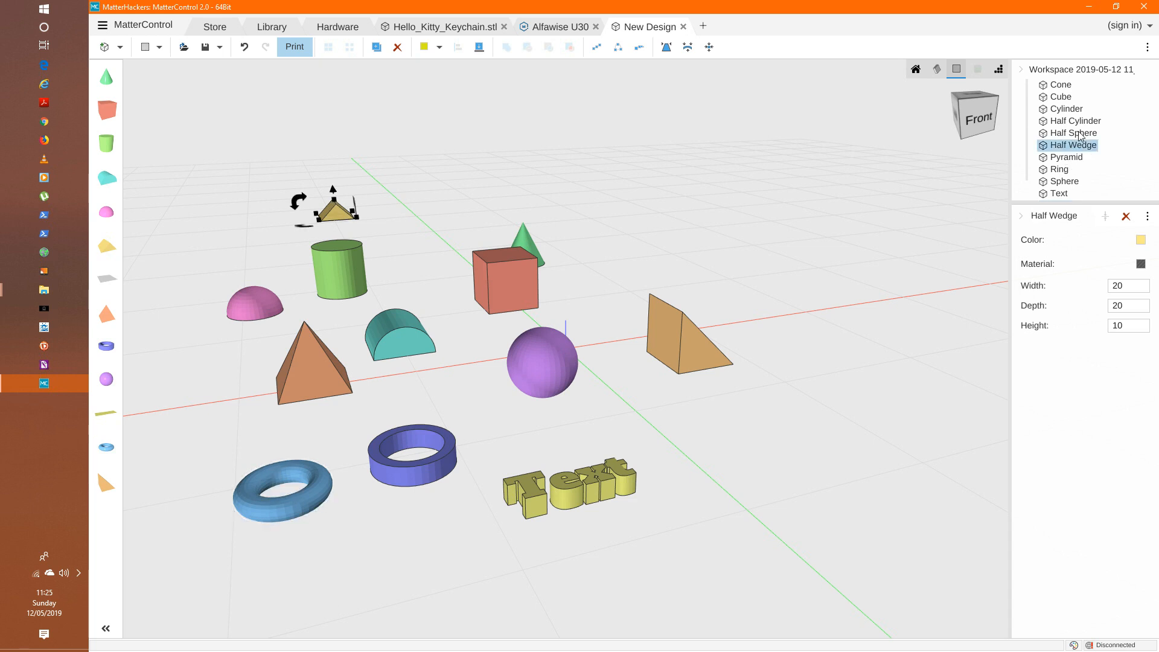
pyautogui.click(1080, 133)
pyautogui.click(1079, 120)
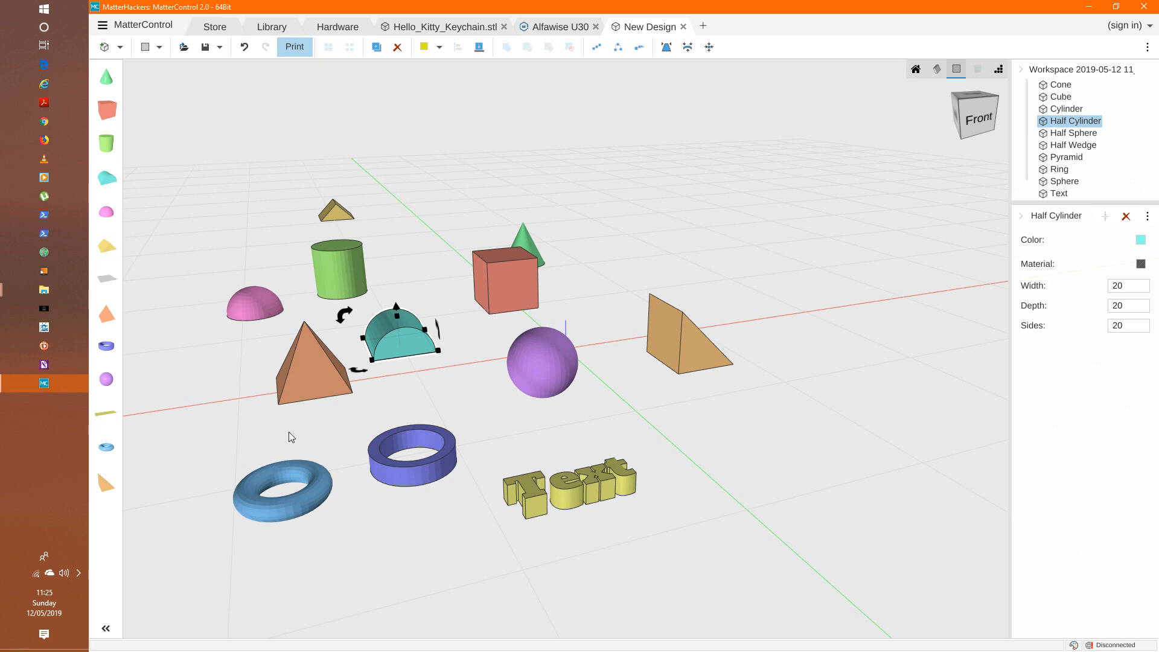
# Select all shapes on the bed together and delete them
pyautogui.moveTo(206, 191); pyautogui.dragTo(794, 564)
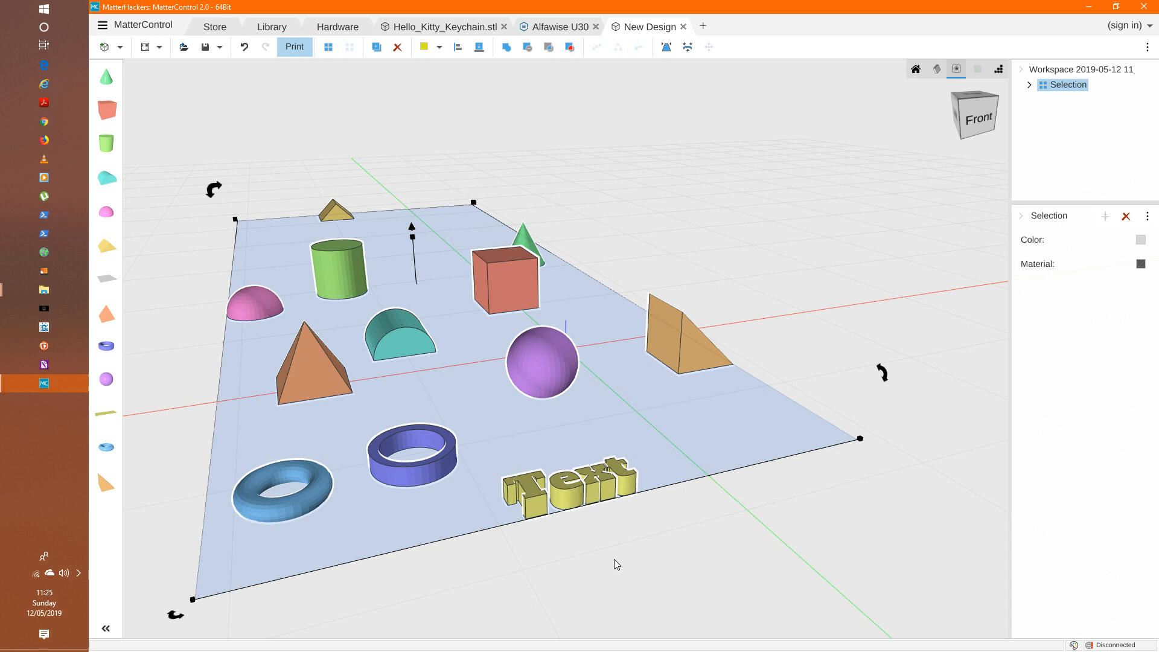
pyautogui.press('Delete')
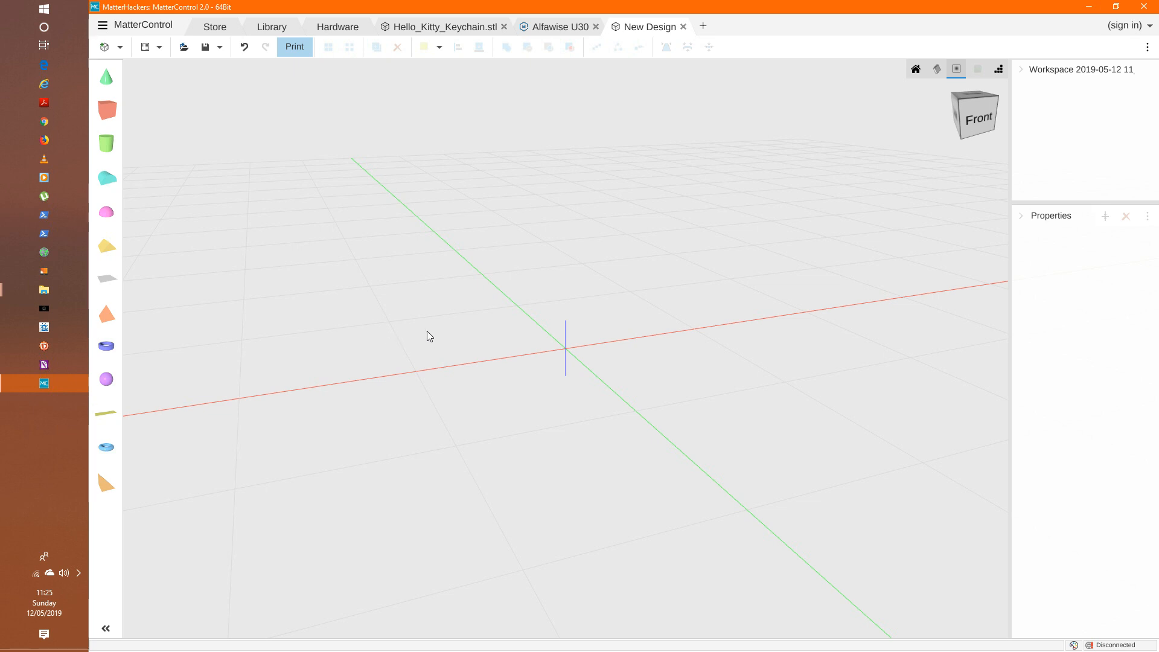
# Open the hardware inventory and start setting up a new printer
pyautogui.click(294, 48)
pyautogui.click(337, 28)
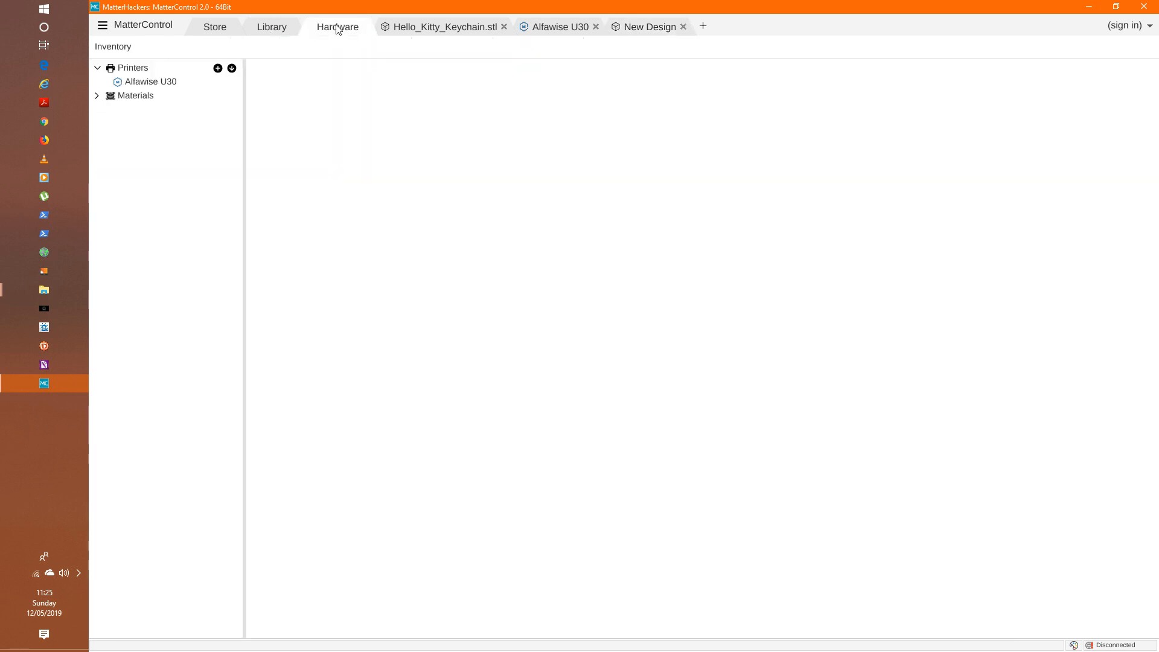
pyautogui.click(131, 69)
pyautogui.click(217, 68)
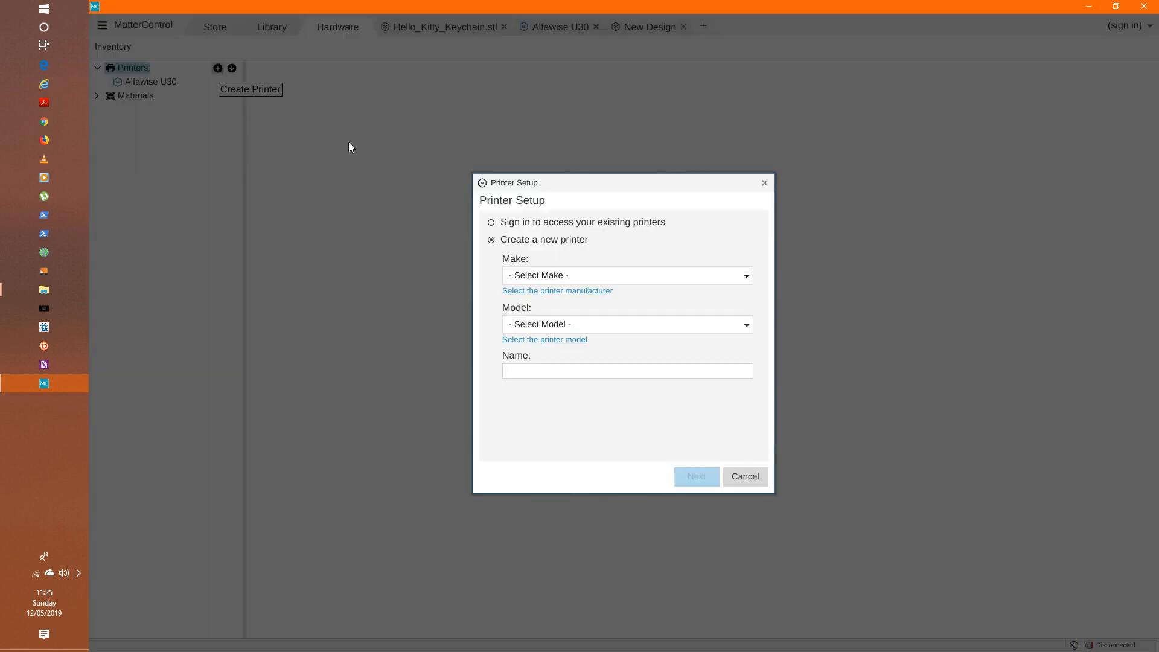
# Look through the available printer makes down to Other, check the model and name fields, and cancel the printer setup
pyautogui.click(553, 277)
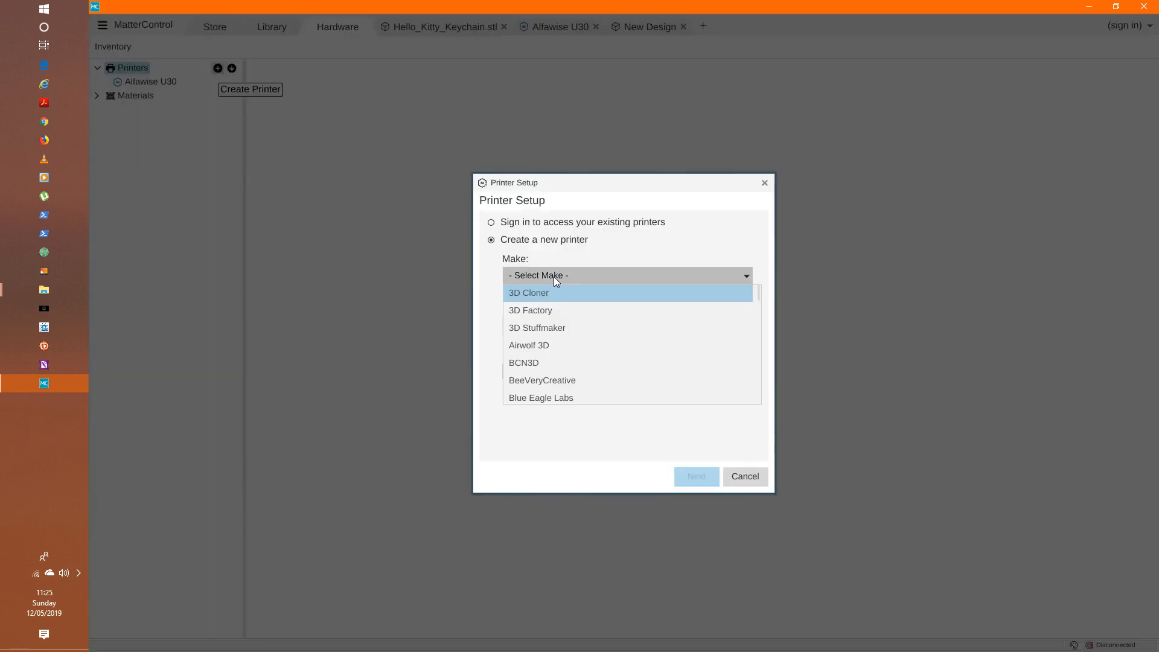
pyautogui.scroll(-1, 556, 396)
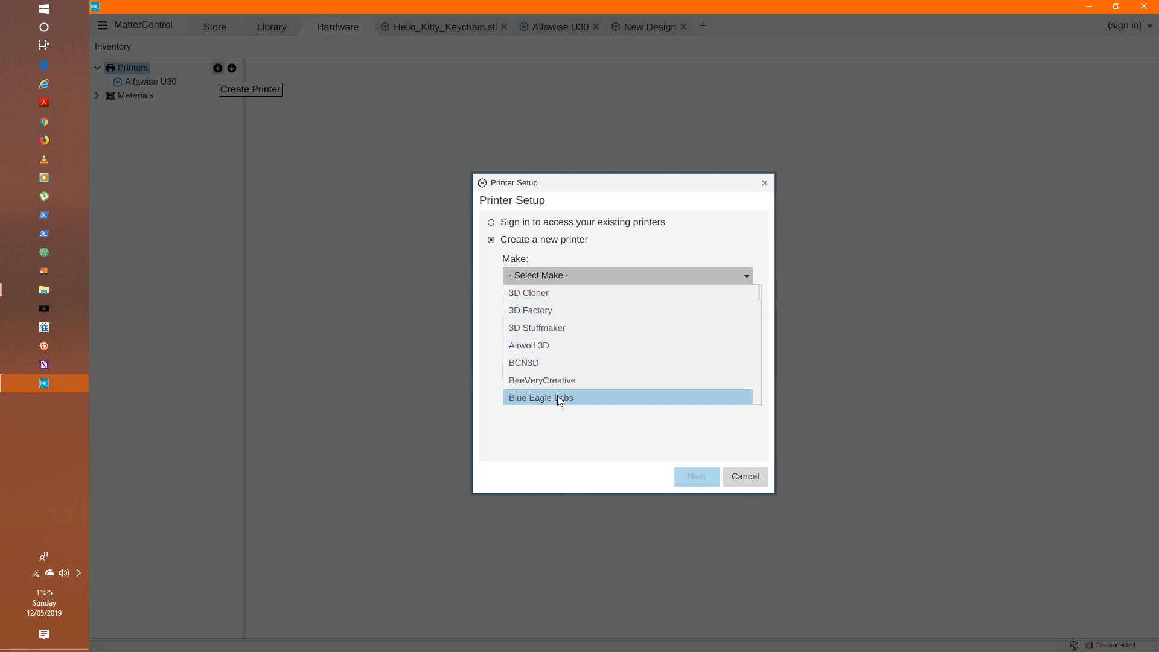
pyautogui.scroll(-4, 562, 399)
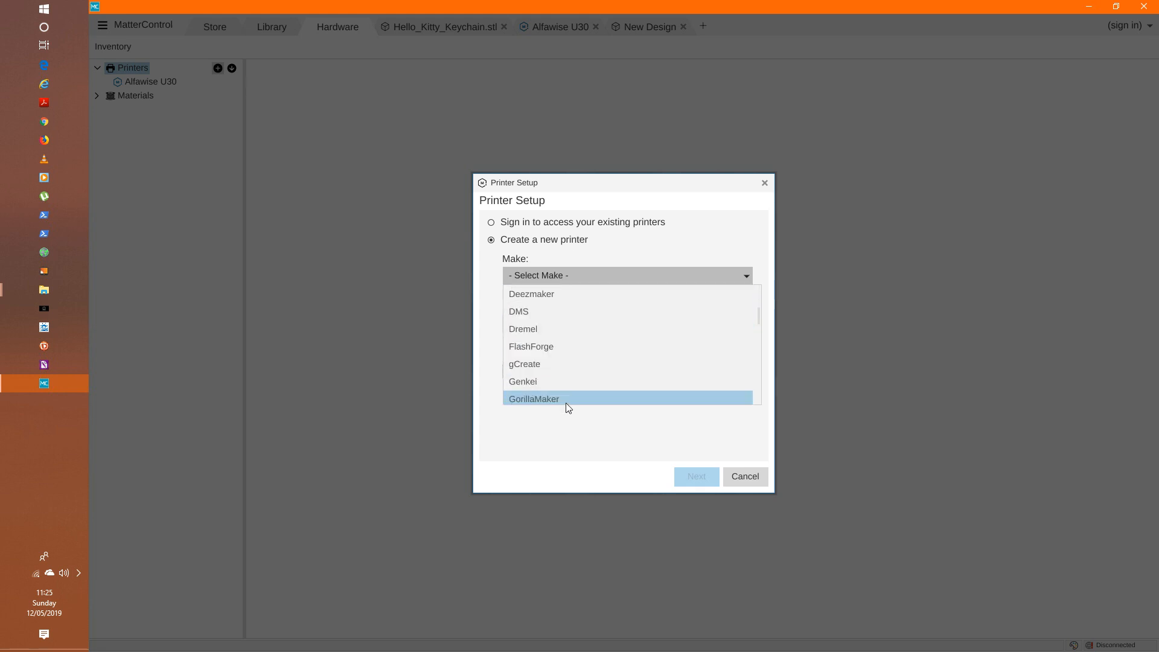
pyautogui.scroll(-8, 562, 398)
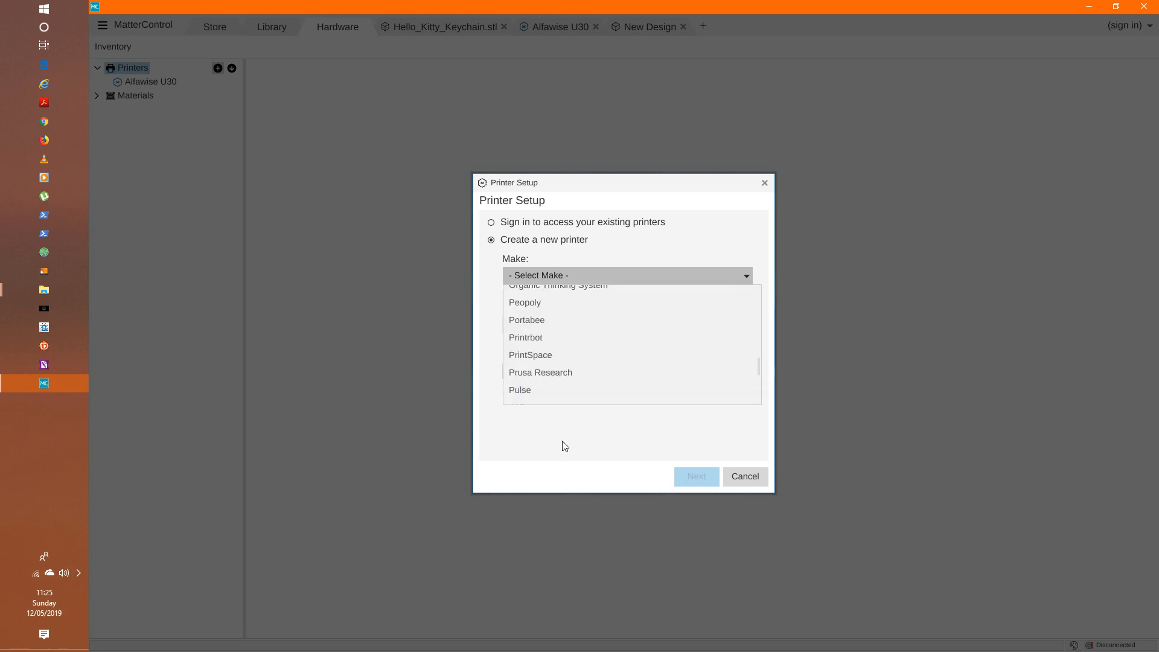
pyautogui.scroll(-7, 565, 396)
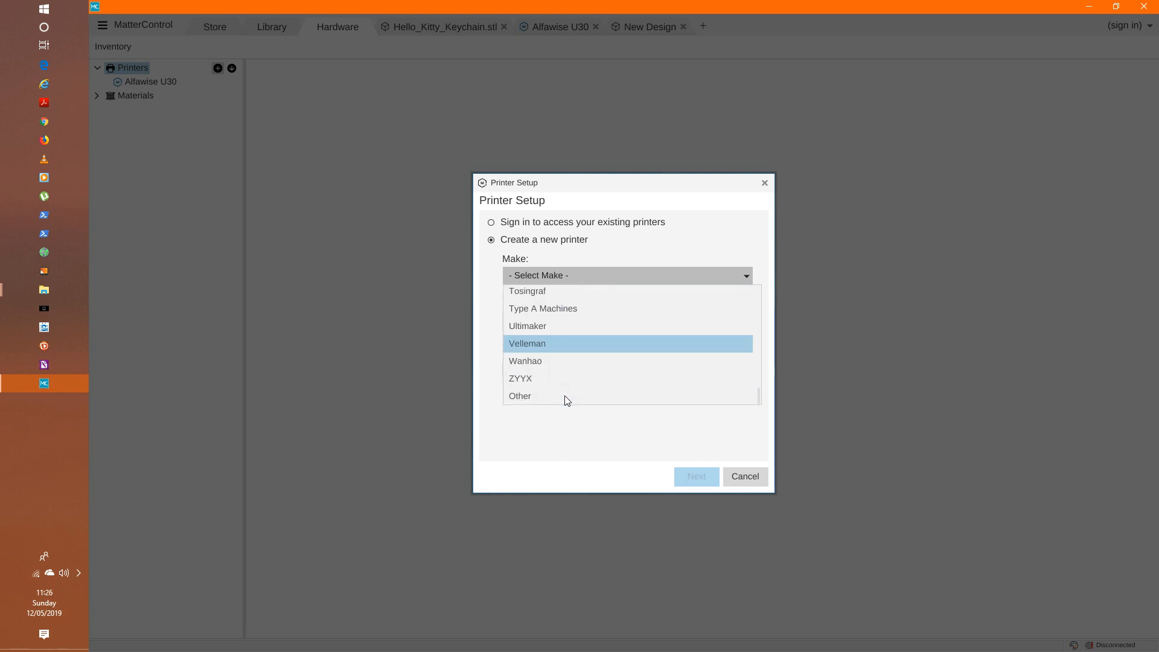
pyautogui.click(542, 453)
pyautogui.click(556, 328)
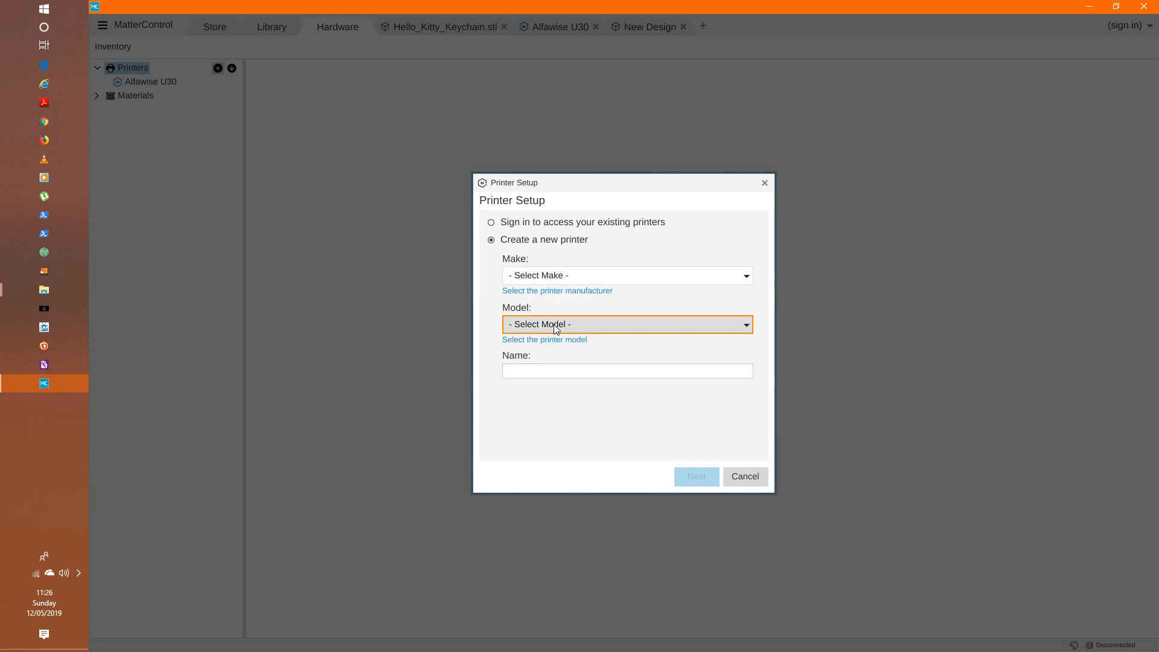
pyautogui.click(528, 373)
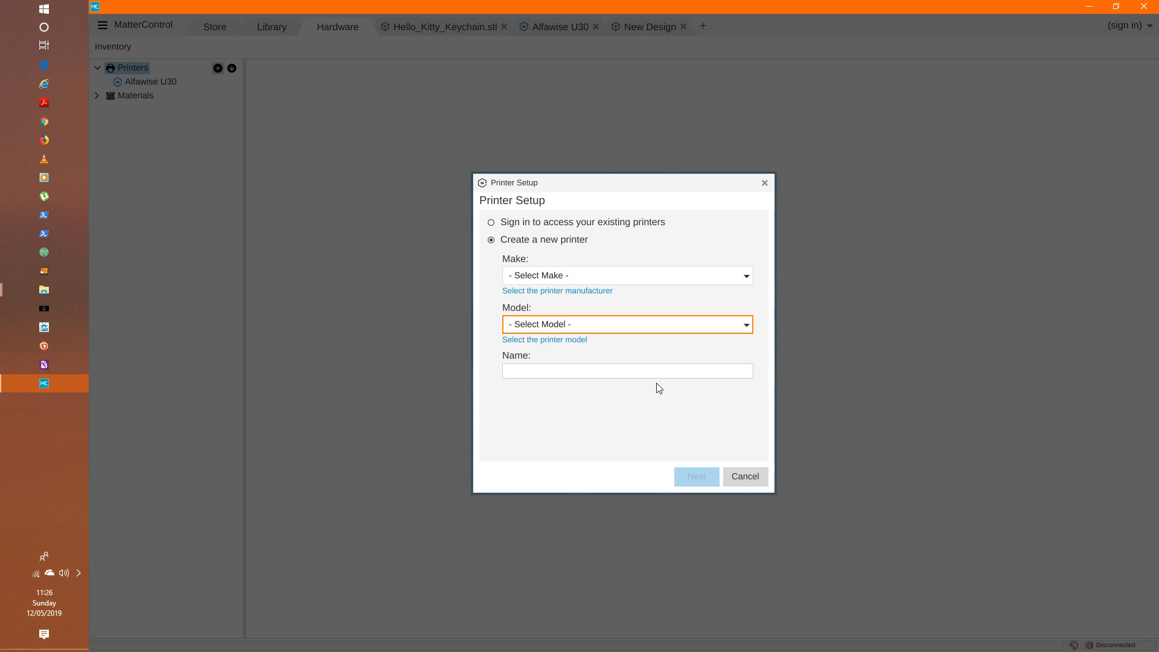
pyautogui.click(744, 477)
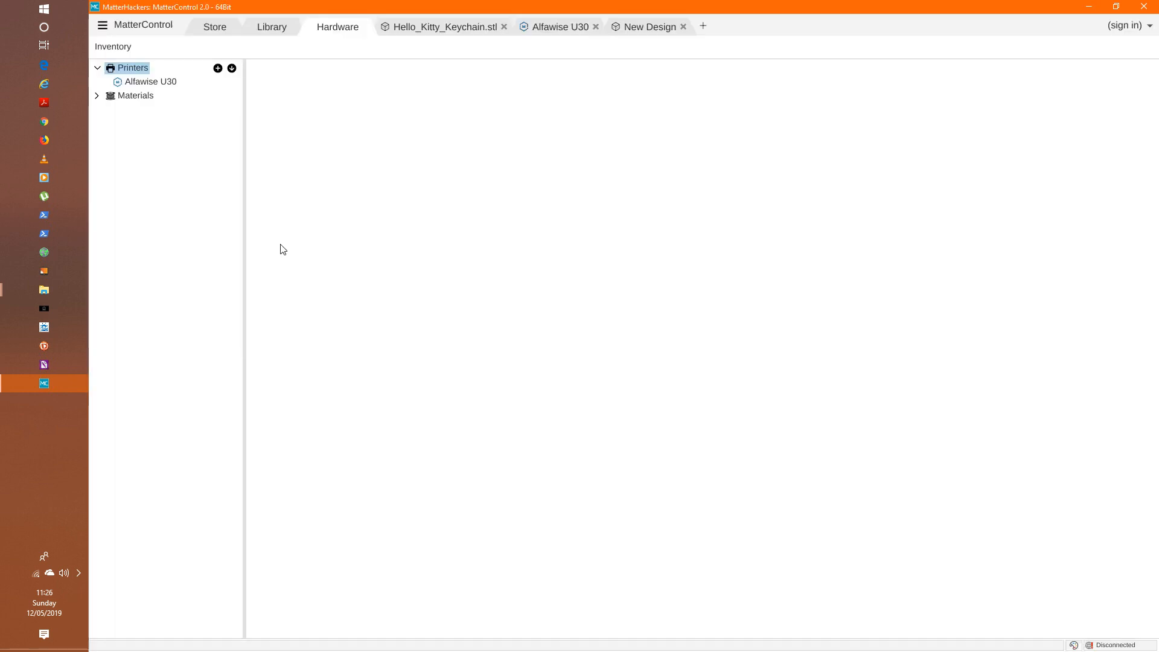
# Select the Alfawise U30 in the inventory, switch to its open workspace and examine the general layer thickness and solid layer settings
pyautogui.click(148, 85)
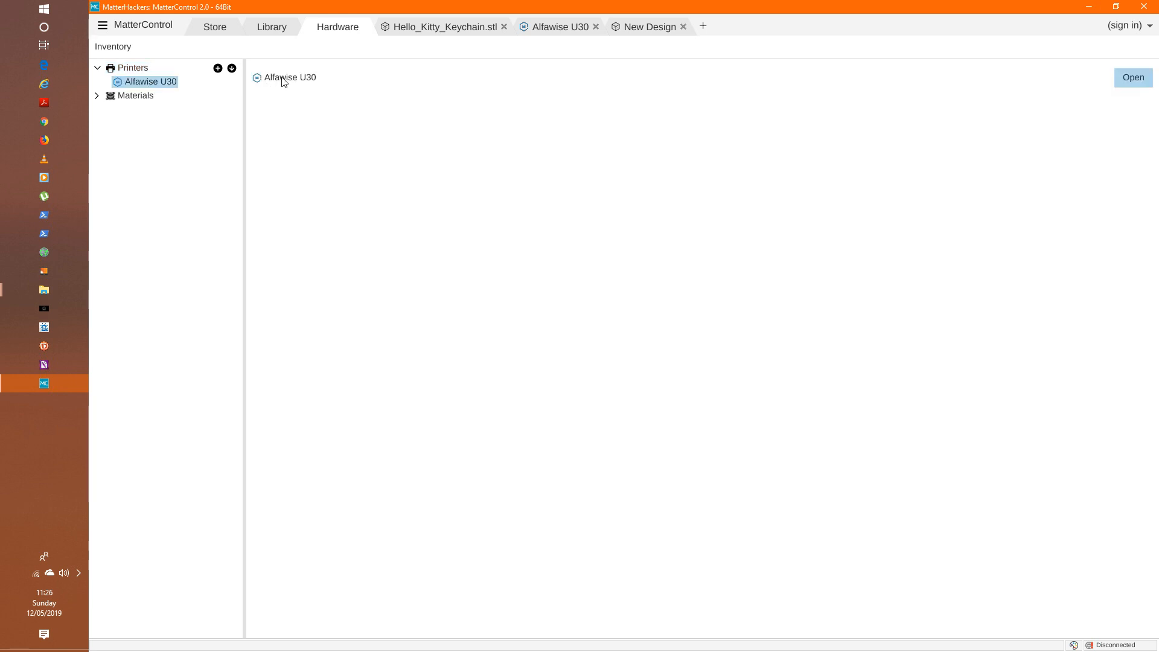
pyautogui.click(574, 23)
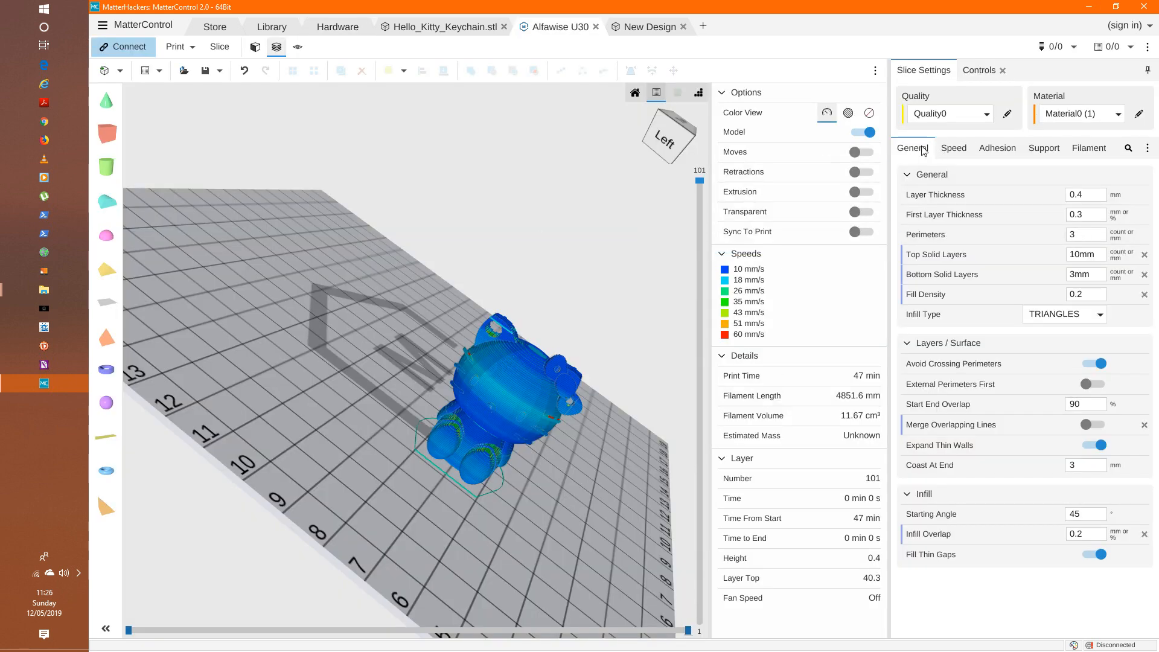
pyautogui.click(1096, 195)
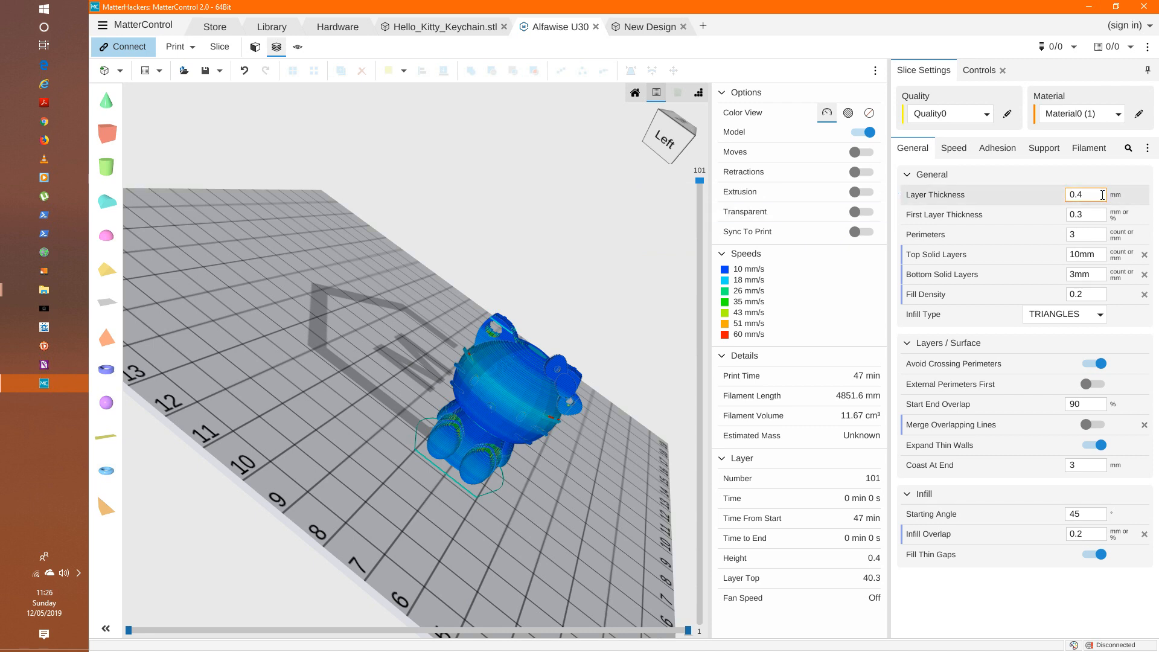
pyautogui.click(1090, 205)
pyautogui.click(1091, 202)
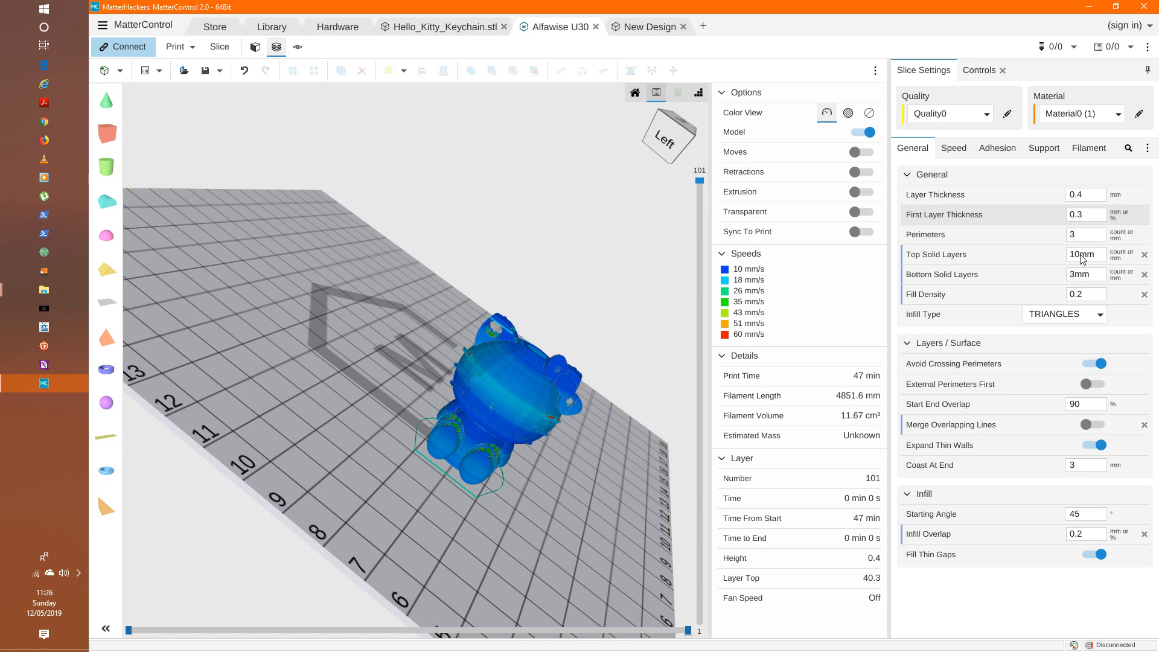
pyautogui.moveTo(917, 245)
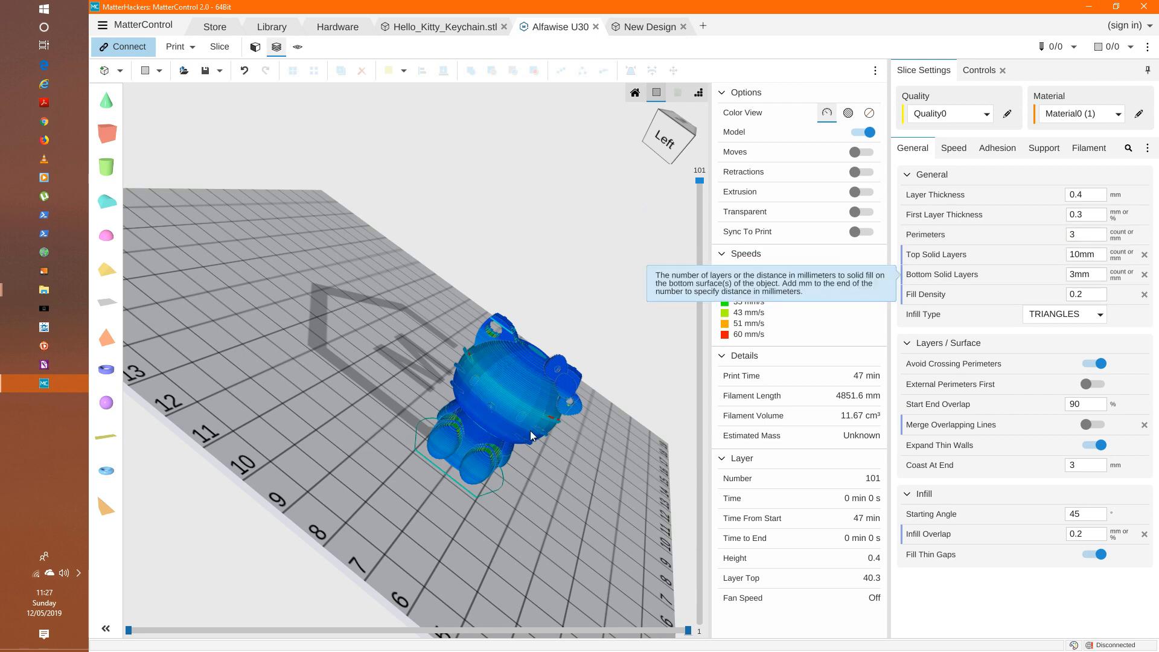
# View the Hello_Kitty_Keychain.stl design, return to the Alfawise U30 workspace and scrub through the sliced layers and back to the top
pyautogui.click(419, 29)
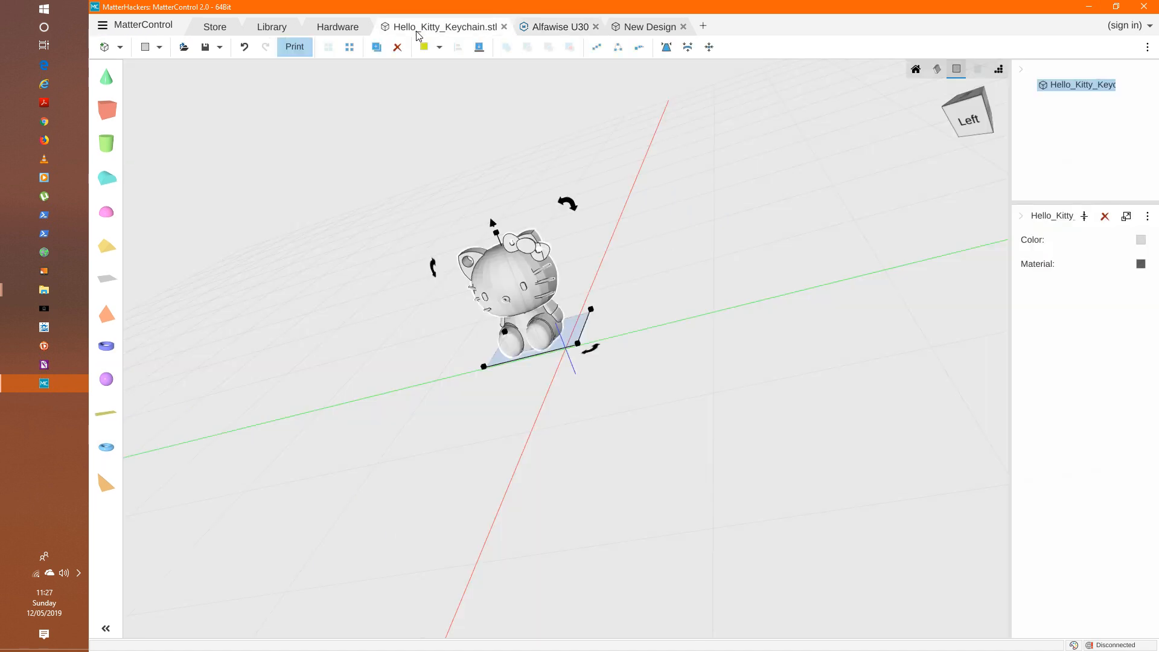
pyautogui.click(554, 27)
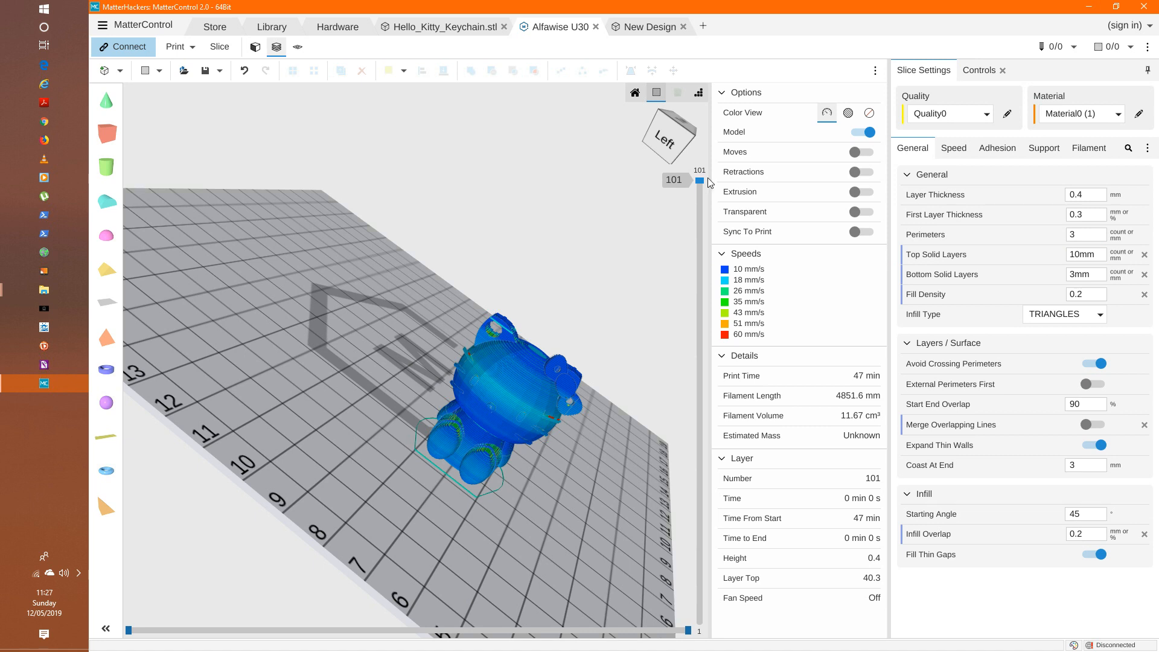
pyautogui.moveTo(697, 192); pyautogui.dragTo(581, 594)
pyautogui.moveTo(609, 534); pyautogui.dragTo(671, 169)
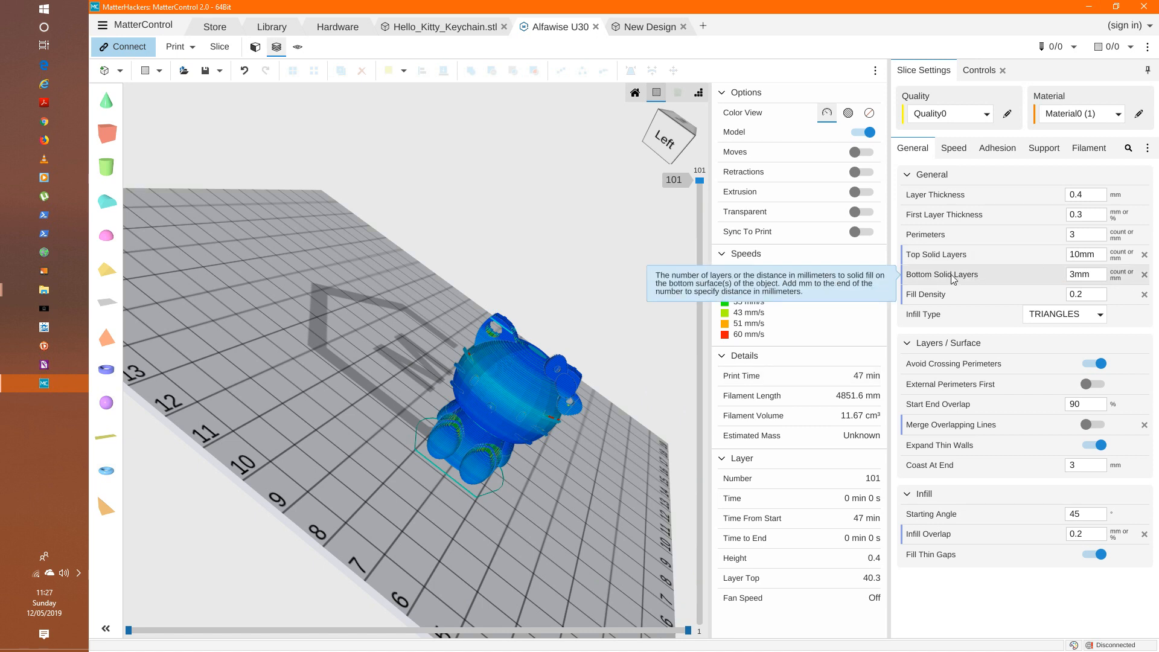
# Check the bottom solid layers setting against the sliced model by moving through its layers again
pyautogui.click(1096, 275)
pyautogui.click(509, 320)
pyautogui.moveTo(700, 180); pyautogui.dragTo(700, 180)
pyautogui.moveTo(697, 407); pyautogui.dragTo(705, 109)
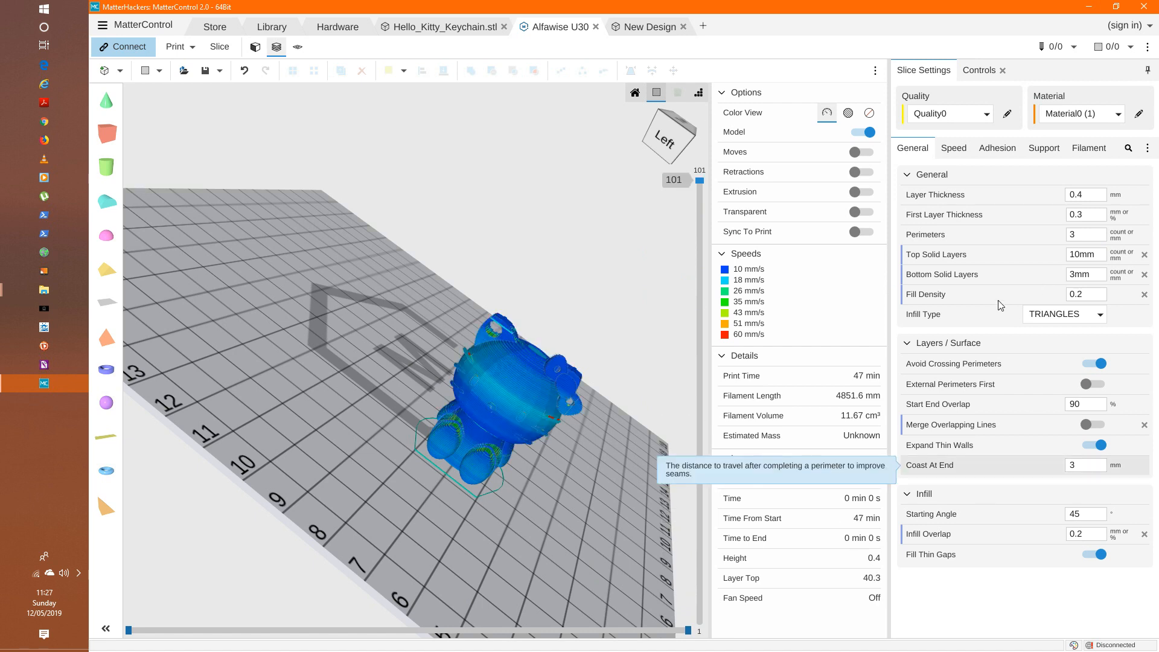
# Examine the fill density value in the general slice settings
pyautogui.click(1088, 295)
pyautogui.doubleClick(1080, 295)
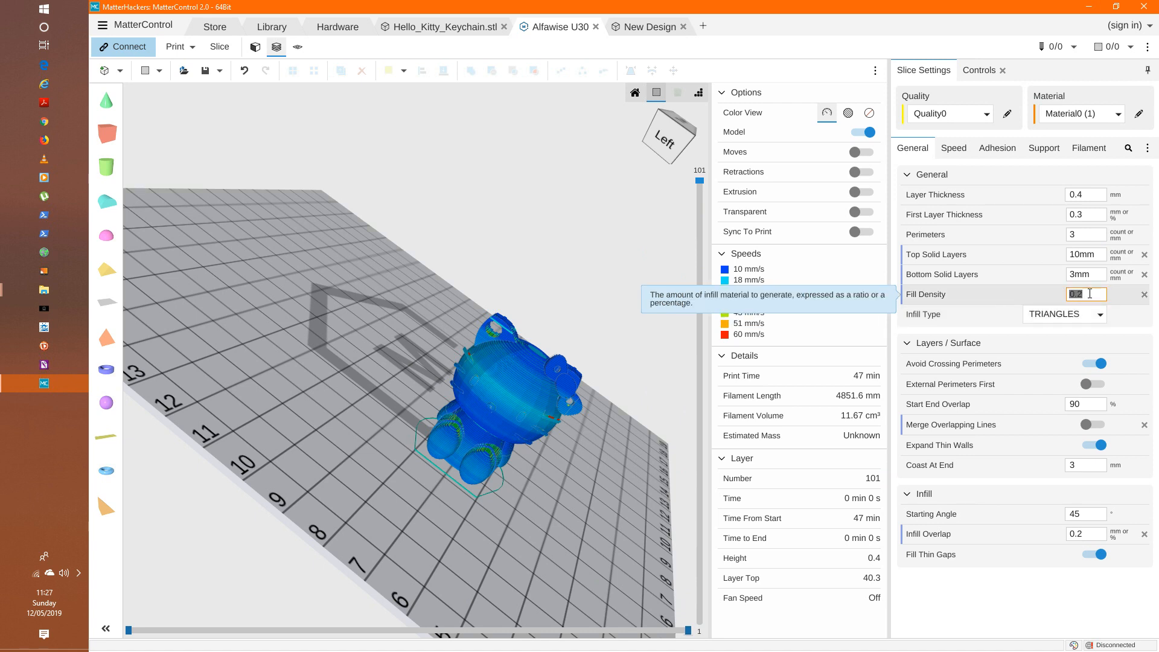
pyautogui.click(1090, 294)
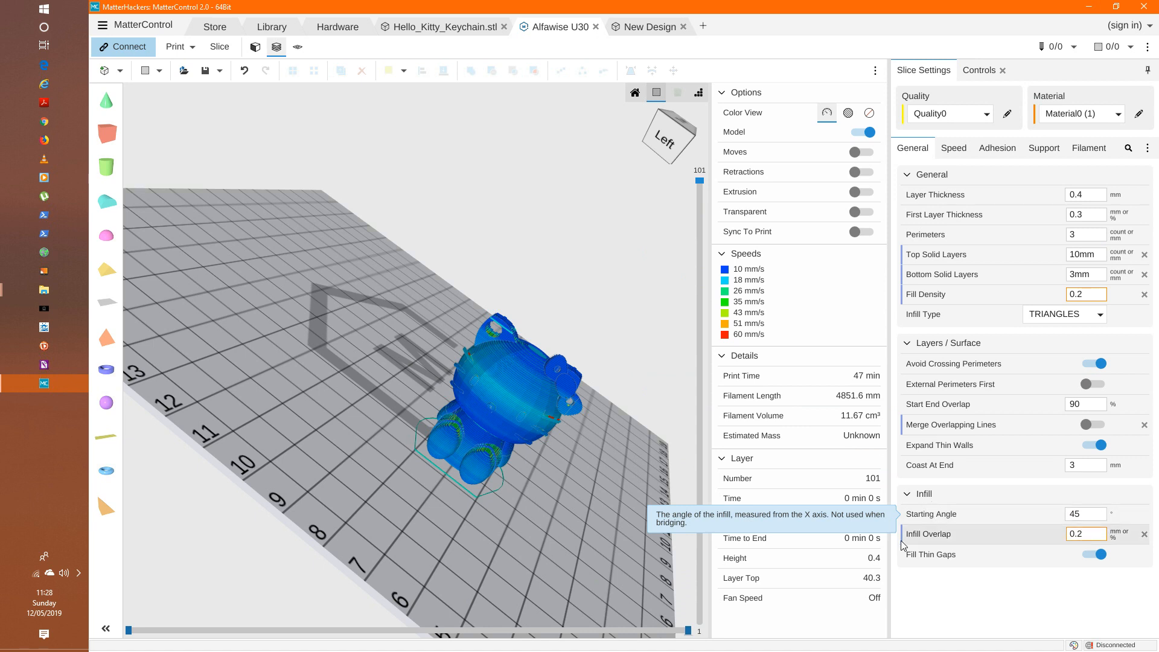
# Review the speed slice settings and the adhesion settings, including the skirt's distance or loops
pyautogui.click(960, 149)
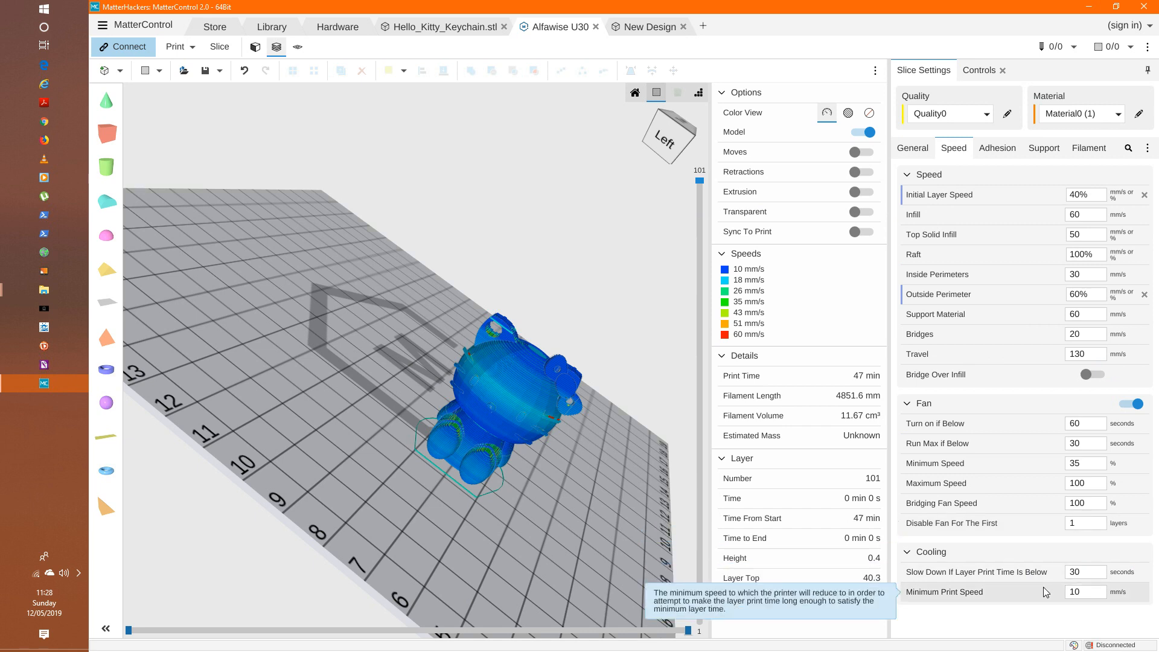
pyautogui.click(996, 151)
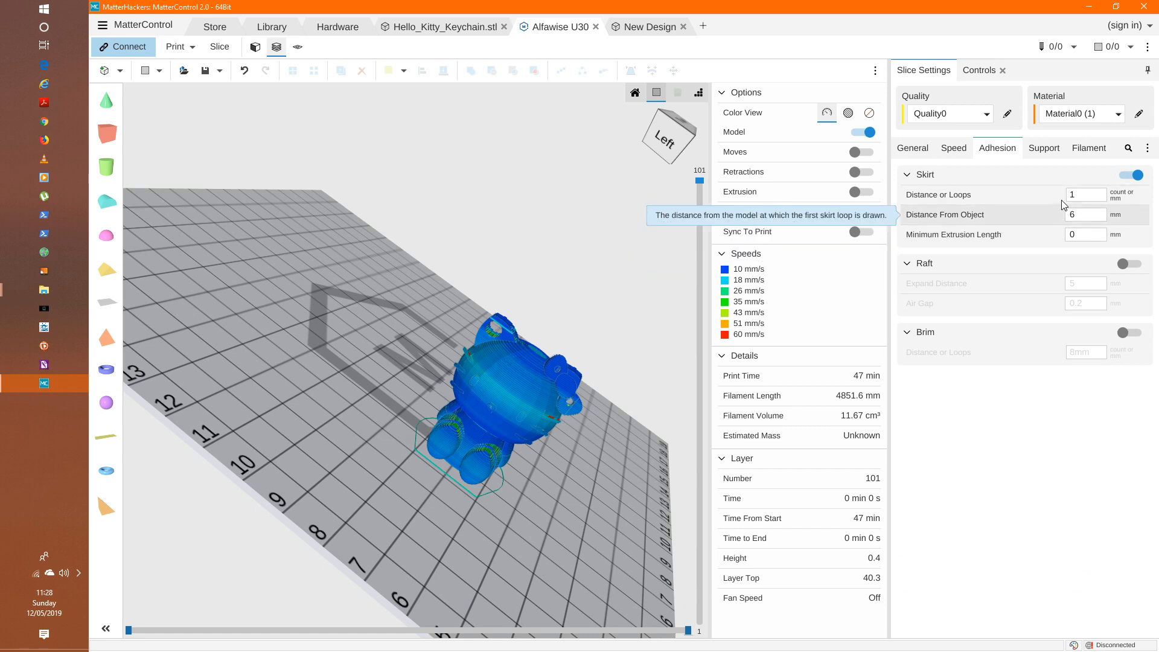
pyautogui.click(1081, 195)
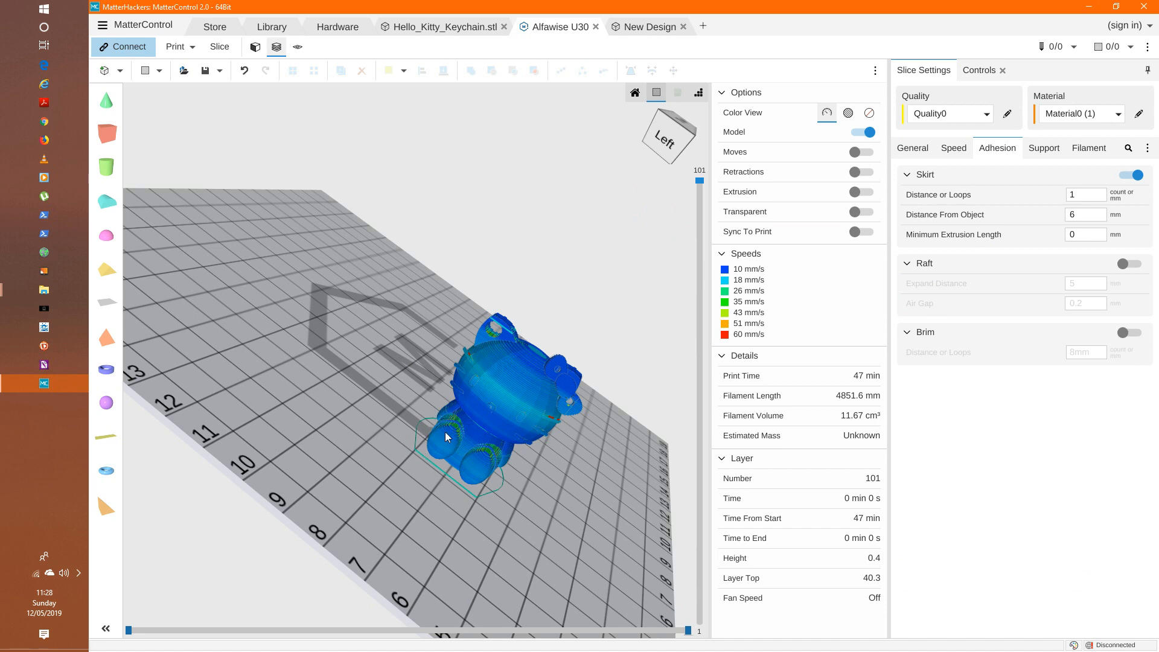
# Examine the support settings for interface layers, X and Y distance and air gap, and check the available support types
pyautogui.click(1048, 150)
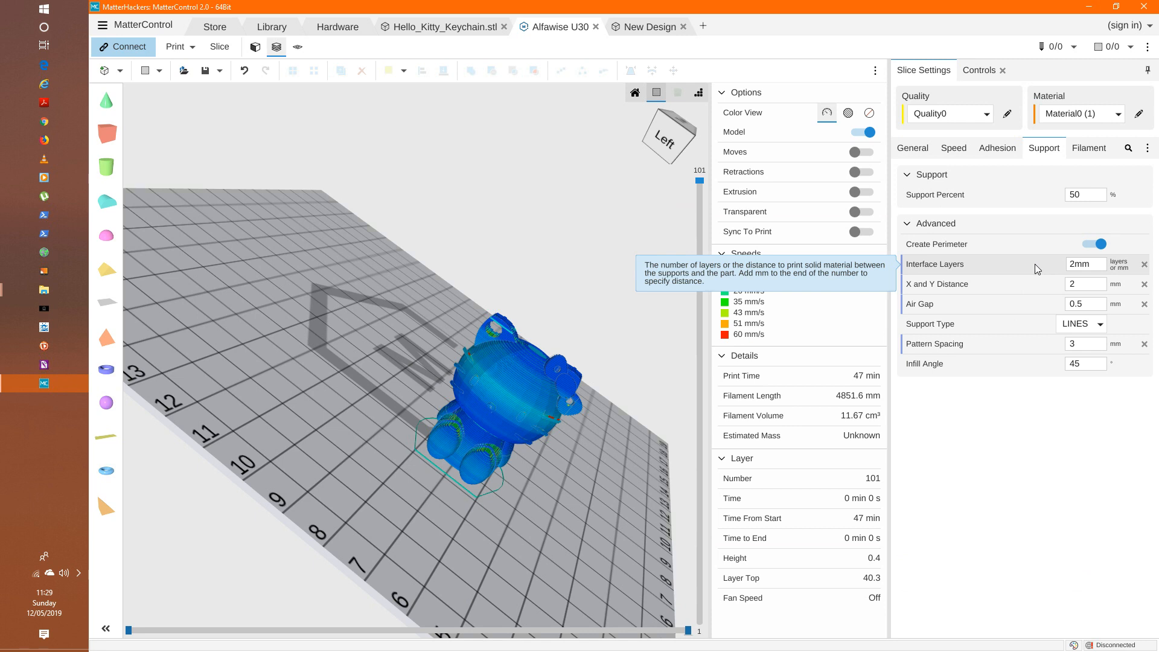
pyautogui.click(1096, 264)
pyautogui.click(946, 248)
pyautogui.click(1098, 264)
pyautogui.click(1085, 284)
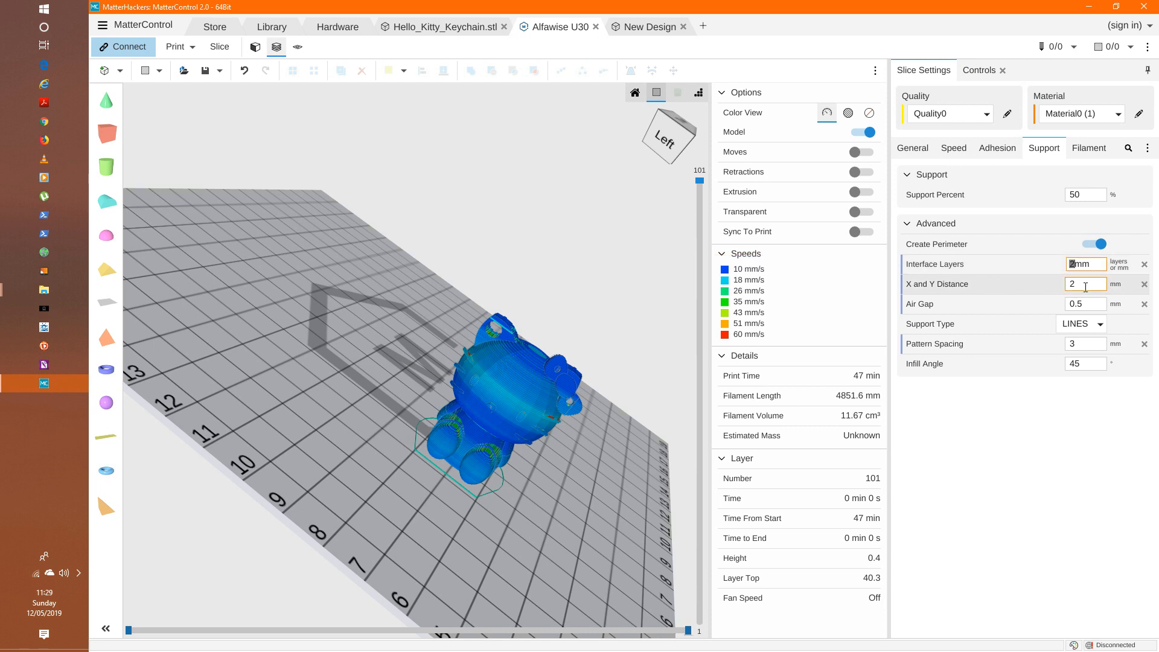
pyautogui.click(1094, 304)
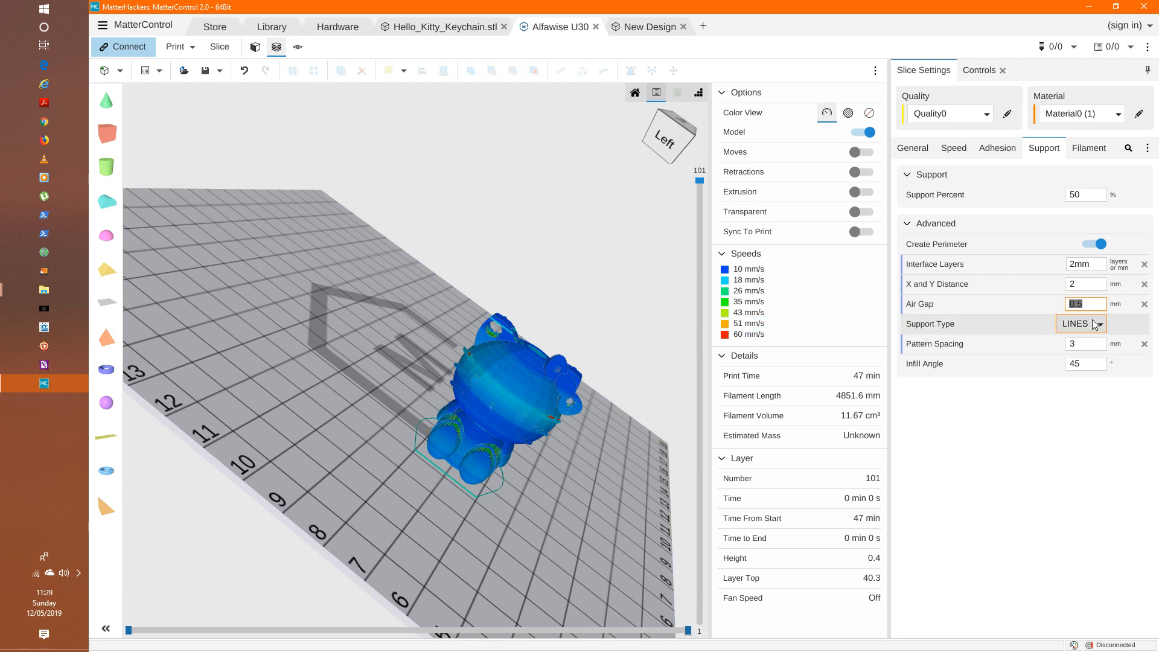
pyautogui.click(1095, 324)
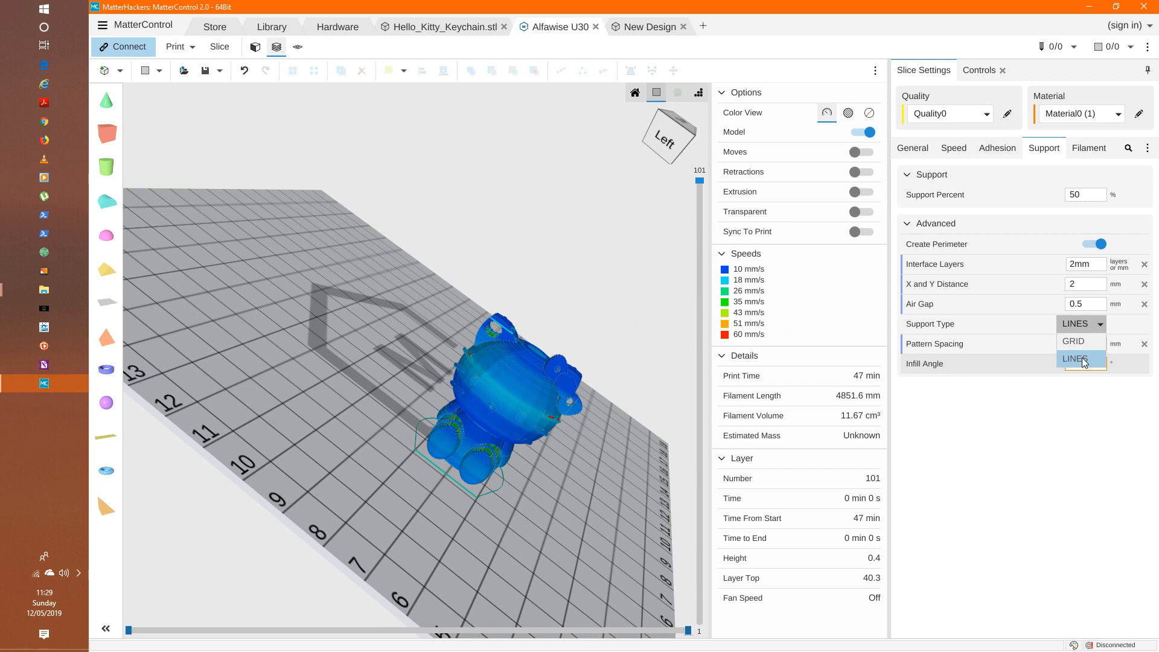
pyautogui.click(1098, 325)
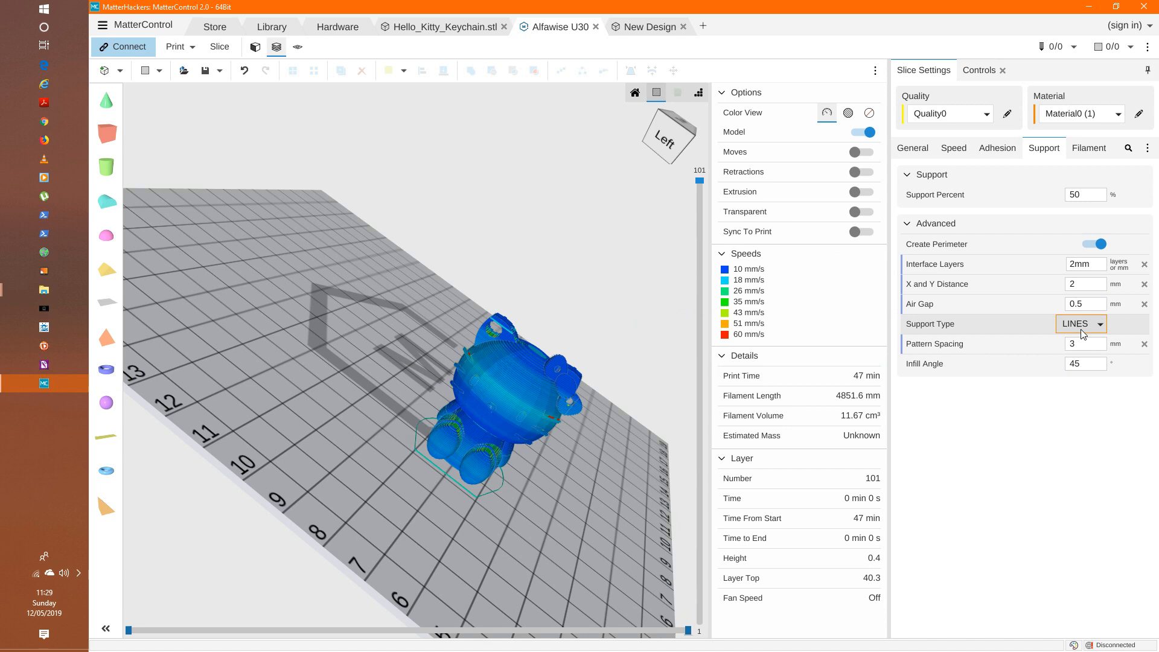
# Go over the support distances again, then inspect the pattern spacing, infill angle and support type options
pyautogui.click(1090, 264)
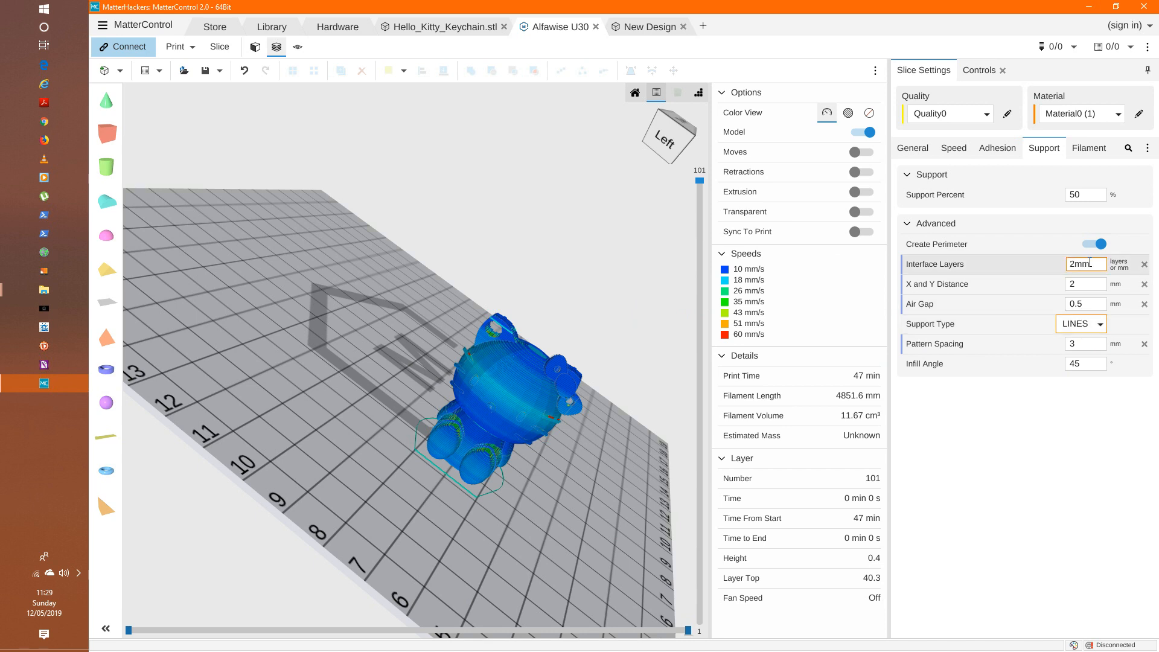
pyautogui.click(1074, 284)
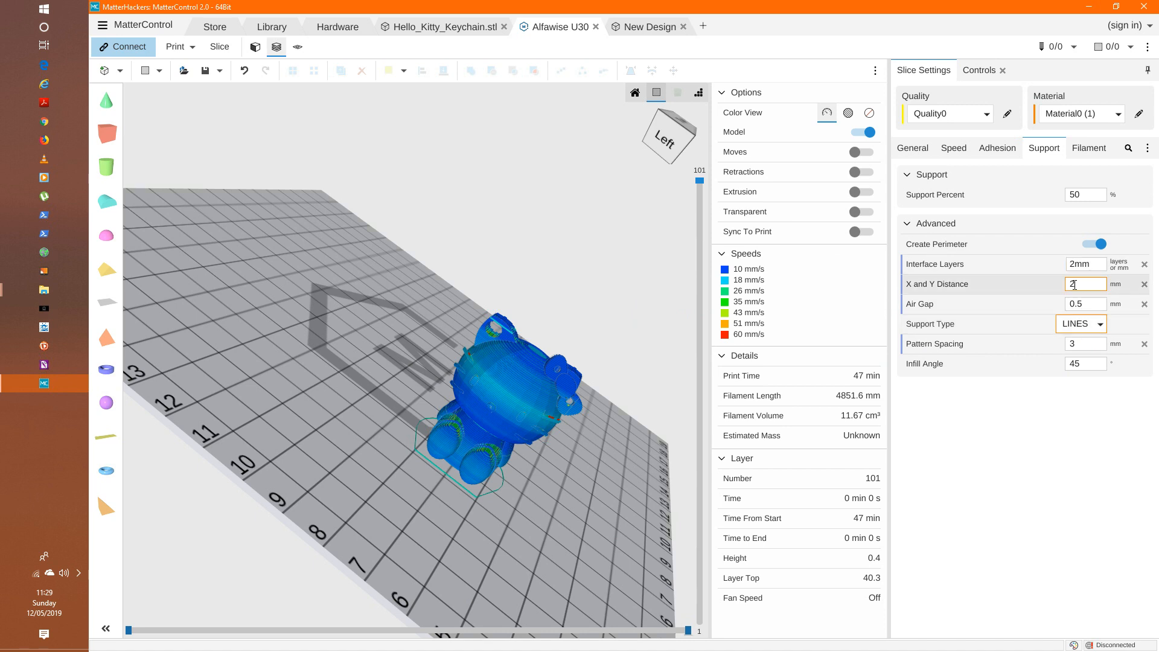
pyautogui.click(1080, 303)
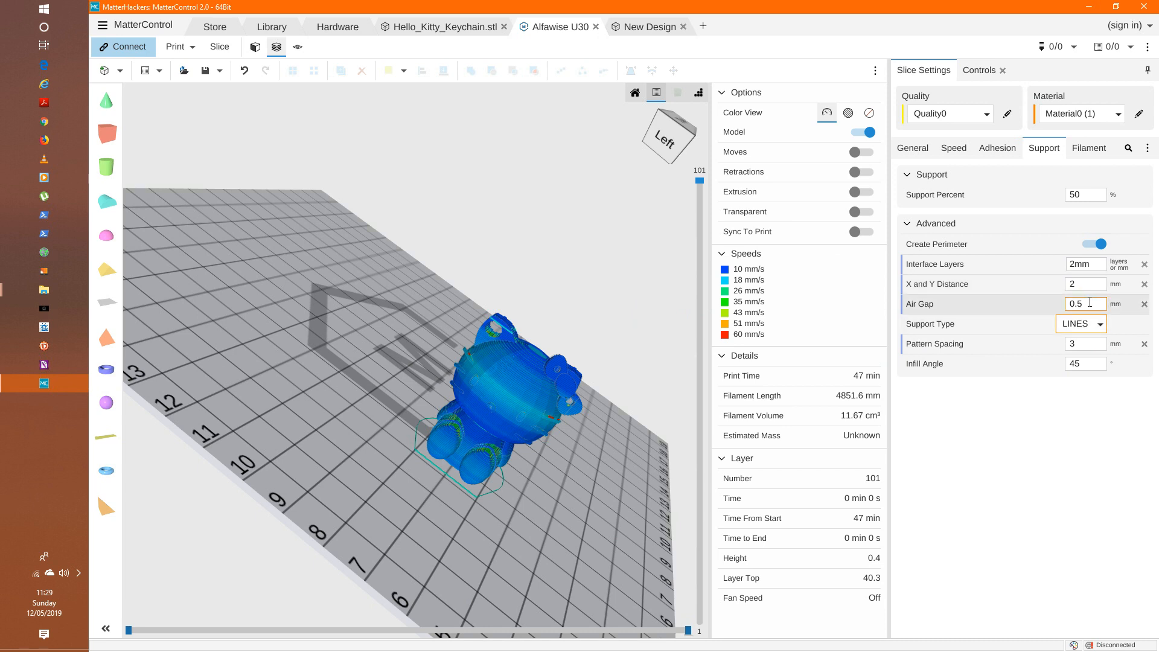
pyautogui.click(1080, 341)
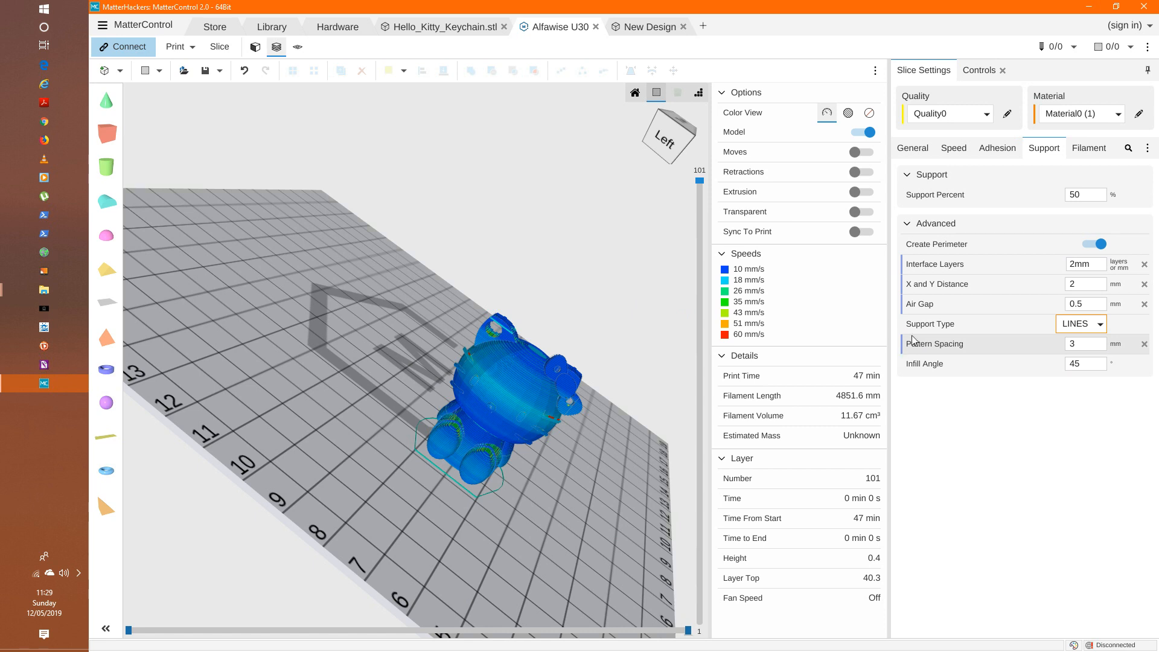
pyautogui.click(1083, 342)
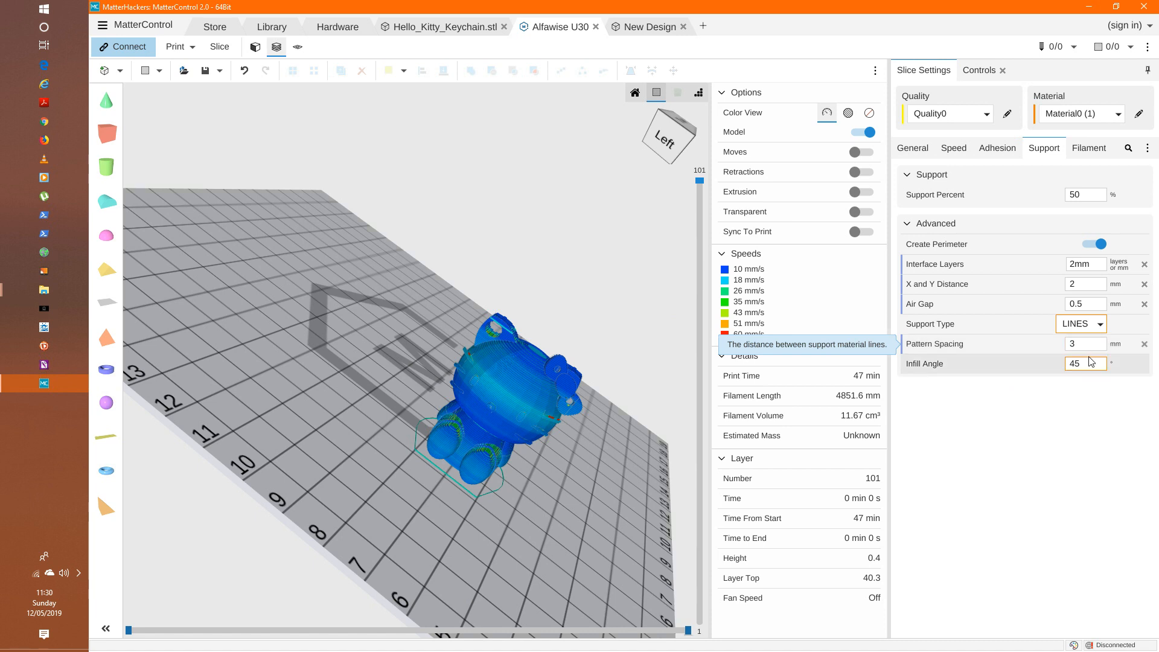
pyautogui.click(979, 359)
pyautogui.click(1083, 344)
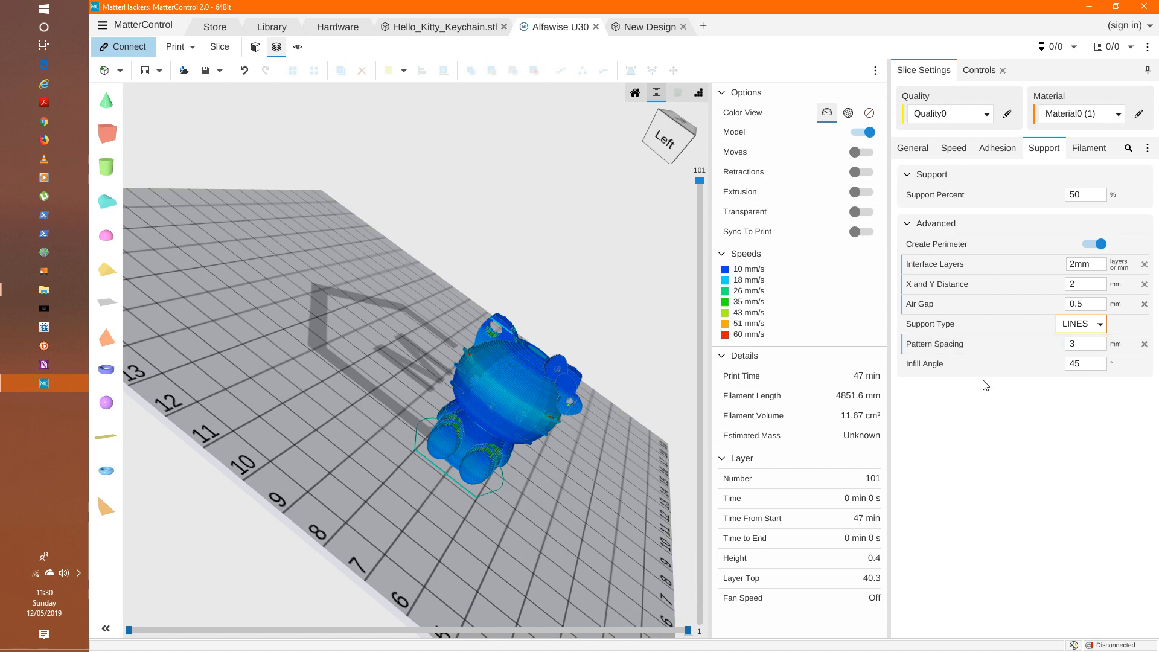
pyautogui.click(1088, 367)
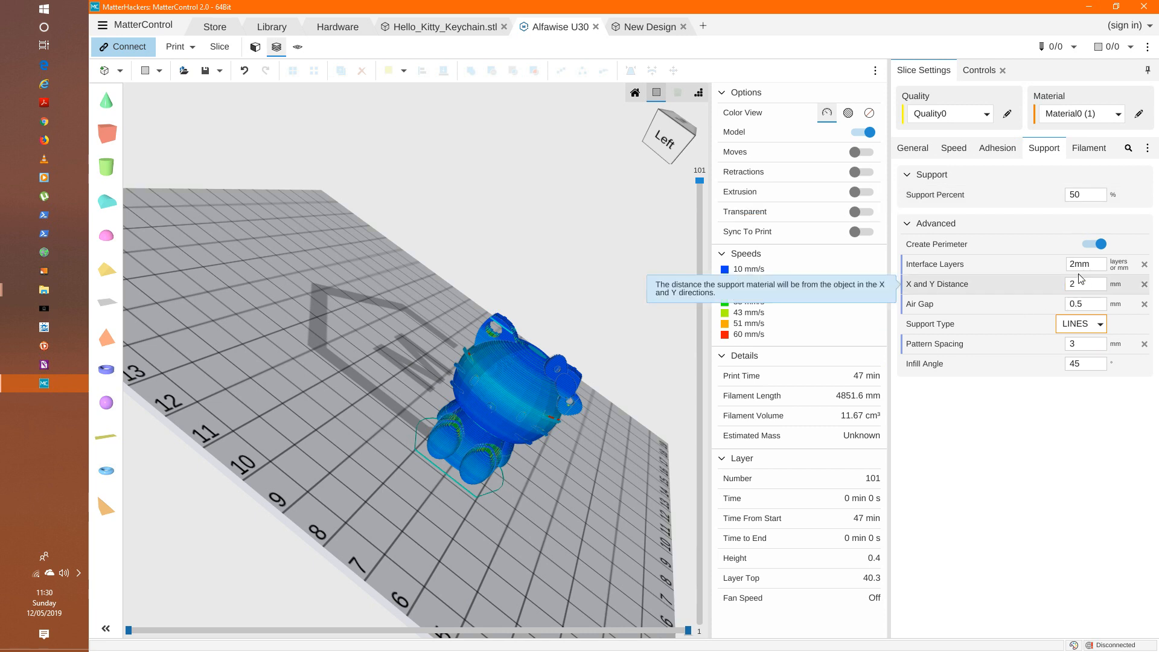
pyautogui.click(1080, 342)
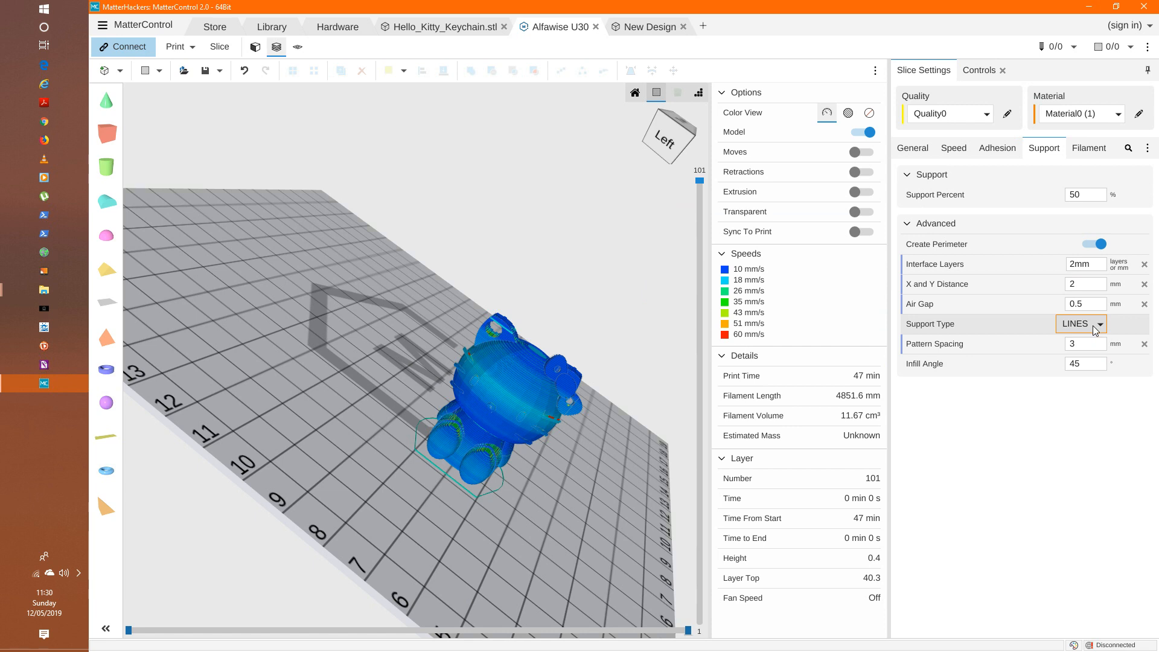
pyautogui.click(1095, 326)
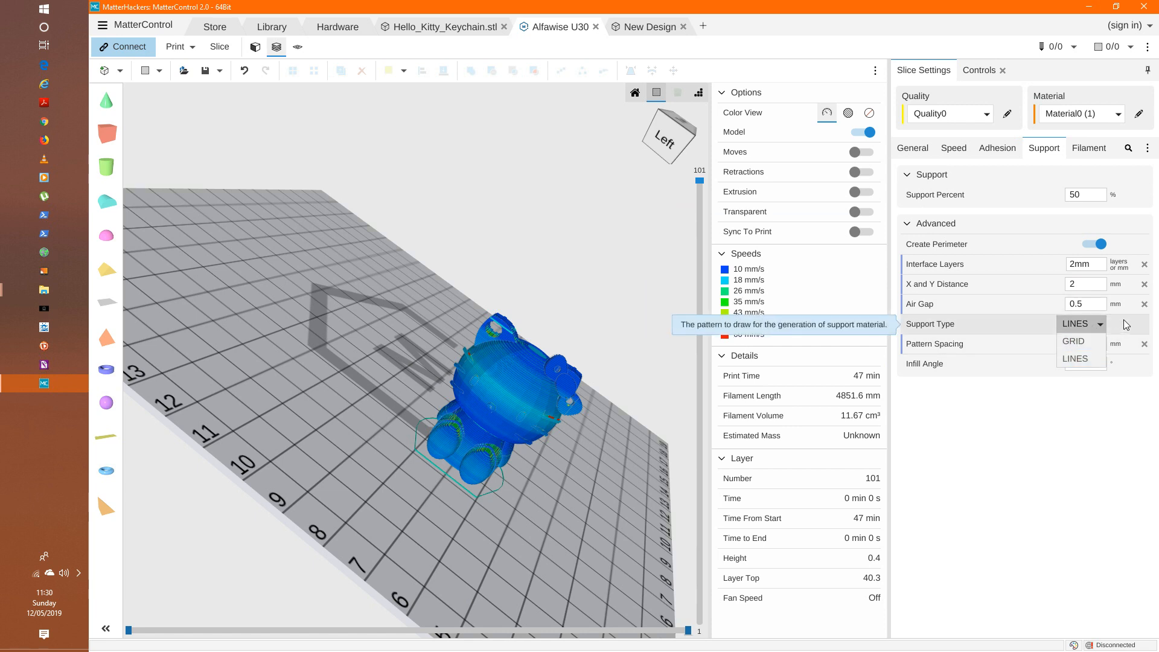
pyautogui.click(1102, 329)
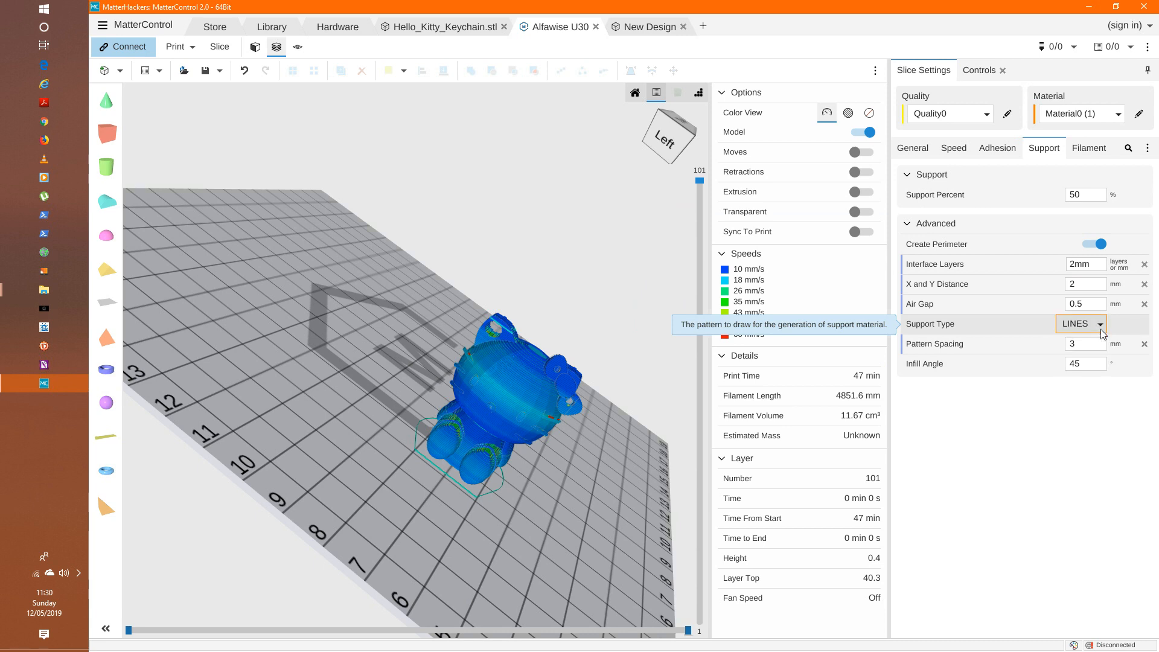
# Review the filament settings, including the diameter, temperatures and retraction
pyautogui.click(1085, 151)
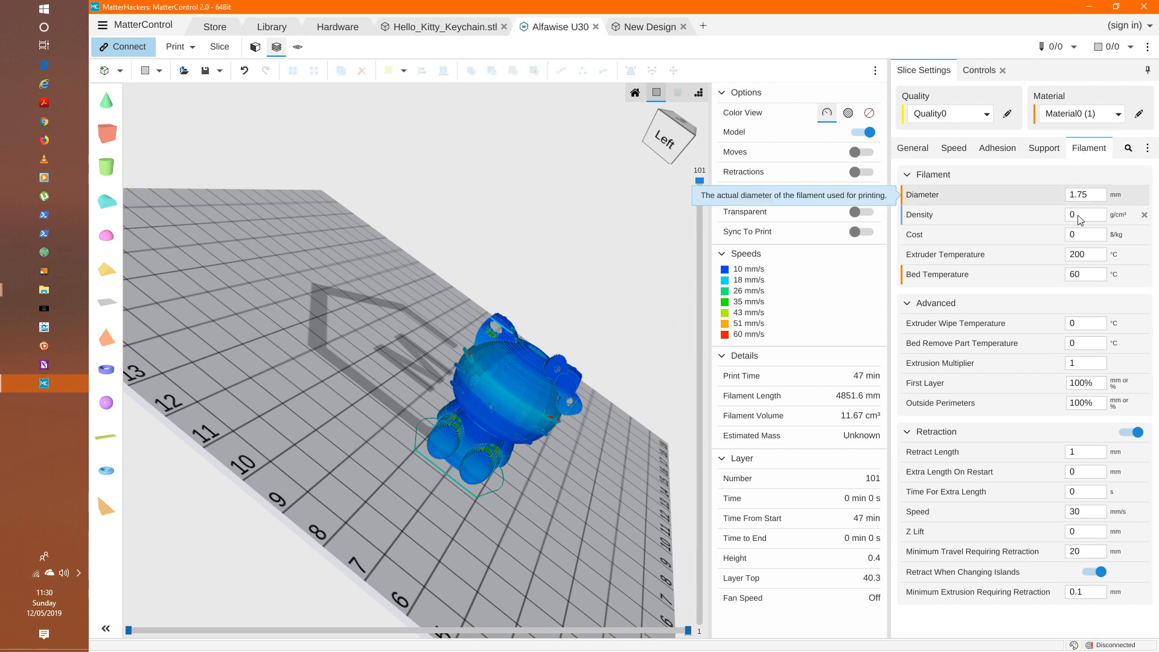
pyautogui.click(1097, 197)
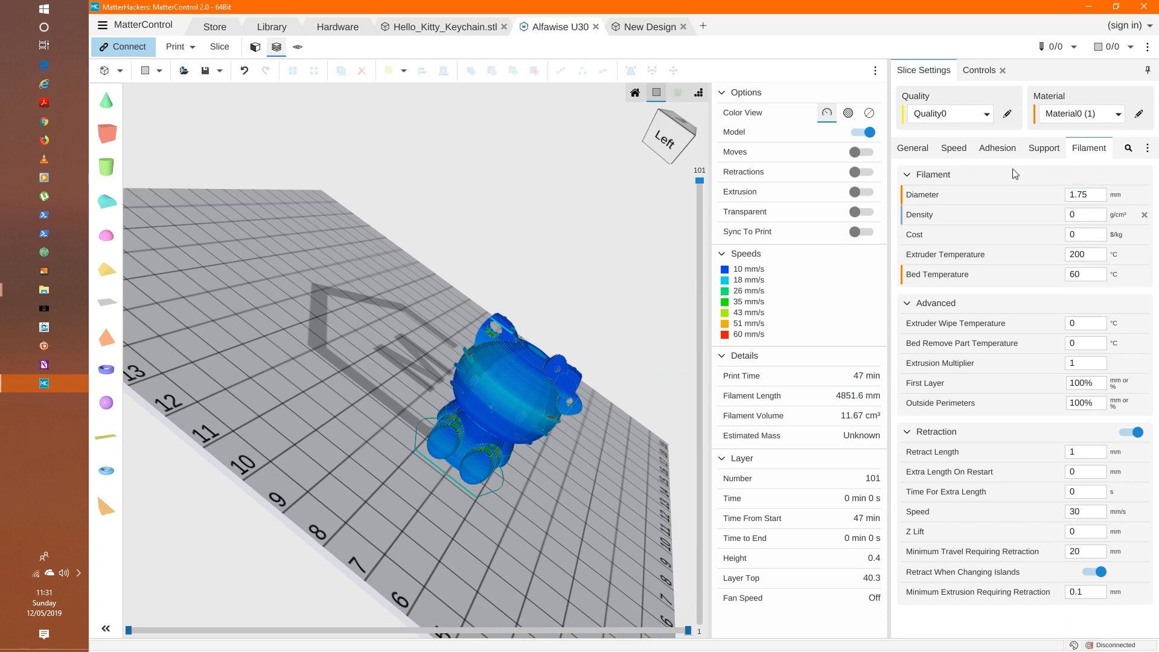
# Look over the printer's manual controls alongside the slice settings, and return to the Hello_Kitty_Keychain.stl design
pyautogui.click(980, 72)
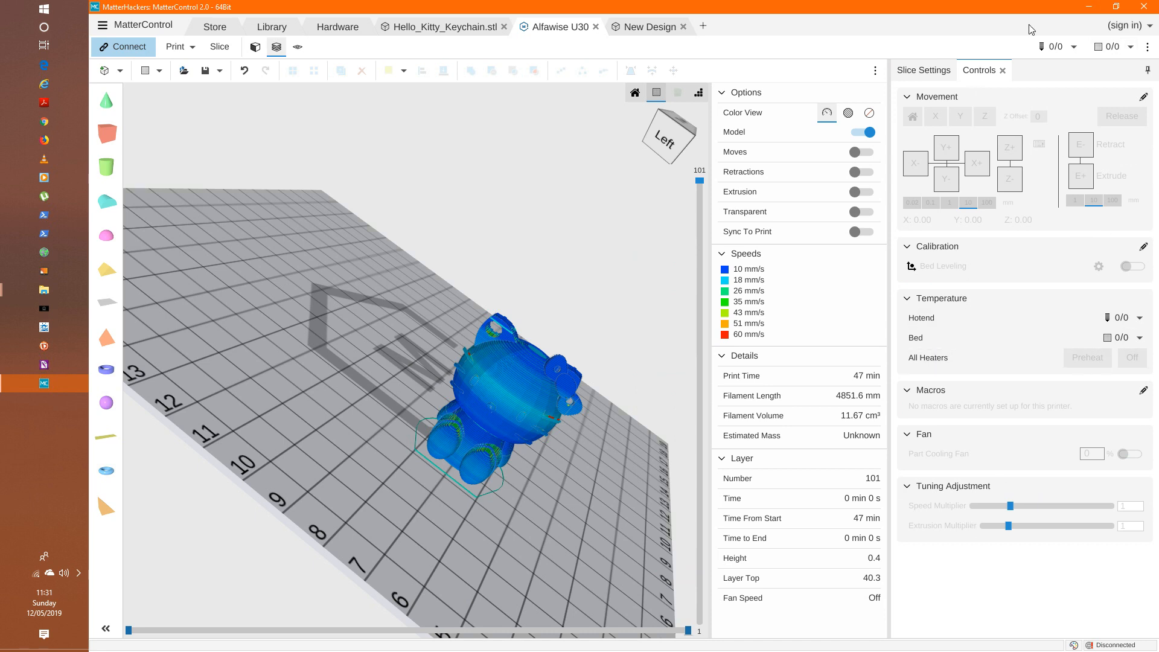
pyautogui.click(923, 70)
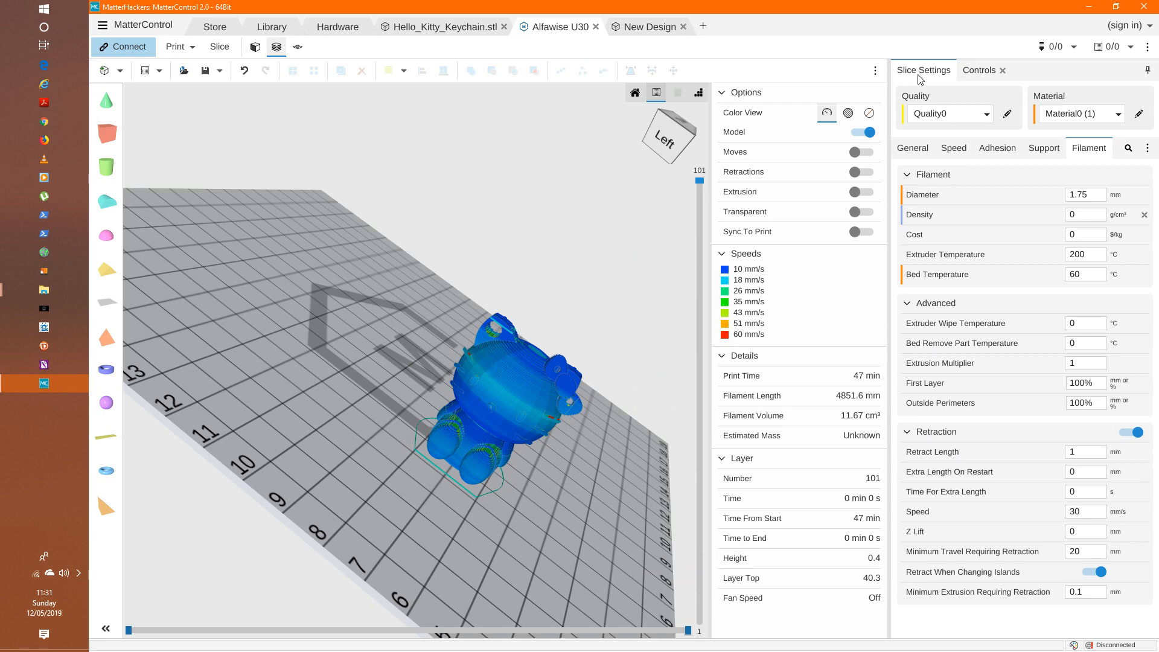
pyautogui.click(979, 70)
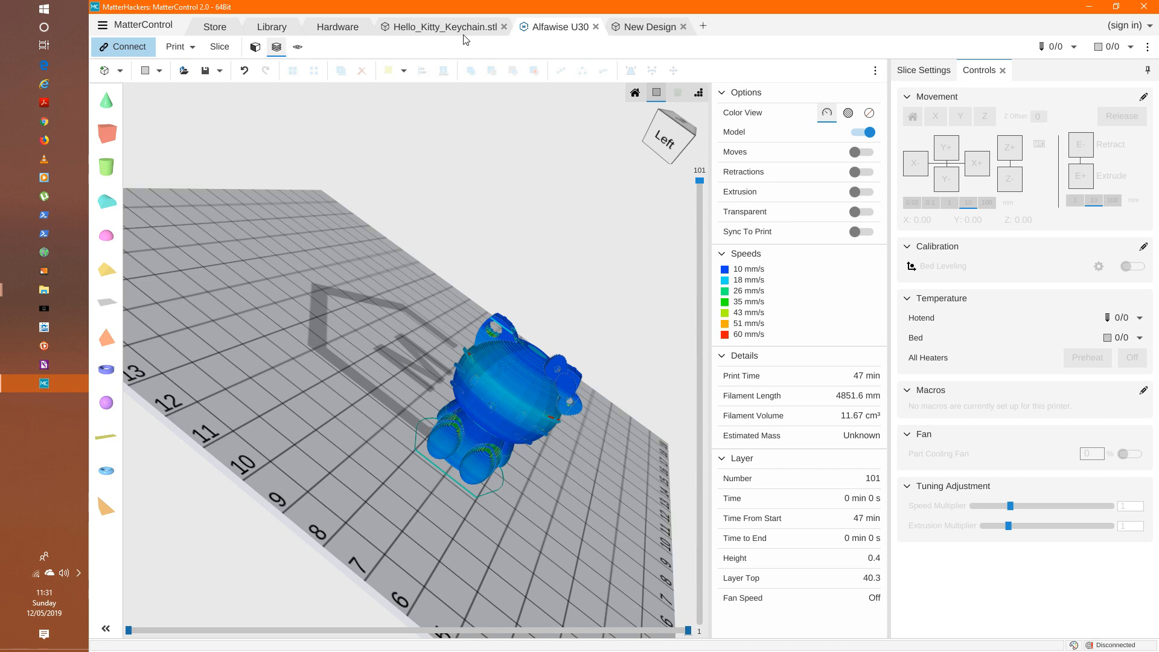
pyautogui.click(447, 29)
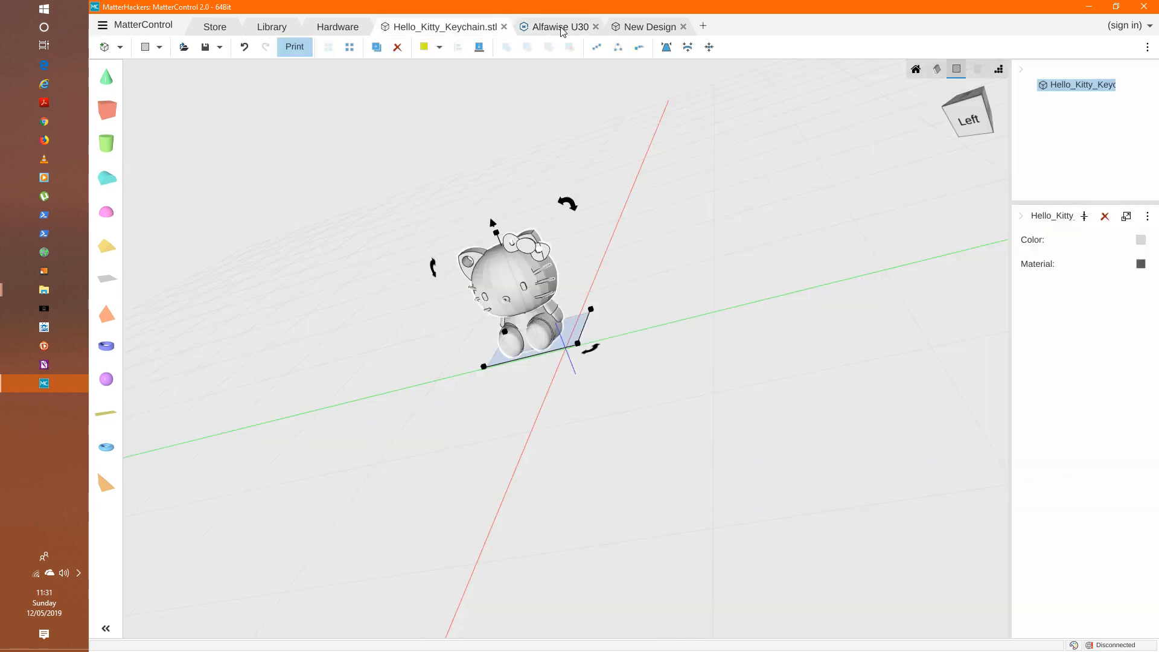
# Return to the New Design workspace and place an Image Converter object beside the origin, just behind the red axis
pyautogui.click(560, 28)
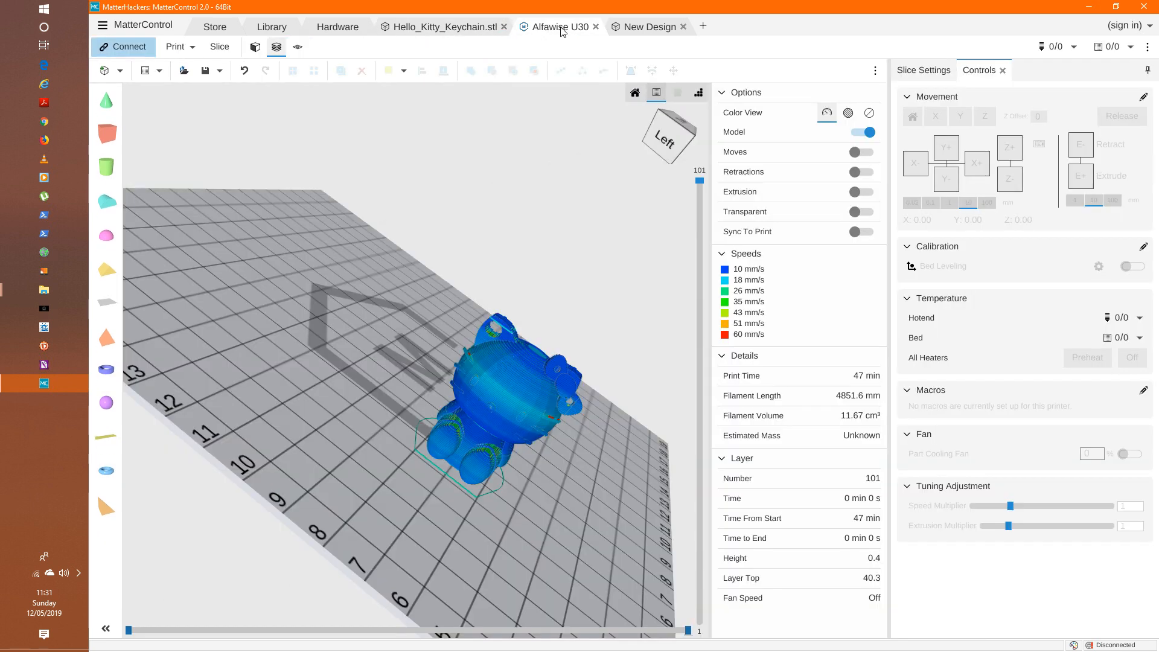
pyautogui.click(645, 29)
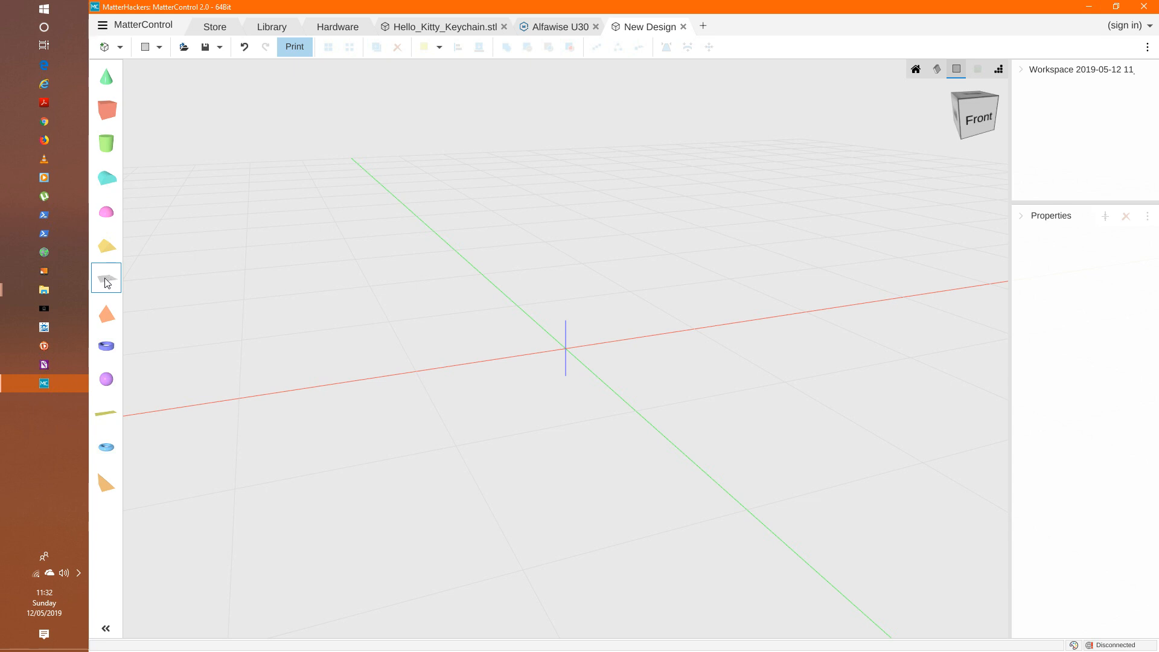
pyautogui.moveTo(108, 281); pyautogui.dragTo(577, 314)
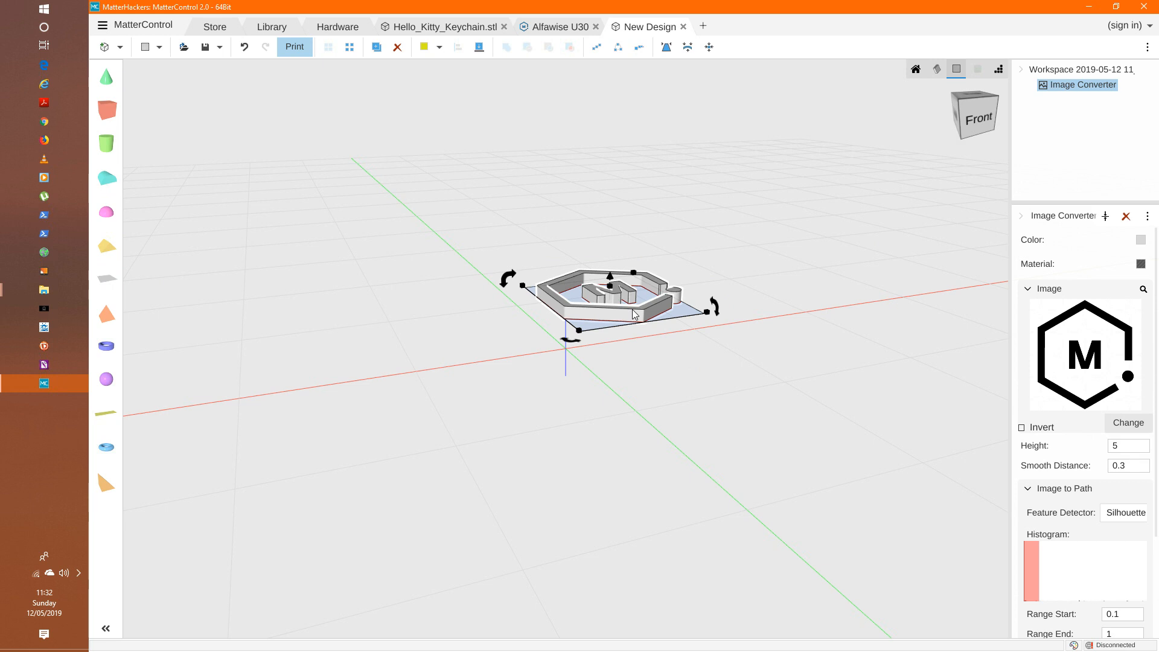
pyautogui.moveTo(634, 314)
pyautogui.mouseDown()
pyautogui.moveTo(594, 320)
pyautogui.moveTo(625, 321)
pyautogui.mouseUp()
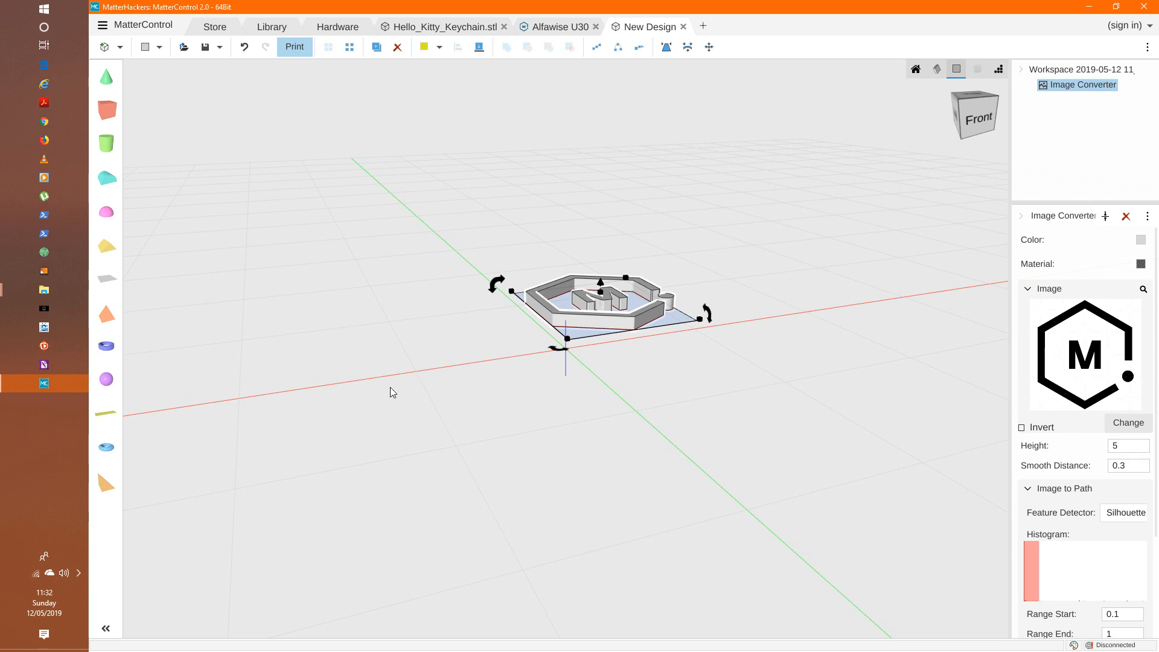
# Browse the Maze folder in Pictures using File Explorer, preview Maze.JPG, and return to MatterControl
pyautogui.moveTo(49, 293)
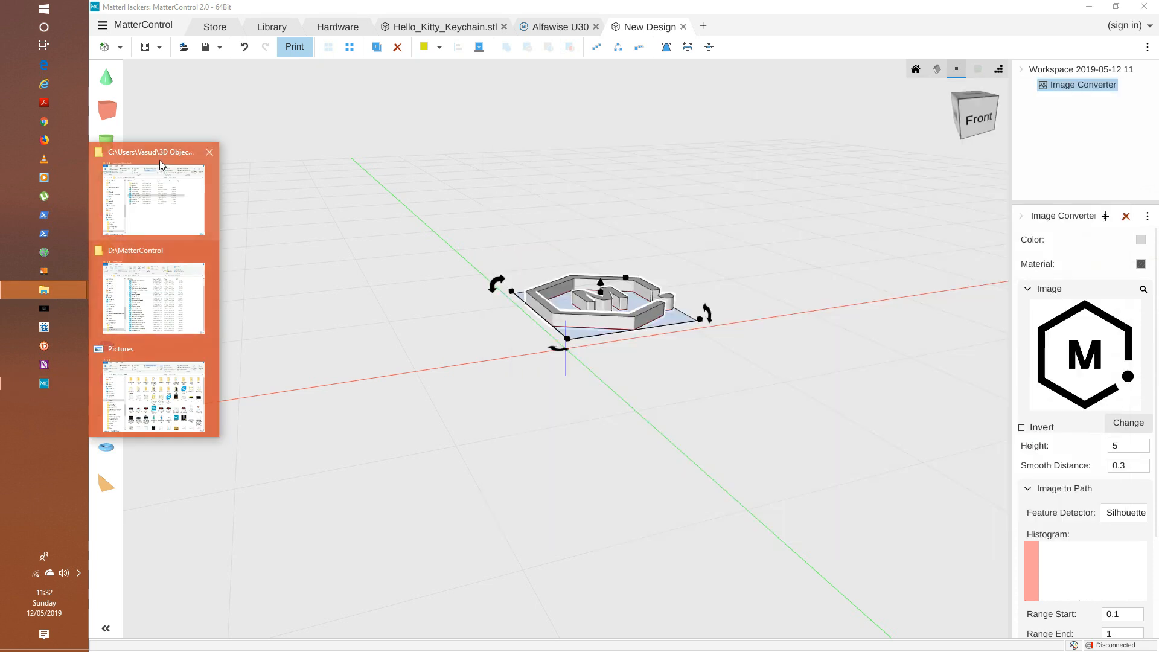
pyautogui.click(162, 165)
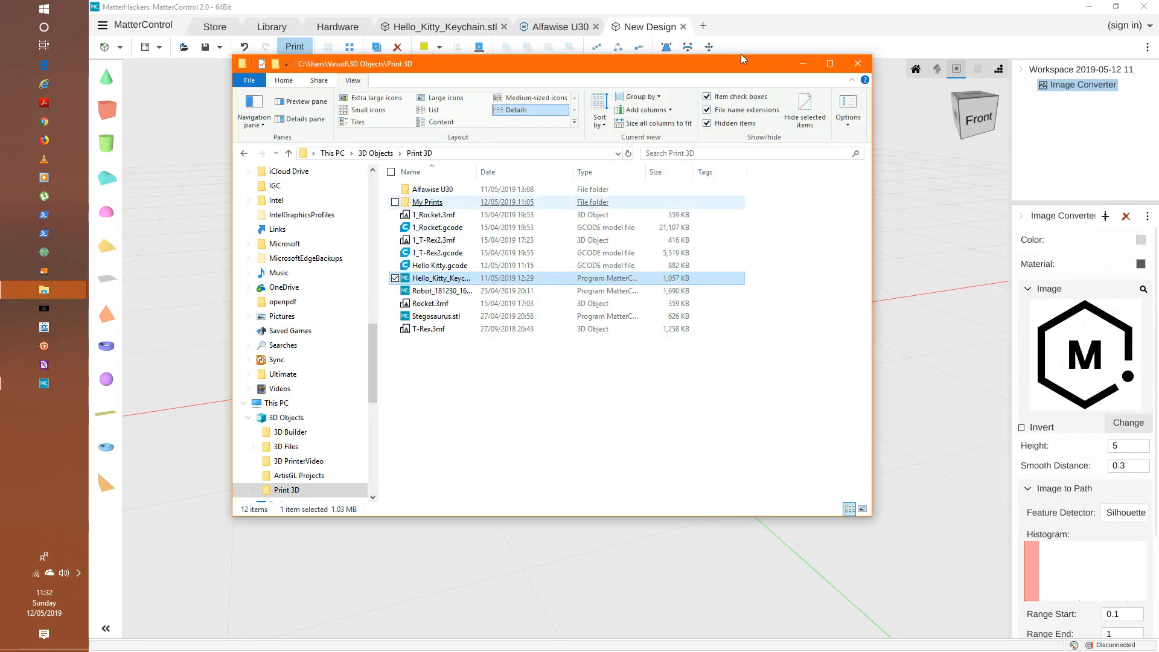
pyautogui.click(803, 63)
pyautogui.moveTo(43, 290)
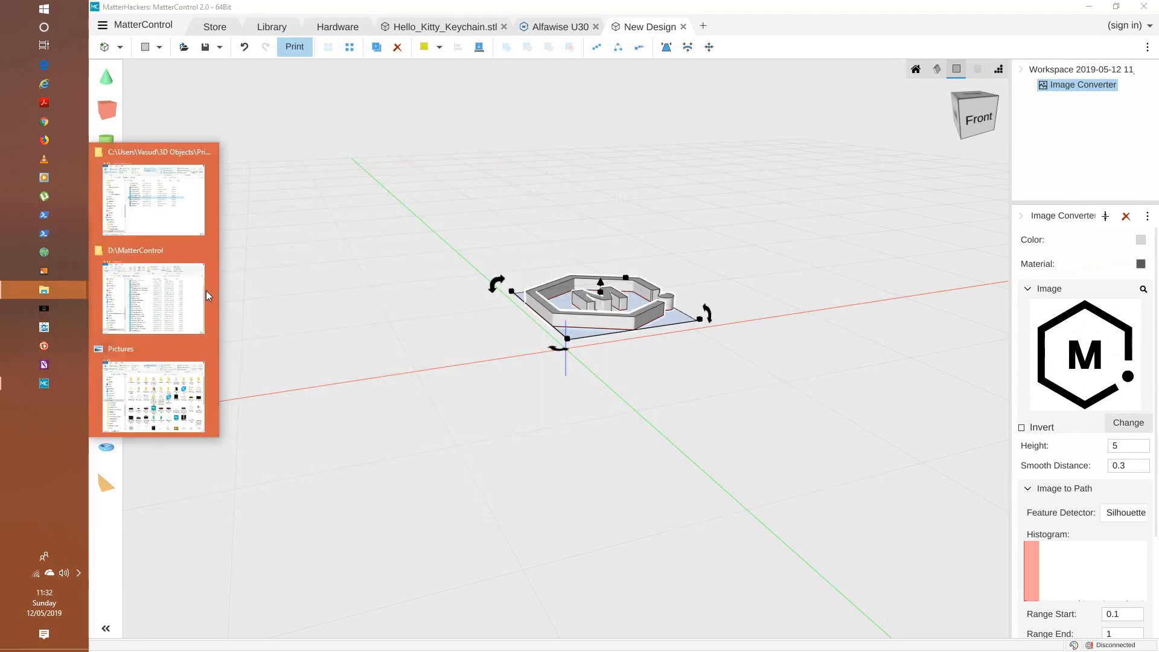
pyautogui.click(144, 359)
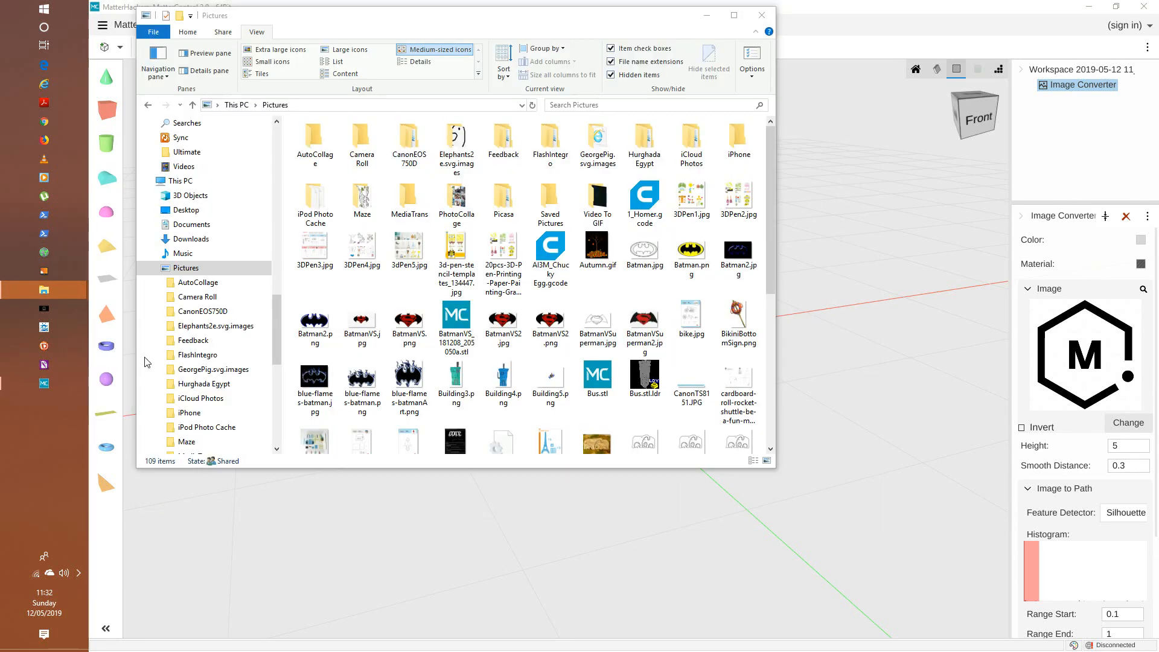
pyautogui.click(362, 206)
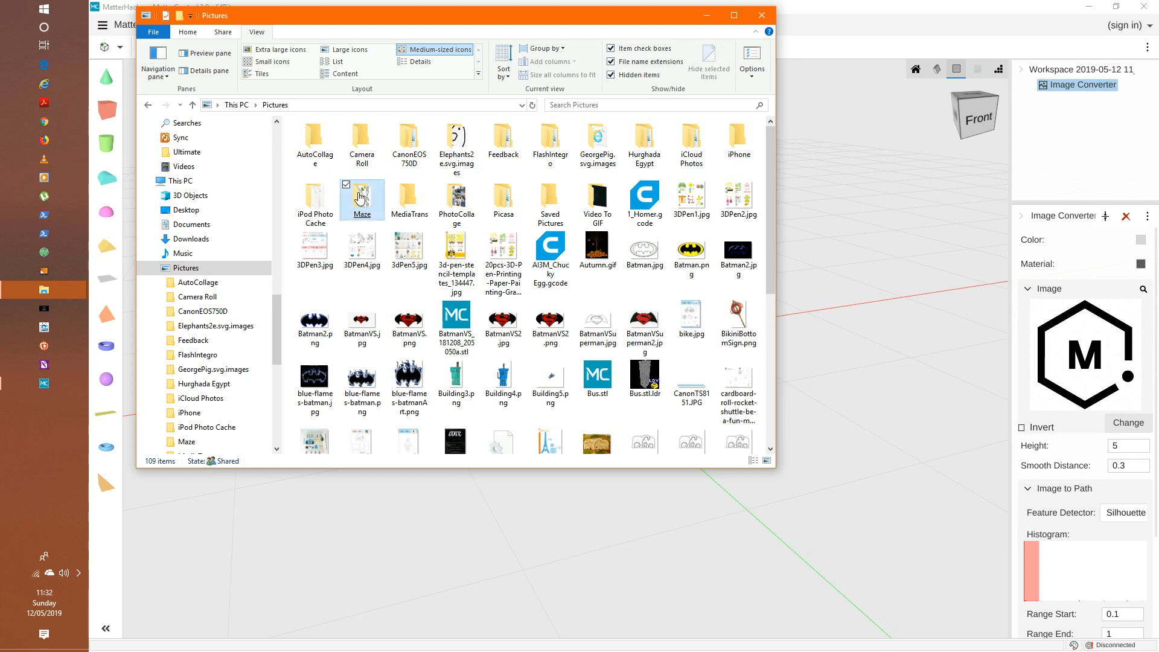
pyautogui.doubleClick(372, 210)
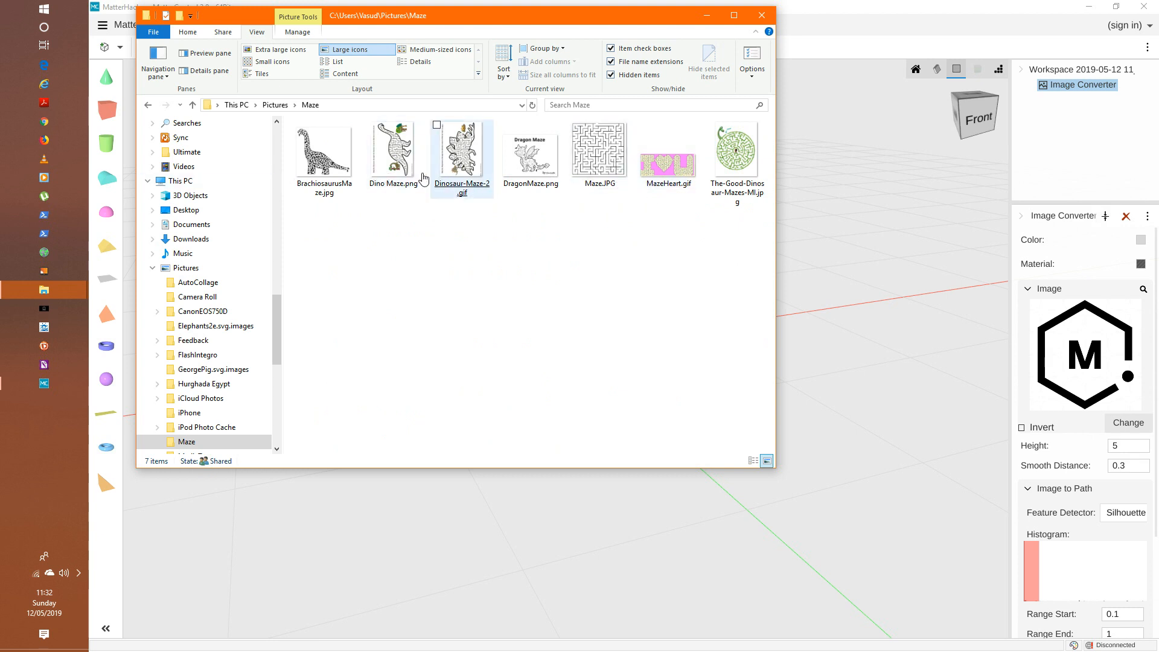
pyautogui.click(593, 160)
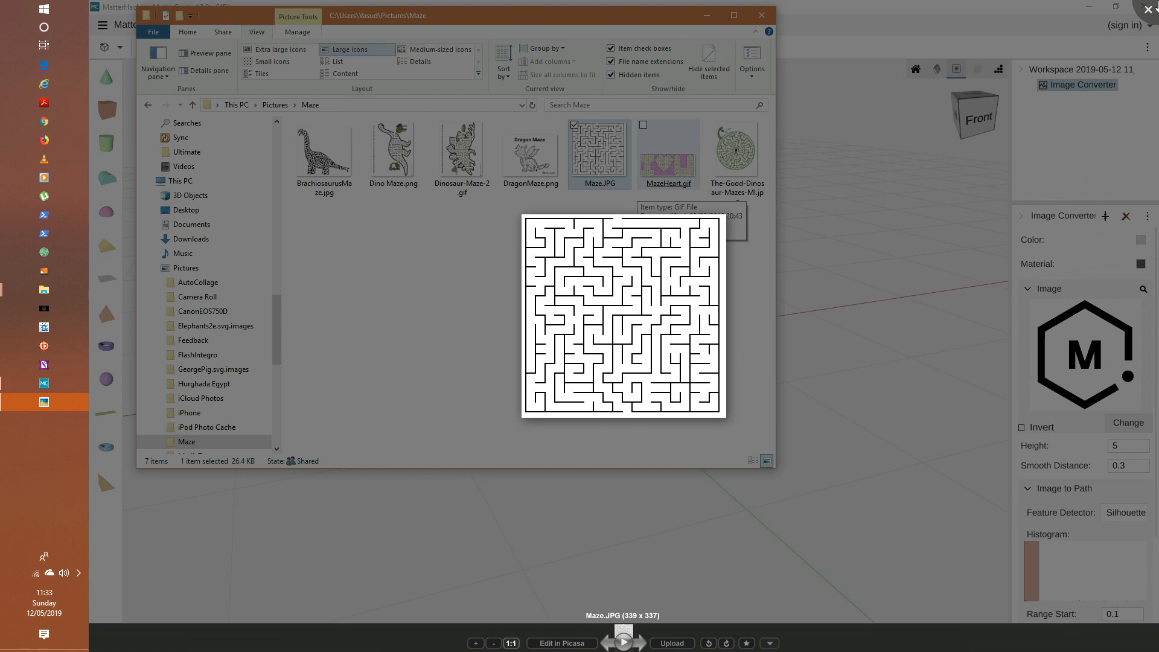
pyautogui.click(1146, 11)
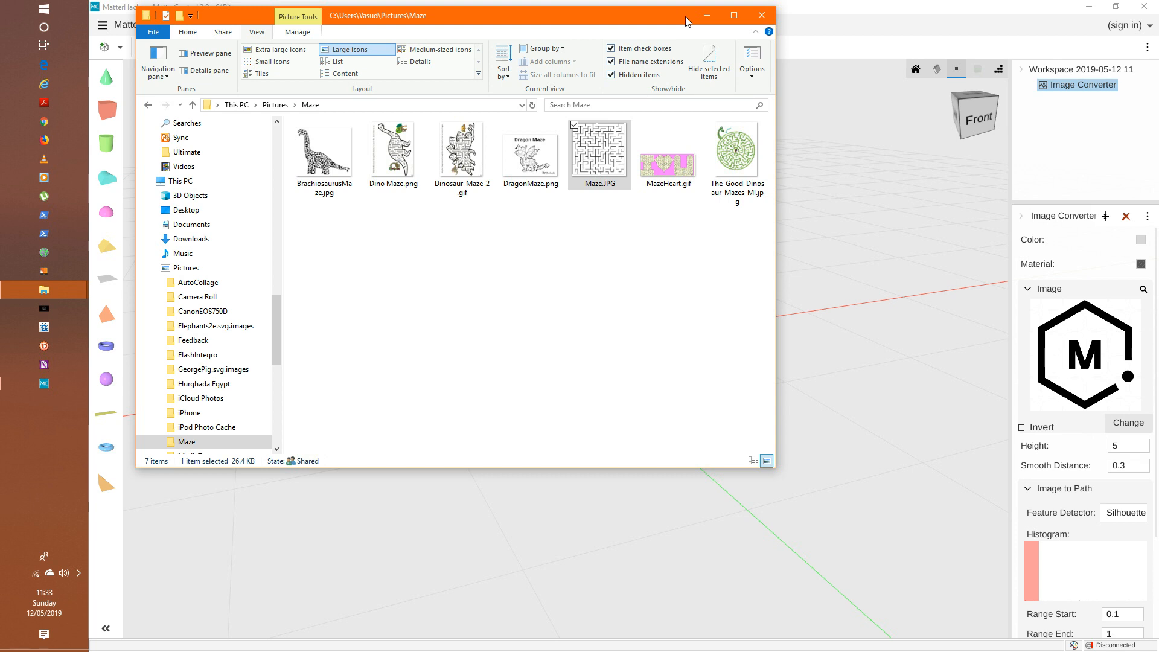
pyautogui.click(702, 17)
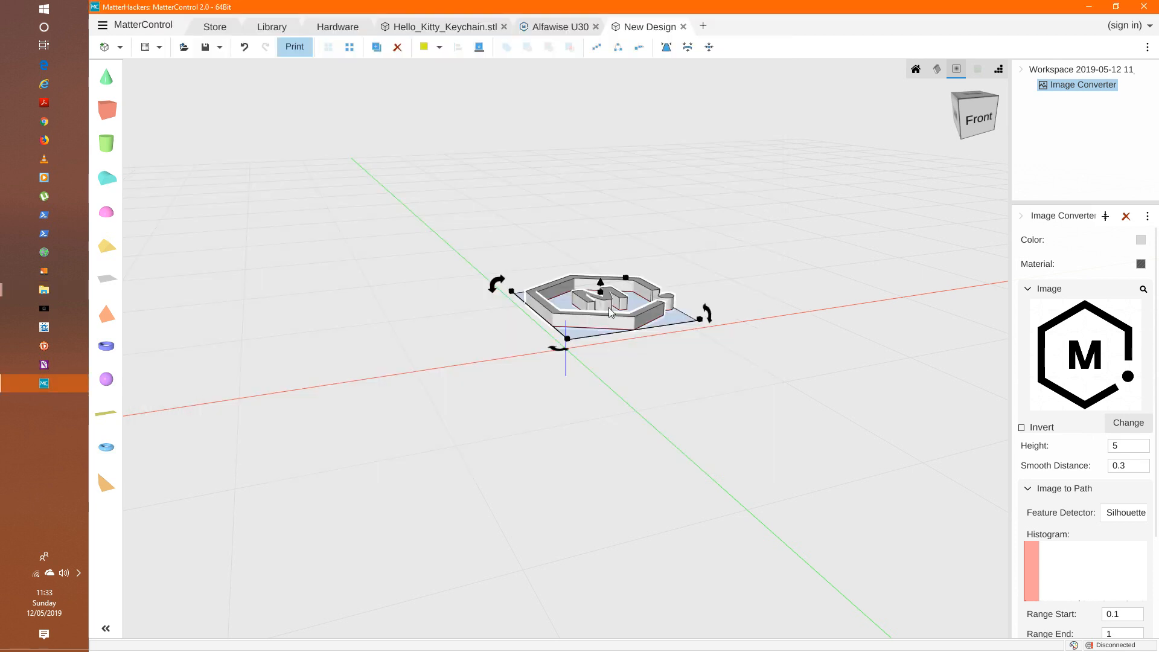
# Replace the Image Converter's logo with BrachiosaurusMaze.jpg from the Maze folder in Pictures
pyautogui.click(1131, 422)
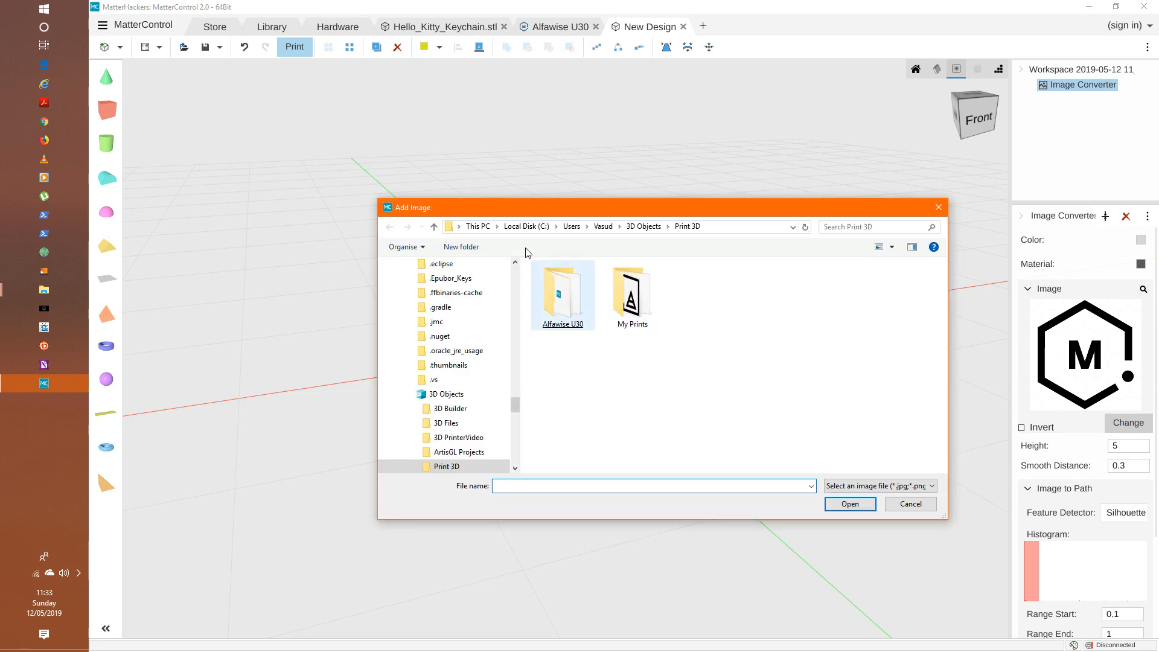
pyautogui.scroll(5, 446, 375)
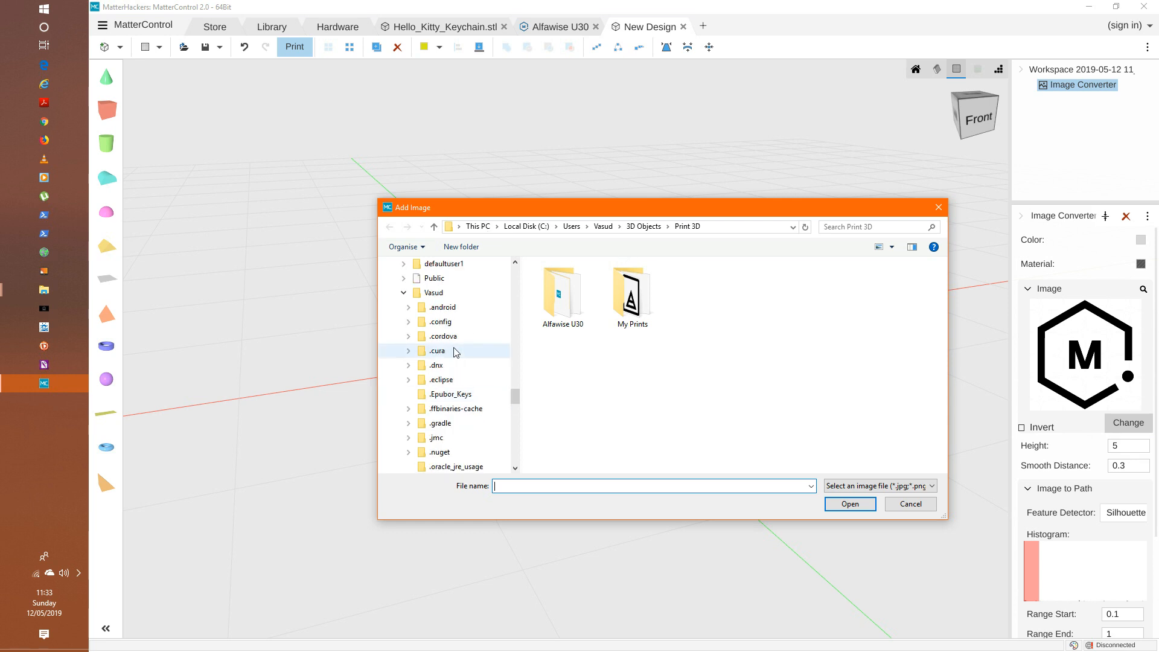
pyautogui.scroll(3, 445, 363)
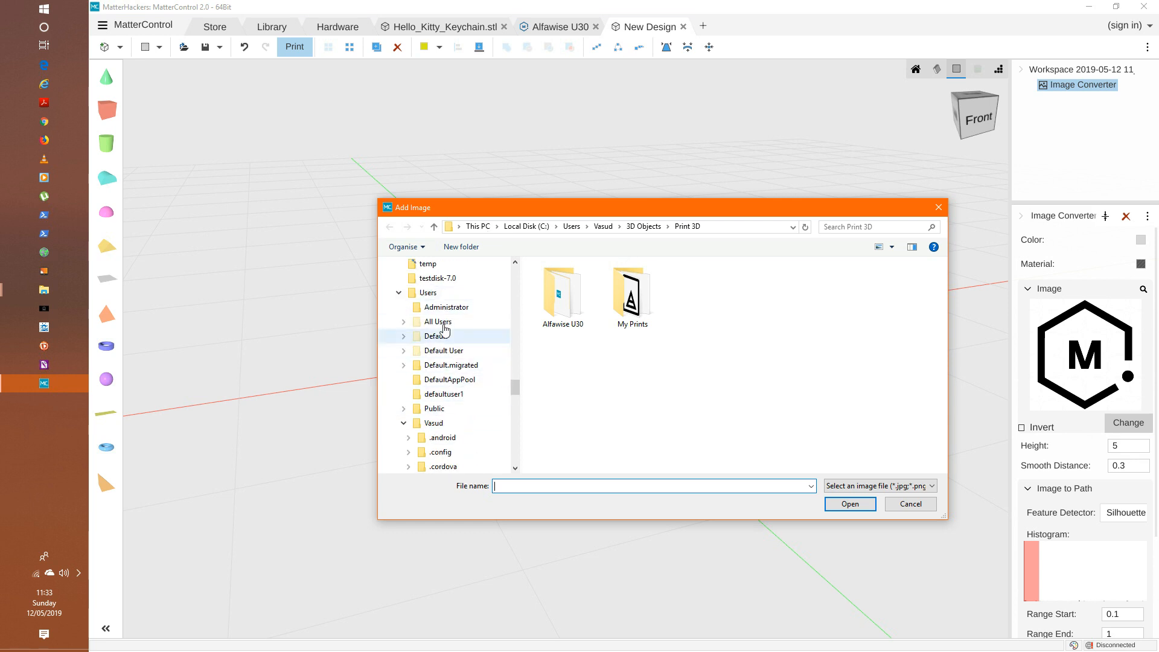
pyautogui.scroll(10, 447, 329)
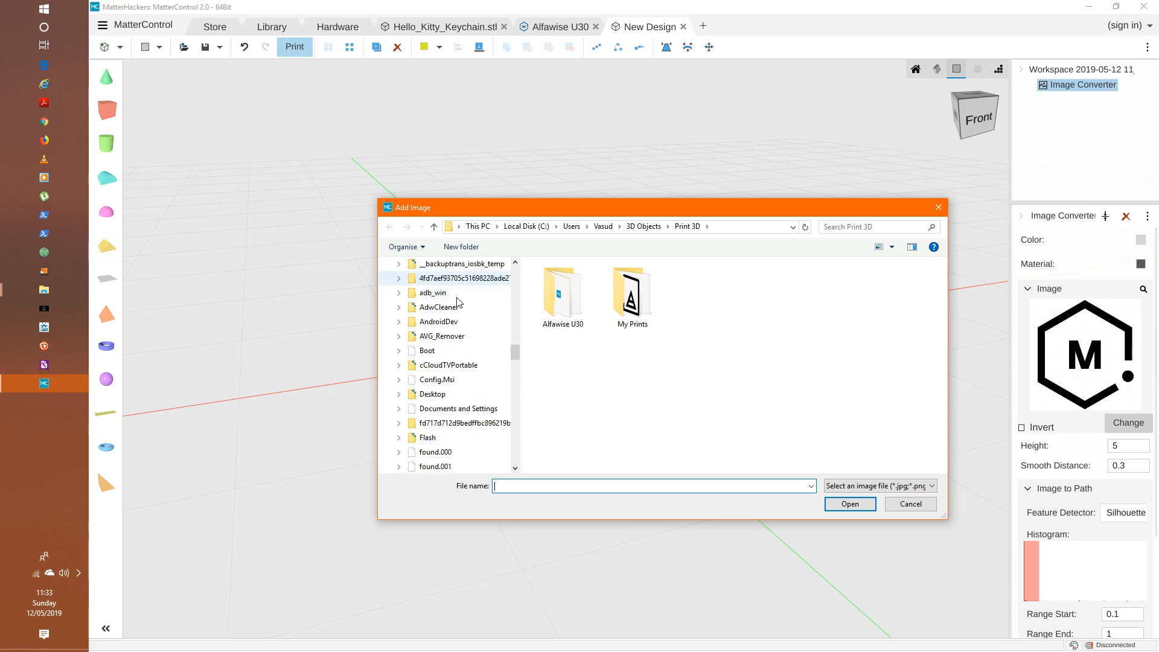
pyautogui.scroll(4, 459, 306)
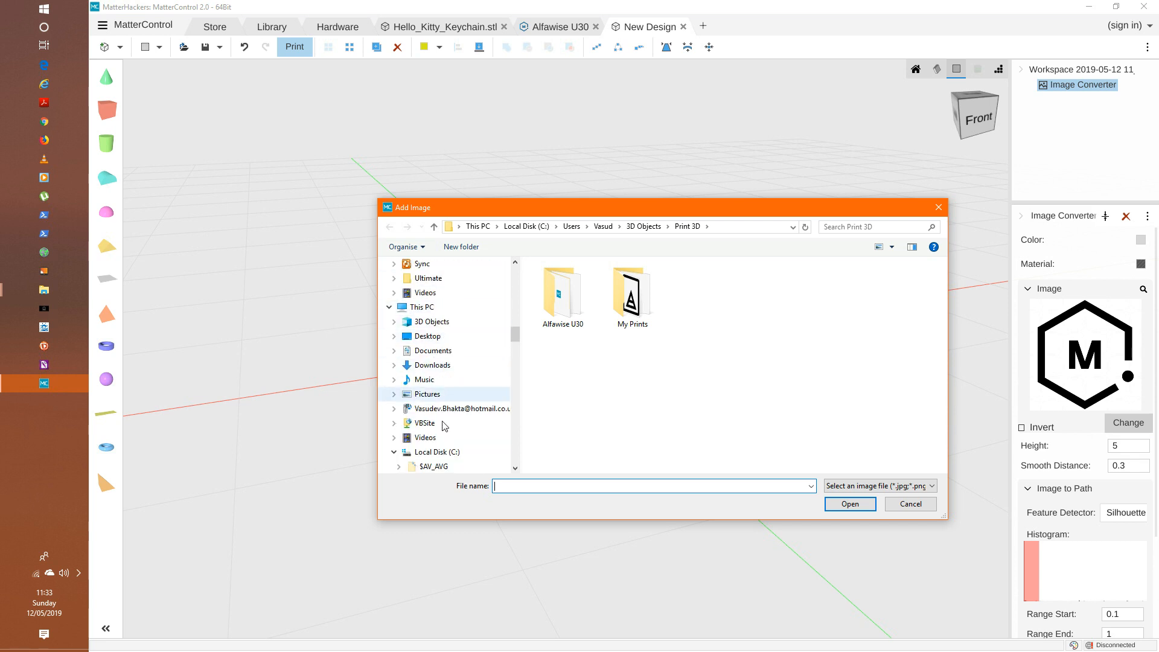
pyautogui.click(427, 394)
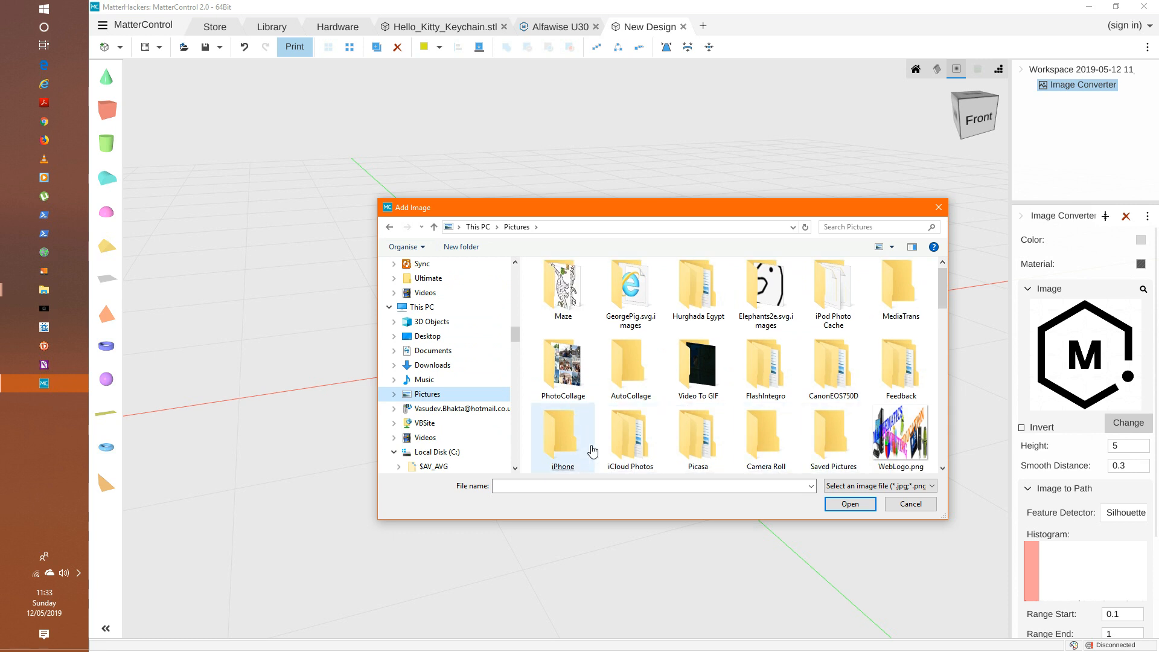
pyautogui.click(561, 288)
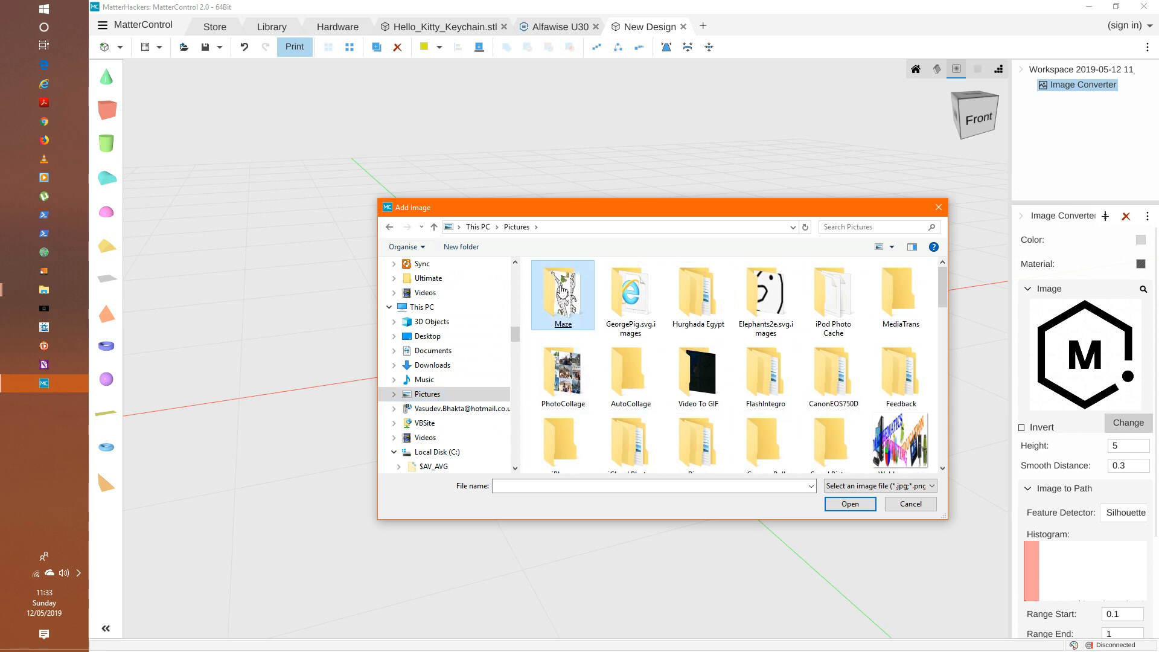
pyautogui.doubleClick(561, 290)
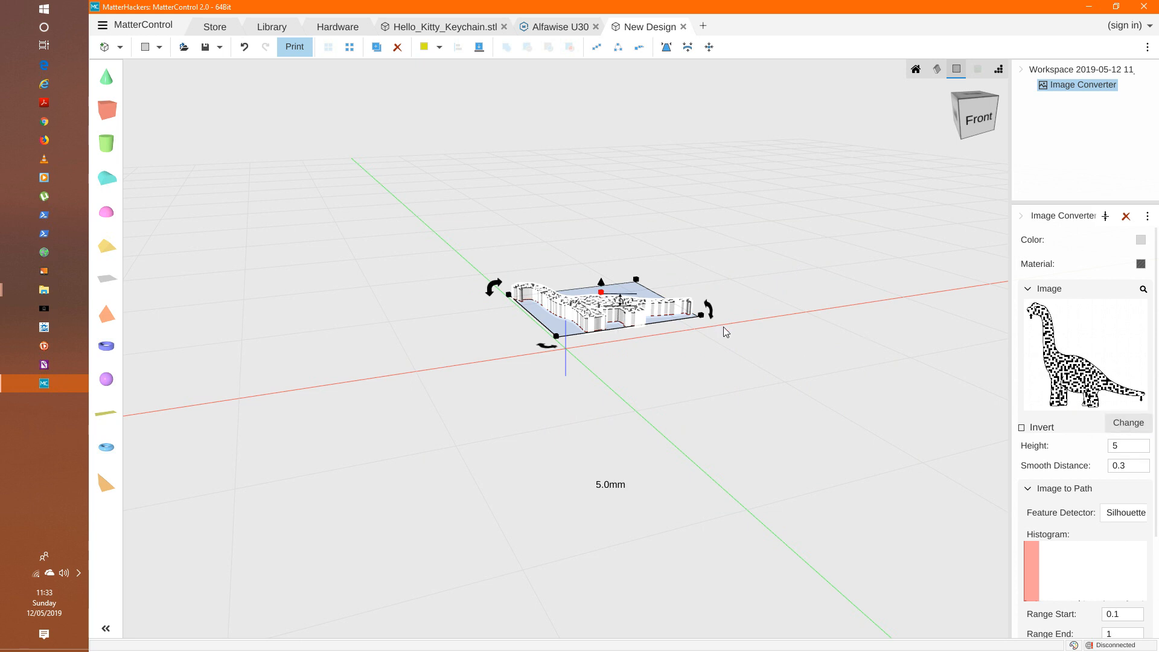
# Enlarge the brachiosaurus maze from its far corner and inspect its walls from above
pyautogui.moveTo(641, 284); pyautogui.dragTo(672, 204)
pyautogui.moveTo(980, 125)
pyautogui.mouseDown()
pyautogui.moveTo(980, 135)
pyautogui.moveTo(982, 122)
pyautogui.mouseUp()
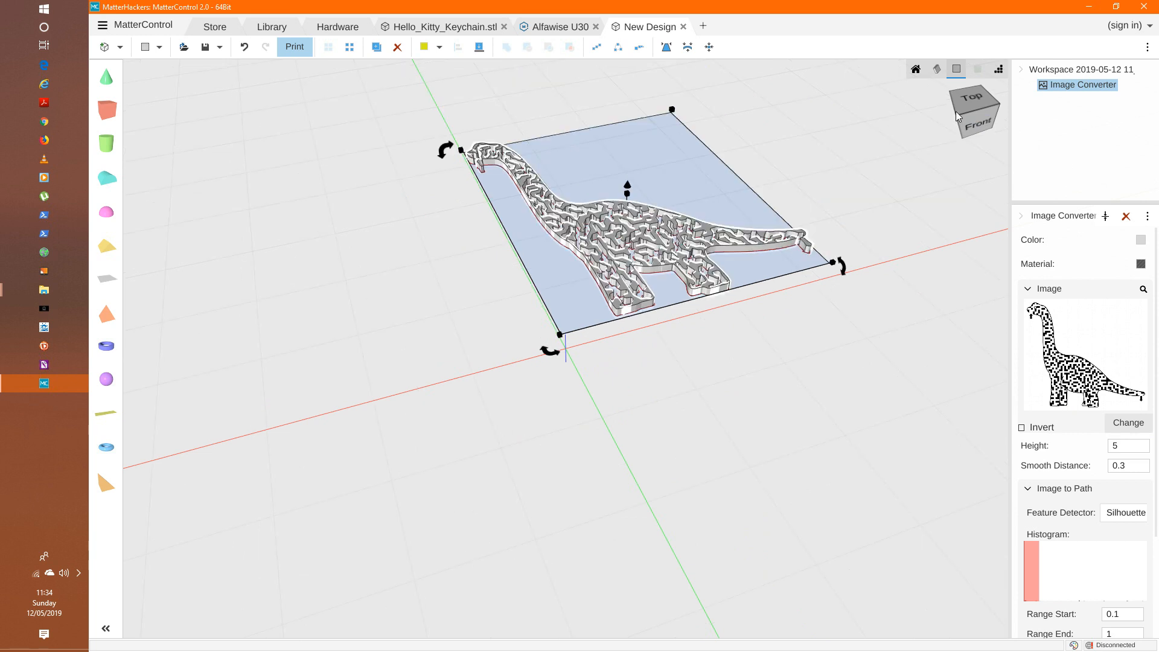
pyautogui.click(968, 110)
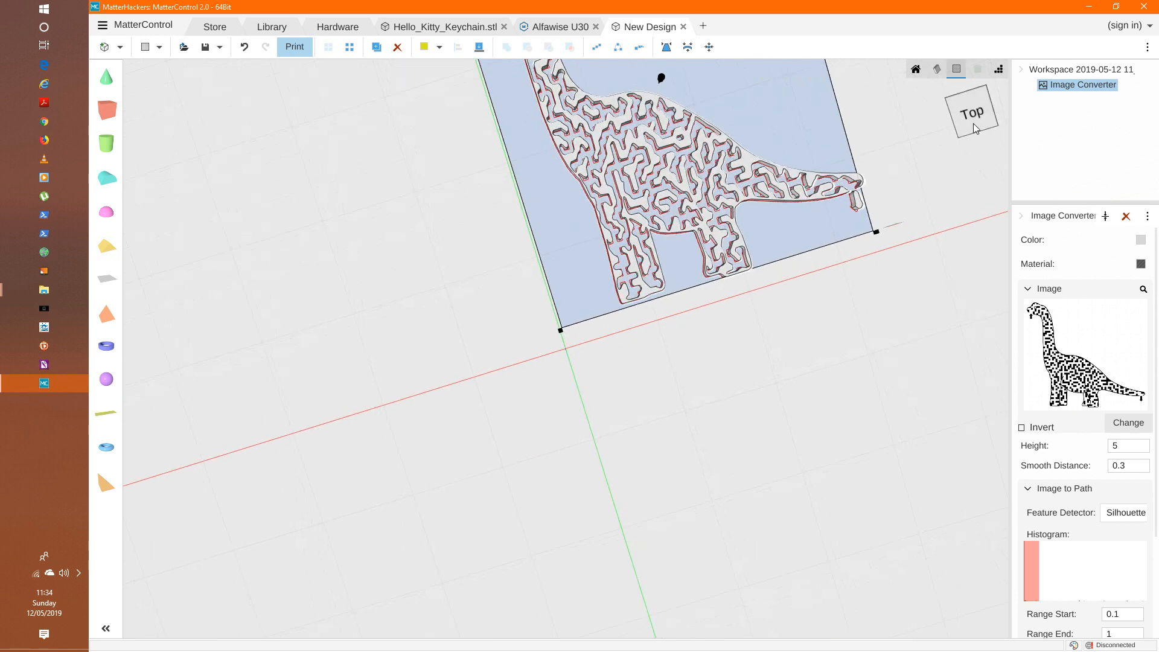
pyautogui.moveTo(974, 124); pyautogui.dragTo(972, 108)
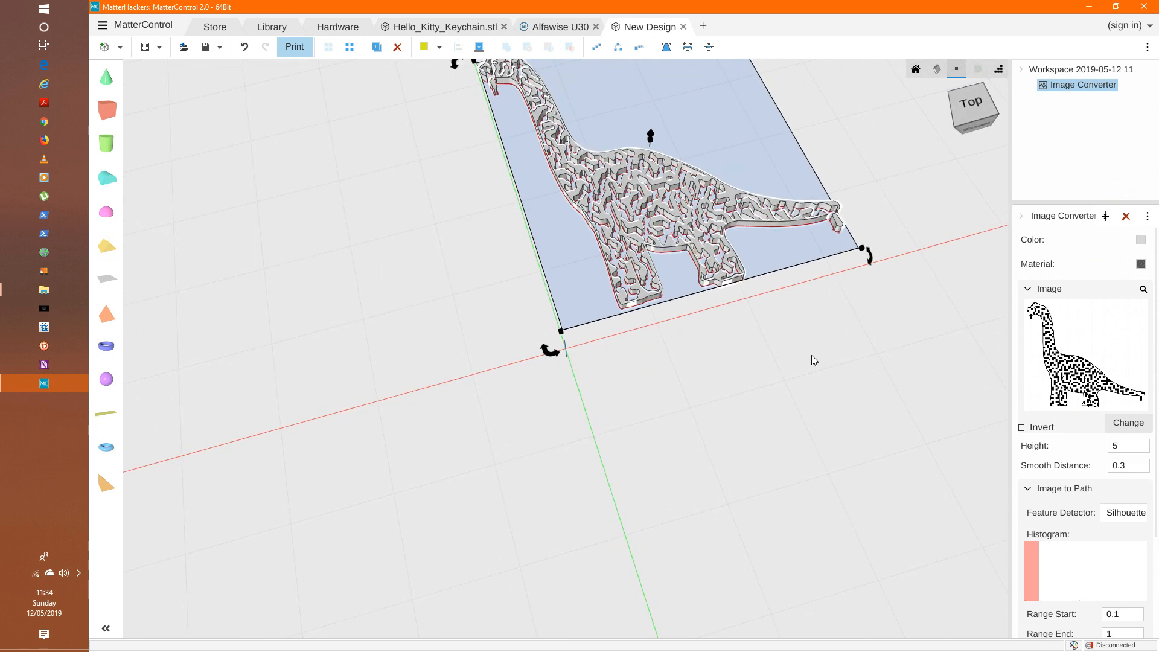
pyautogui.scroll(-3, 763, 327)
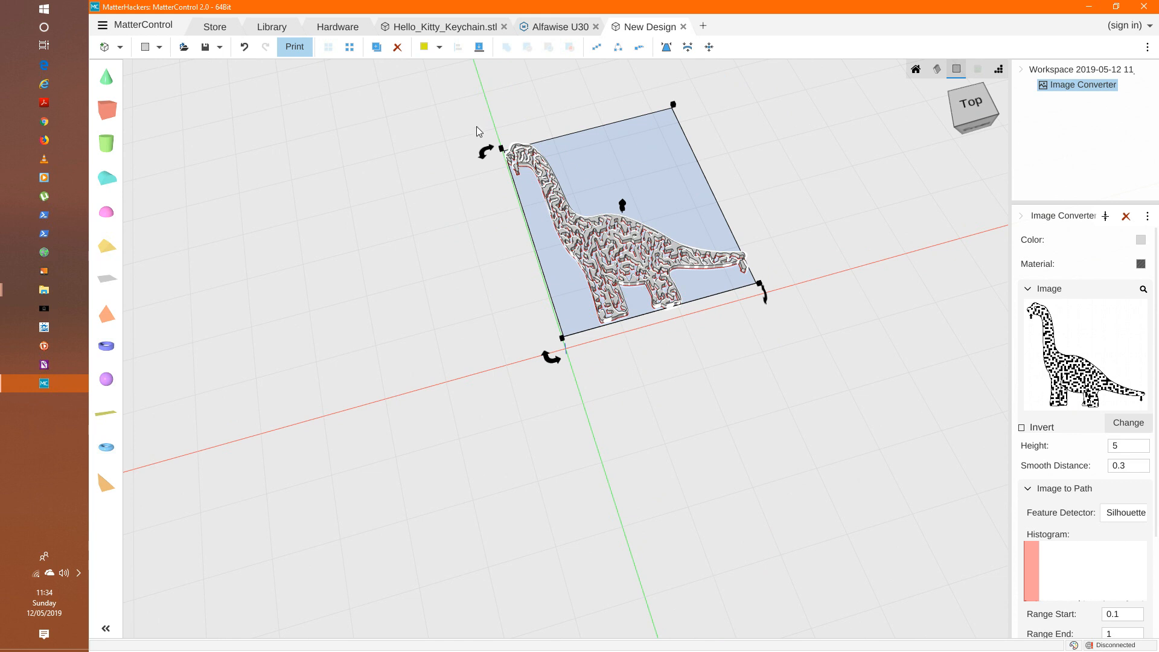
pyautogui.click(976, 108)
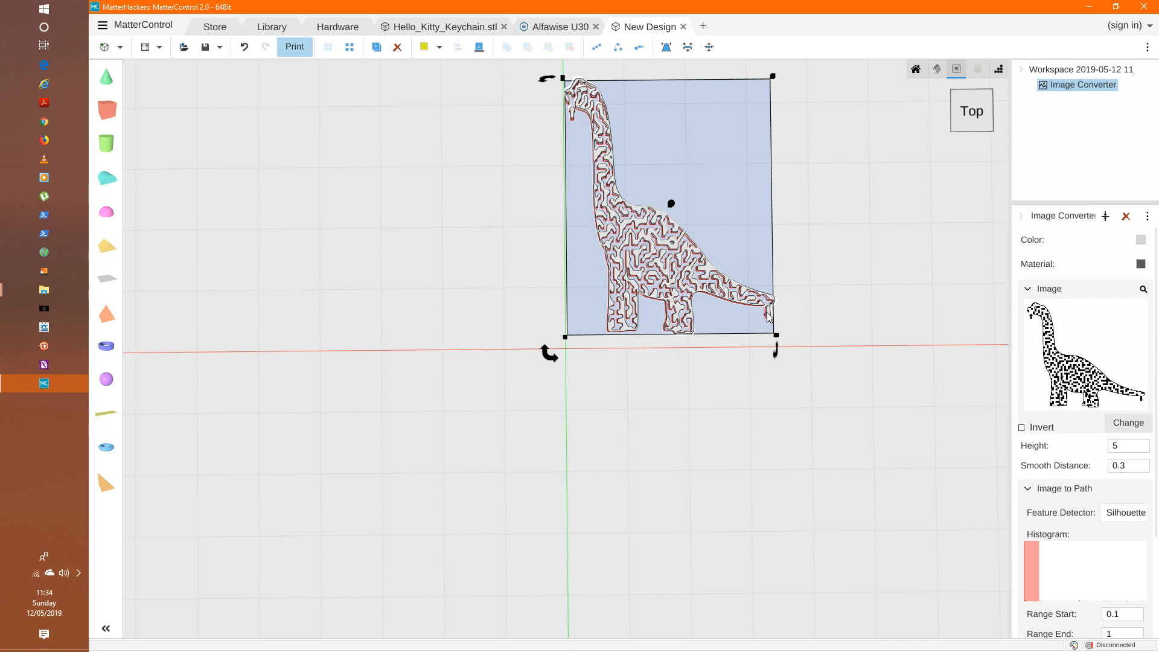
# Change the Image Converter's picture to Maze.JPG and stretch the maze from its far corner to about 303 by 256 mm
pyautogui.click(1137, 425)
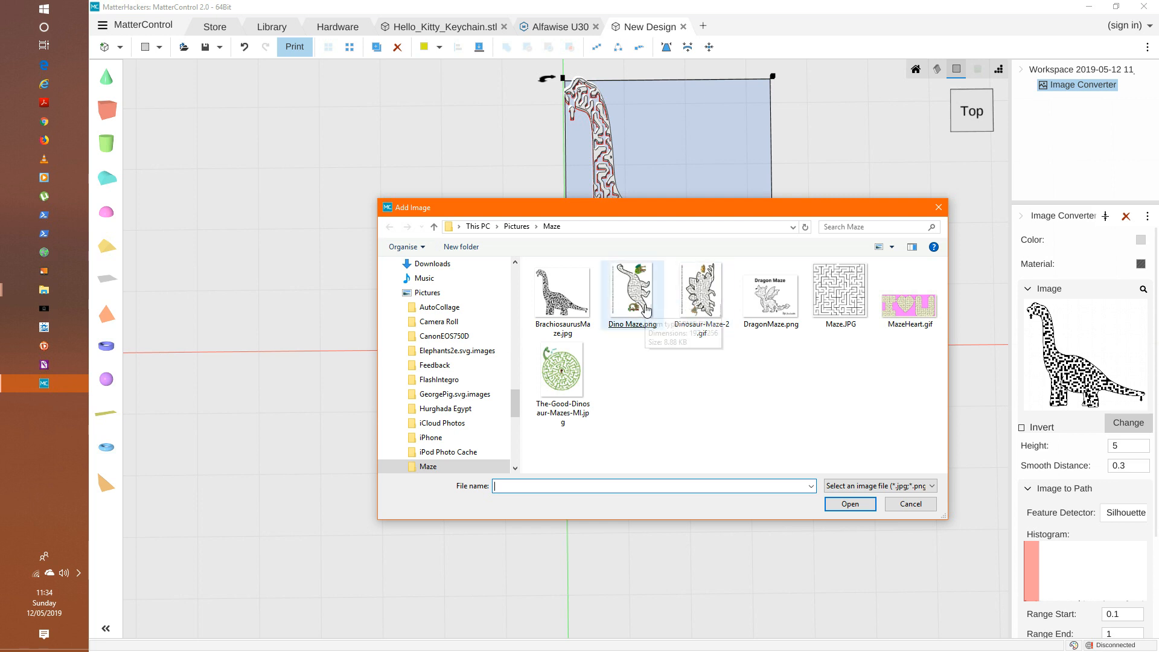
pyautogui.doubleClick(837, 300)
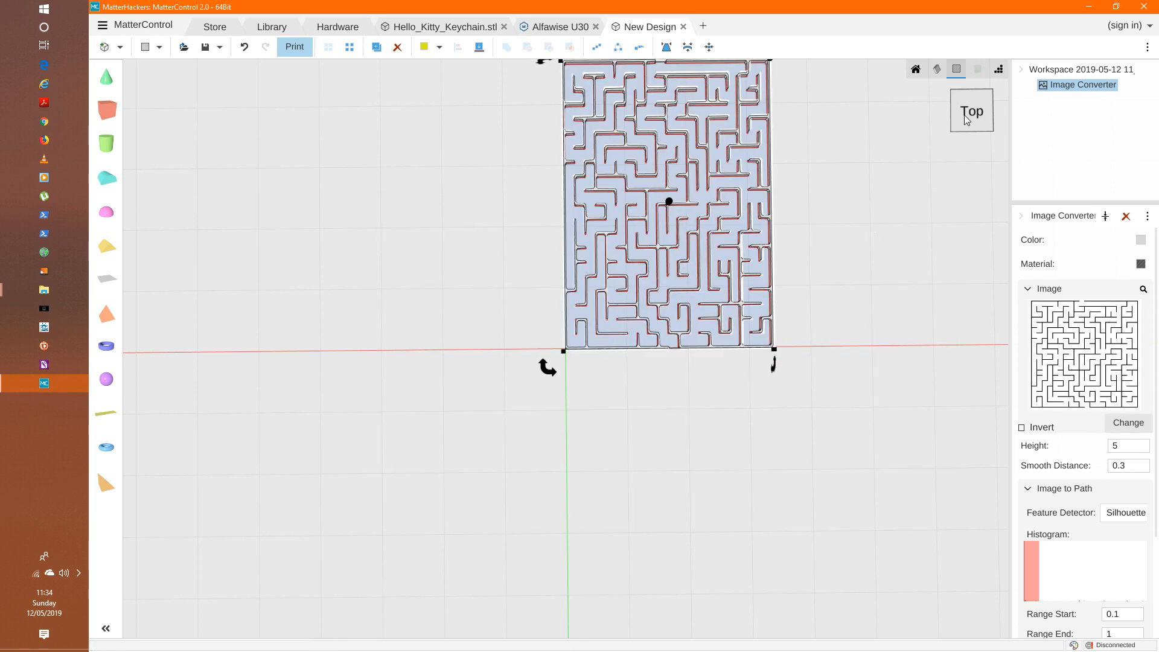
pyautogui.moveTo(979, 114); pyautogui.dragTo(984, 98)
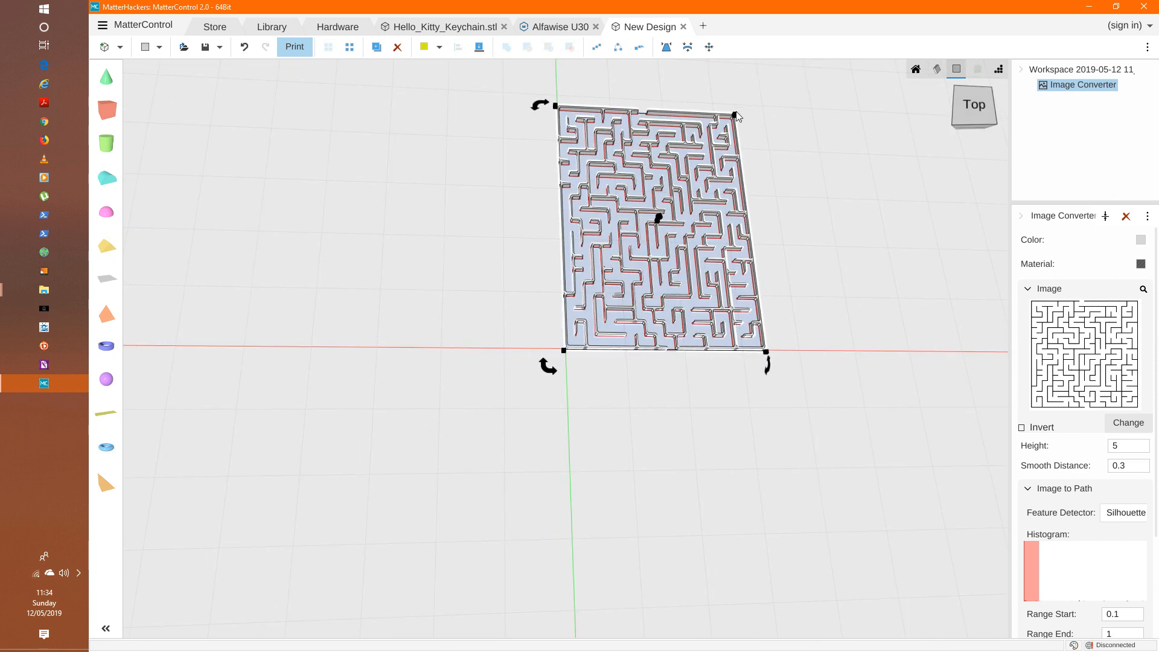
pyautogui.moveTo(735, 115); pyautogui.dragTo(882, 106)
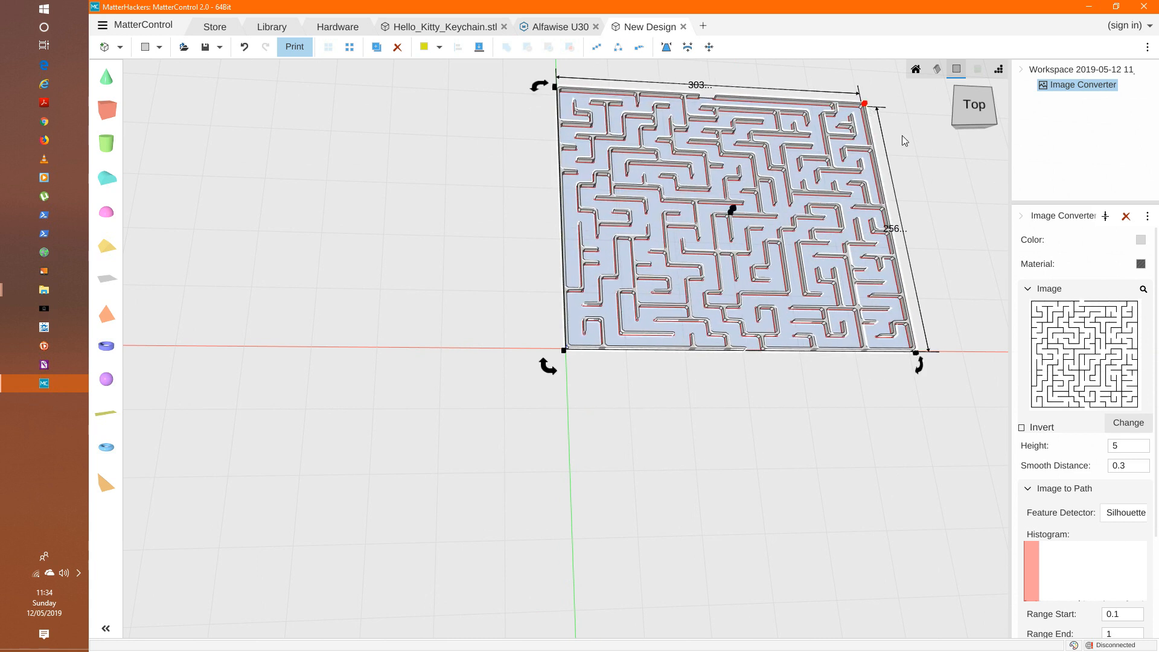
pyautogui.moveTo(975, 107)
pyautogui.mouseDown()
pyautogui.moveTo(975, 80)
pyautogui.moveTo(978, 108)
pyautogui.moveTo(987, 96)
pyautogui.moveTo(964, 101)
pyautogui.mouseUp()
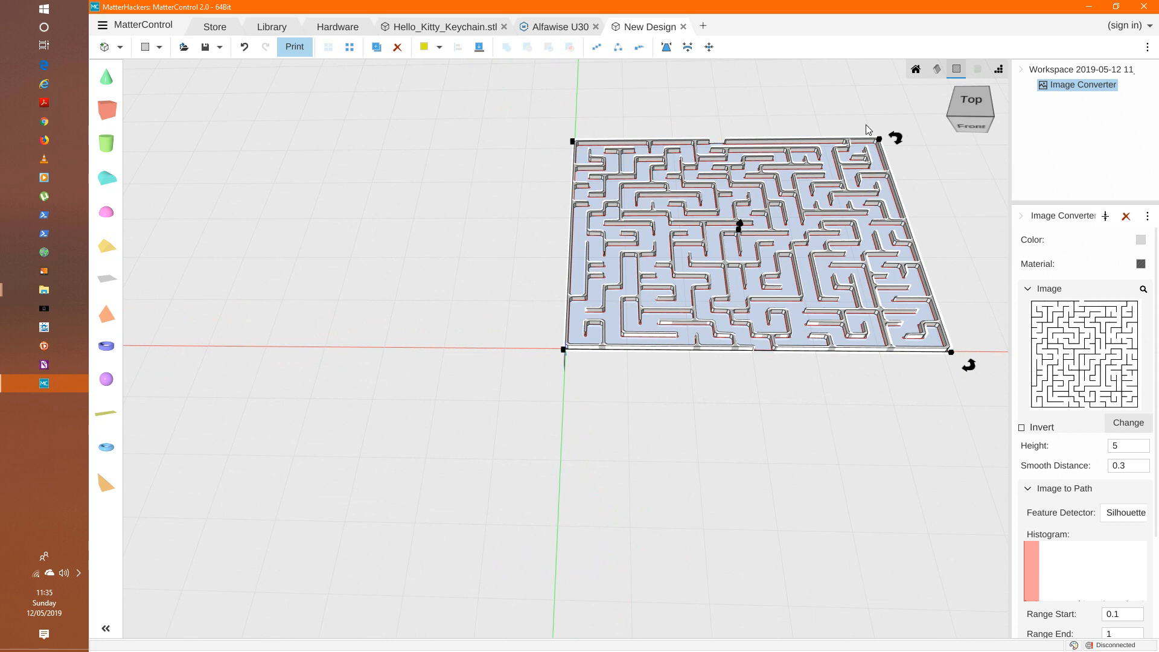
pyautogui.click(971, 101)
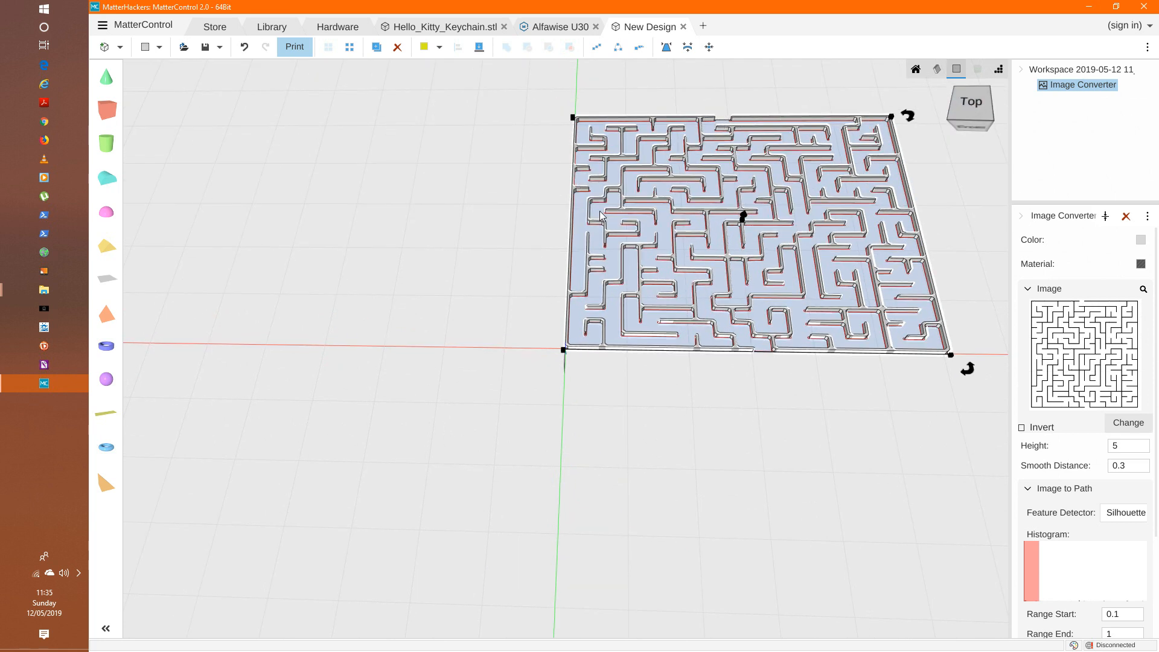
# Place a sphere just outside the opening in the maze's far wall, and reselect the maze
pyautogui.moveTo(105, 381); pyautogui.dragTo(725, 103)
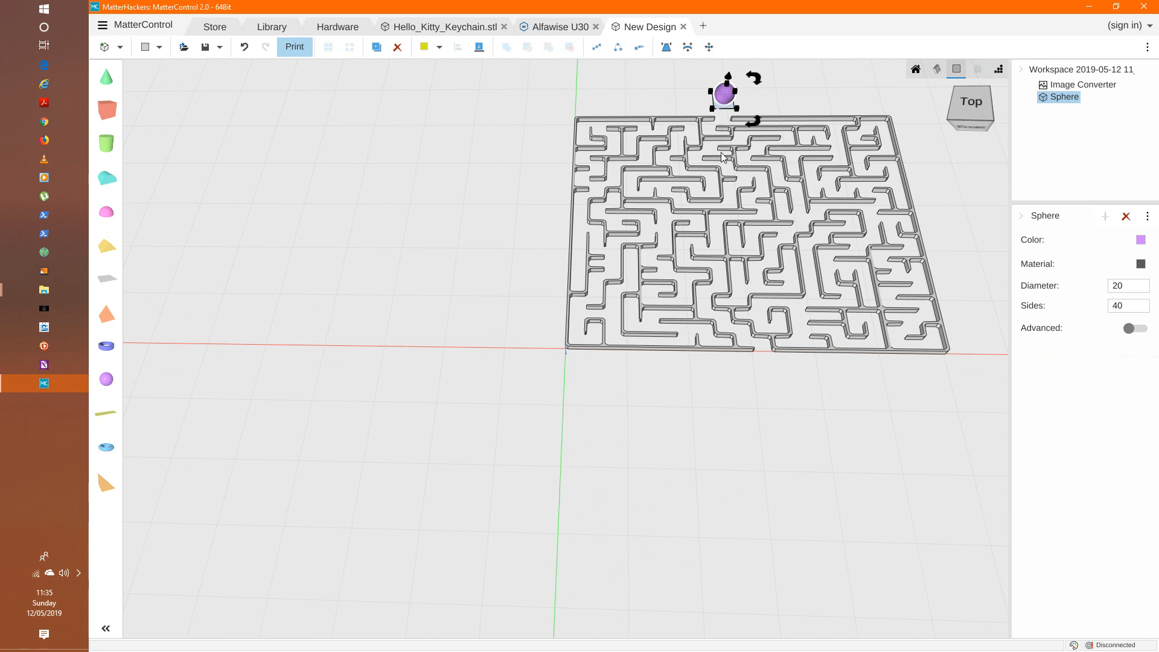
pyautogui.click(700, 191)
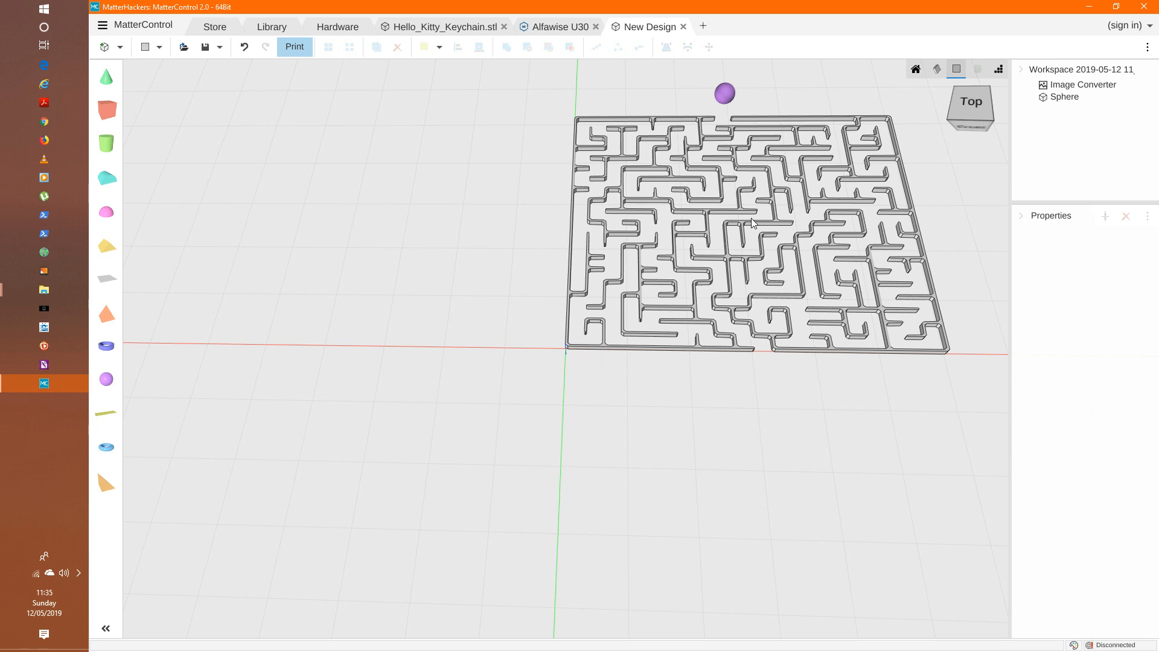
pyautogui.click(611, 164)
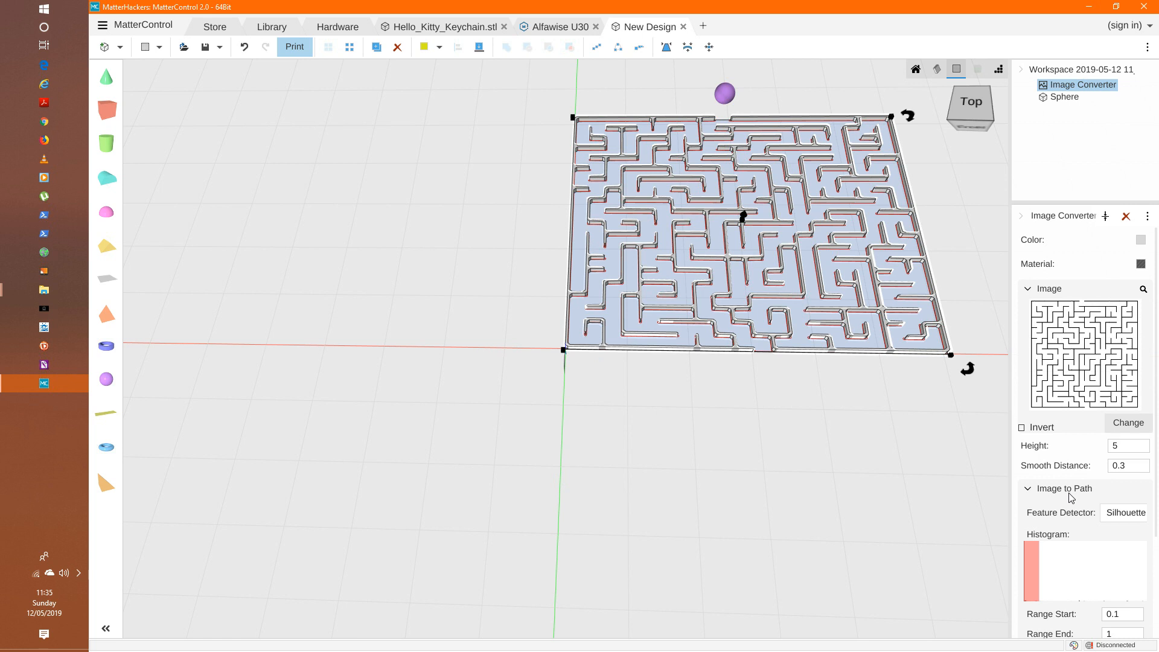
# Try the Rectangle and Circle base types under the Maze.JPG model, and settle on an Outline base
pyautogui.scroll(-5, 1067, 512)
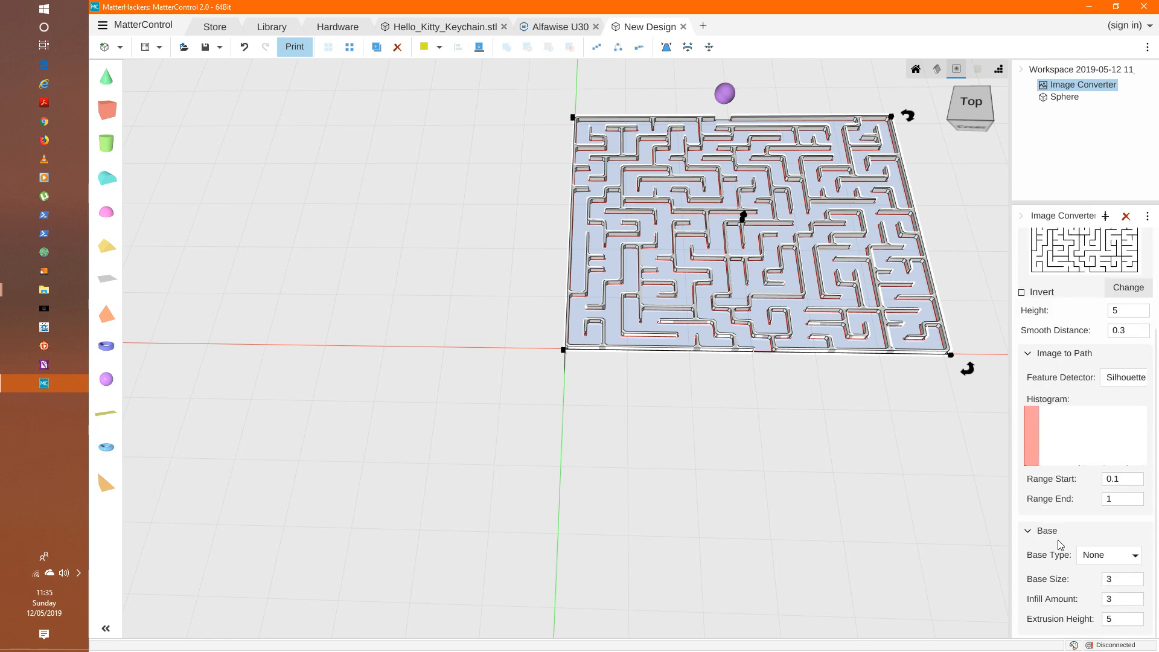
pyautogui.click(1128, 563)
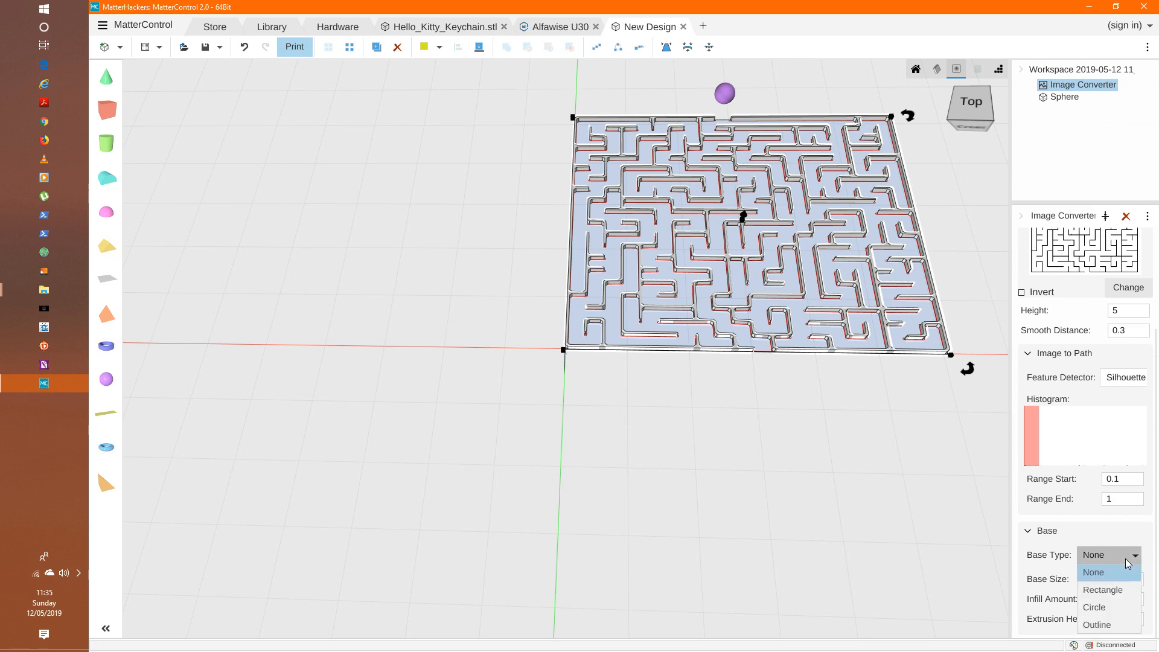
pyautogui.click(1116, 590)
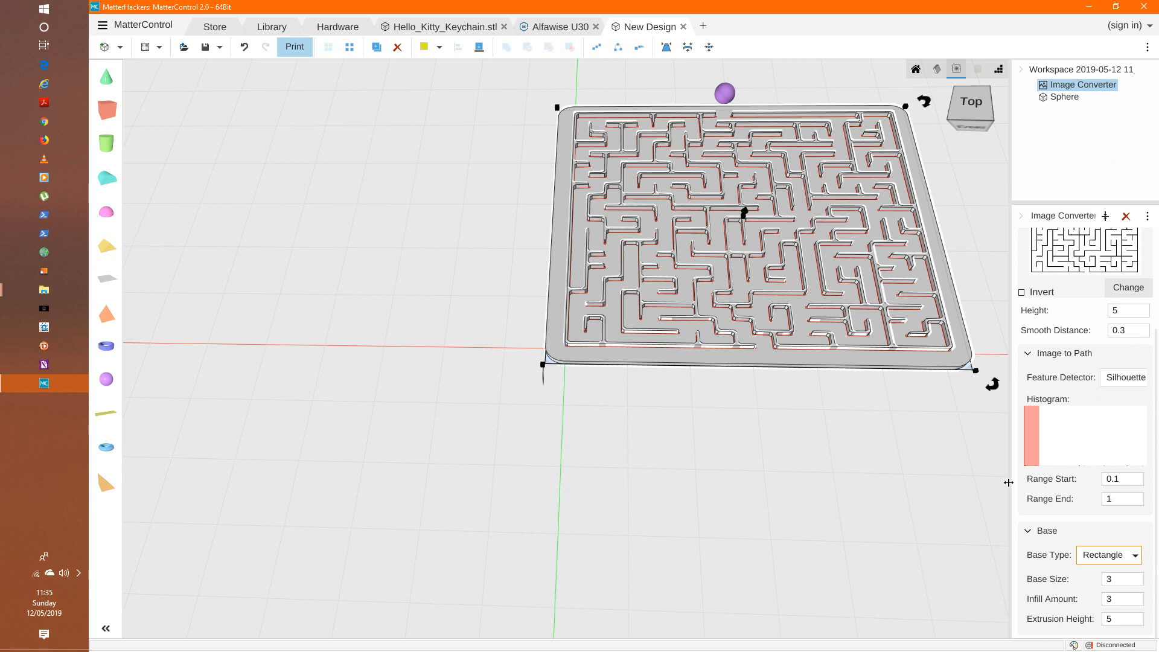
pyautogui.click(1116, 555)
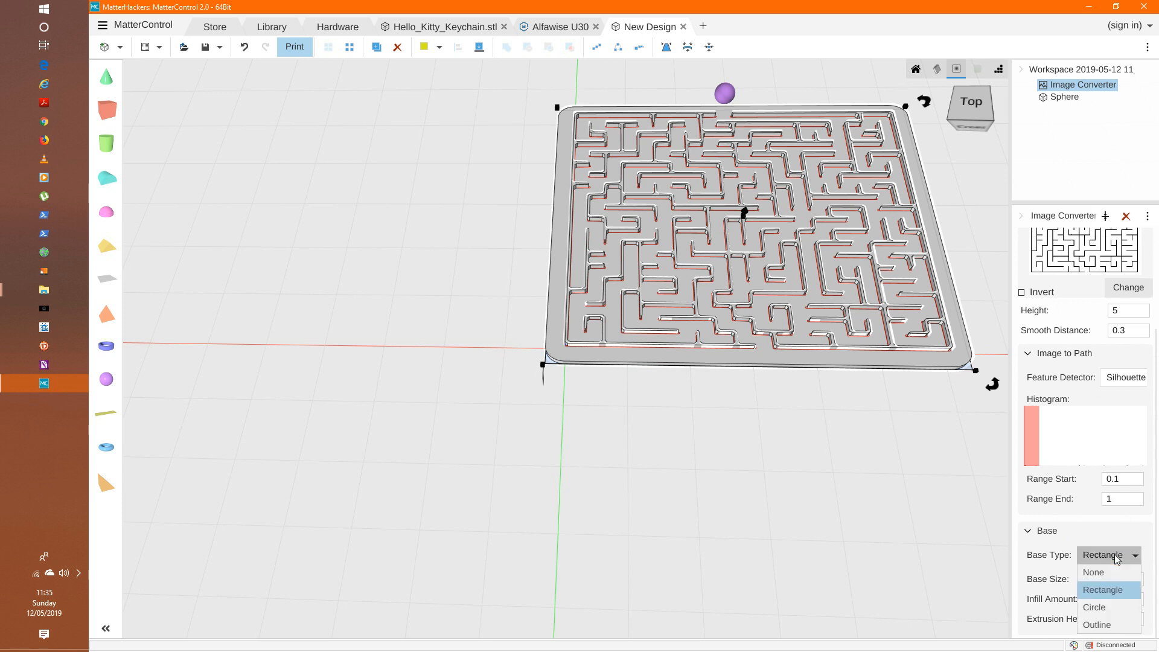
pyautogui.click(1099, 607)
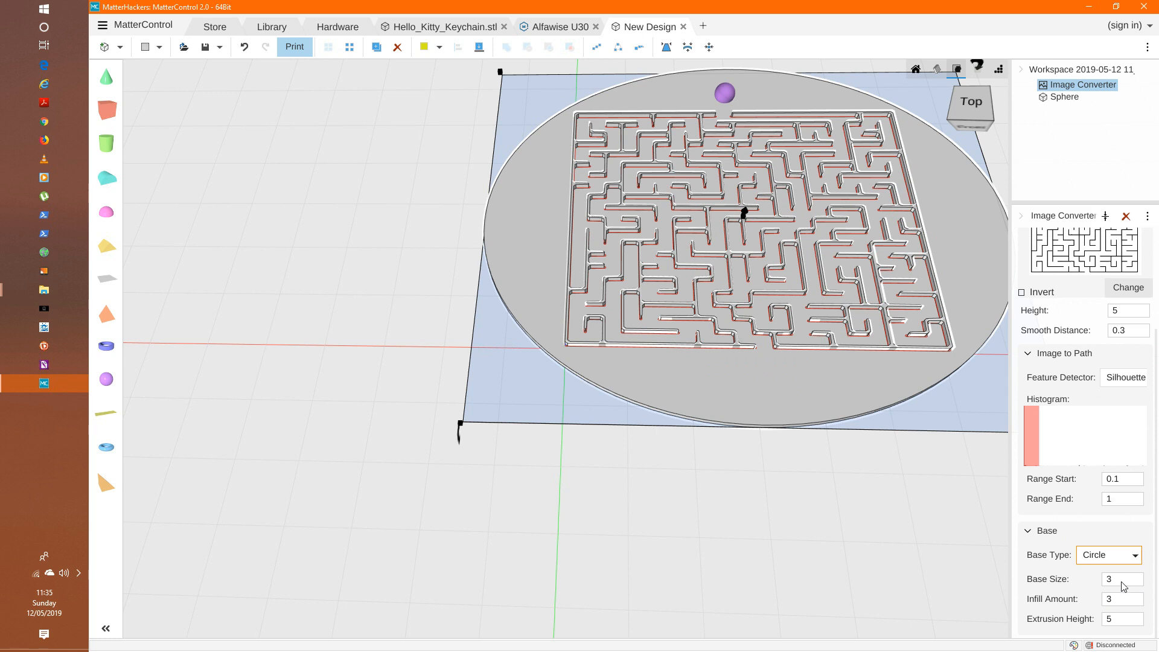
pyautogui.click(1123, 559)
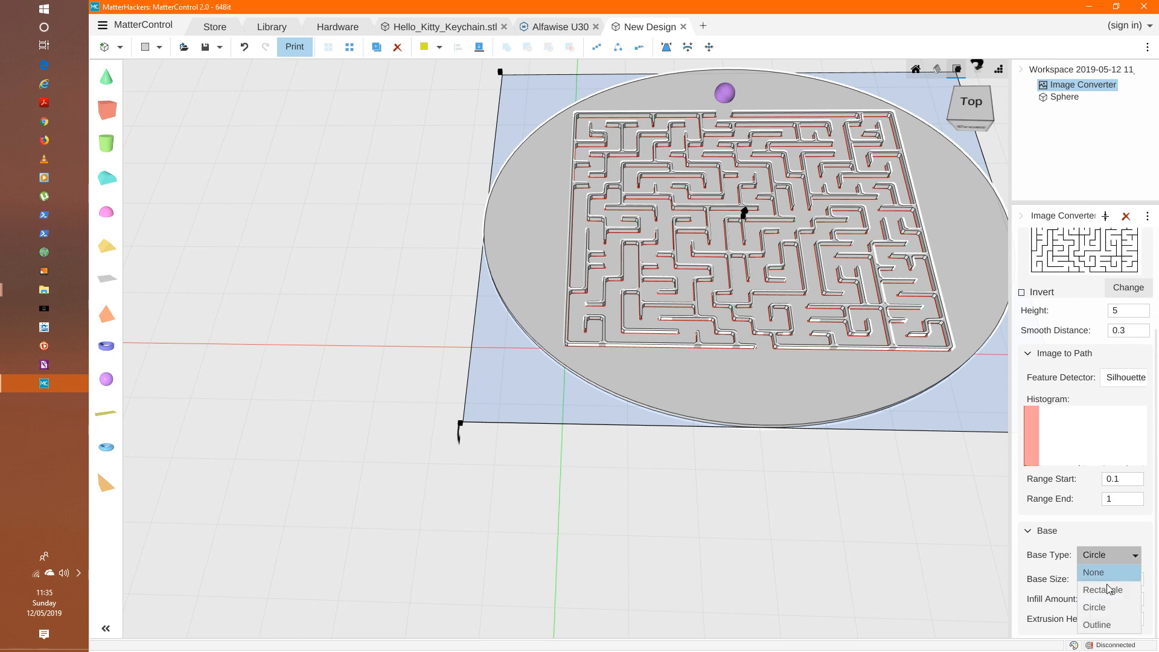
pyautogui.click(1106, 626)
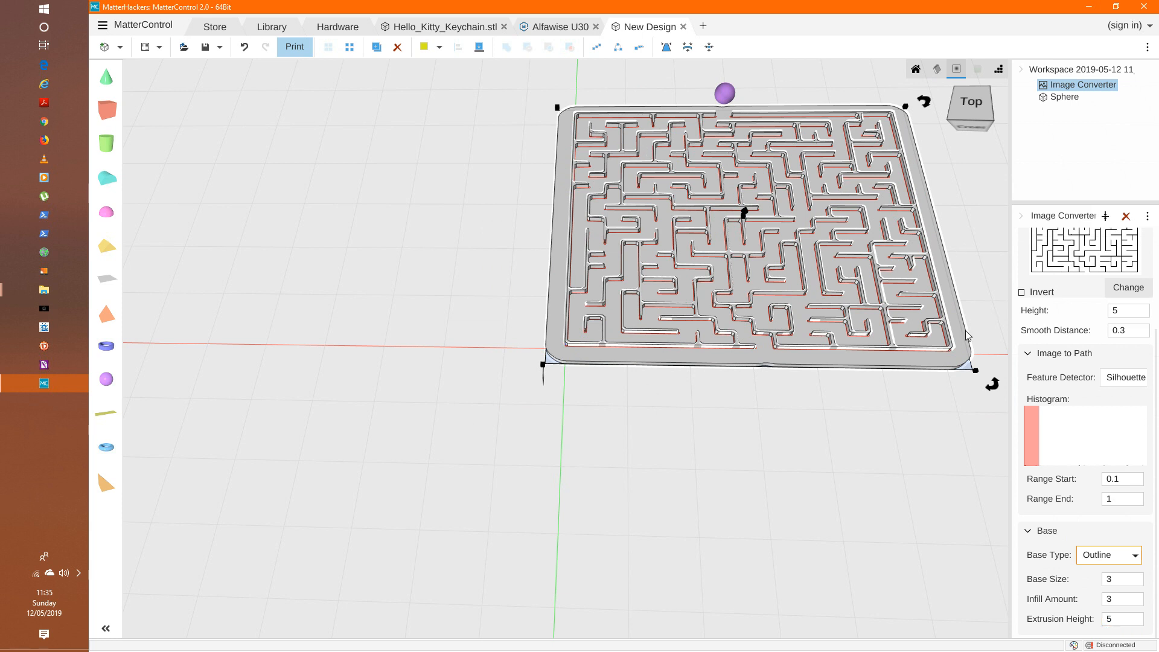
# Load DragonMaze.png into the Image Converter and replace it with BrachiosaurusMaze.jpg from the same Maze folder
pyautogui.click(1135, 289)
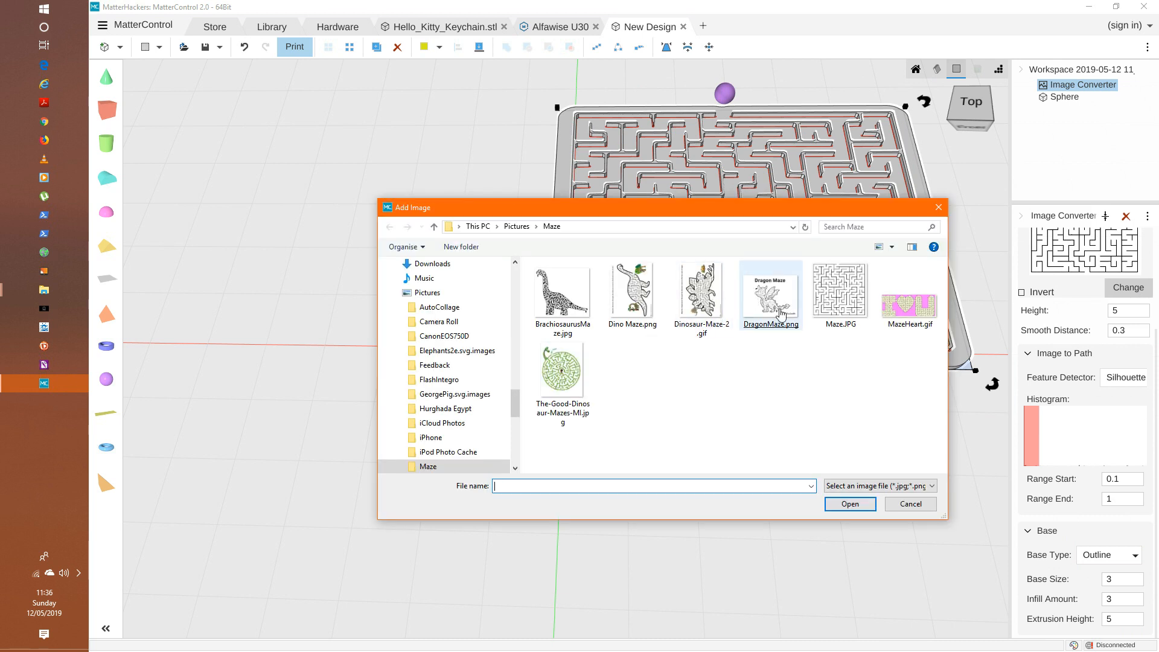
pyautogui.doubleClick(771, 309)
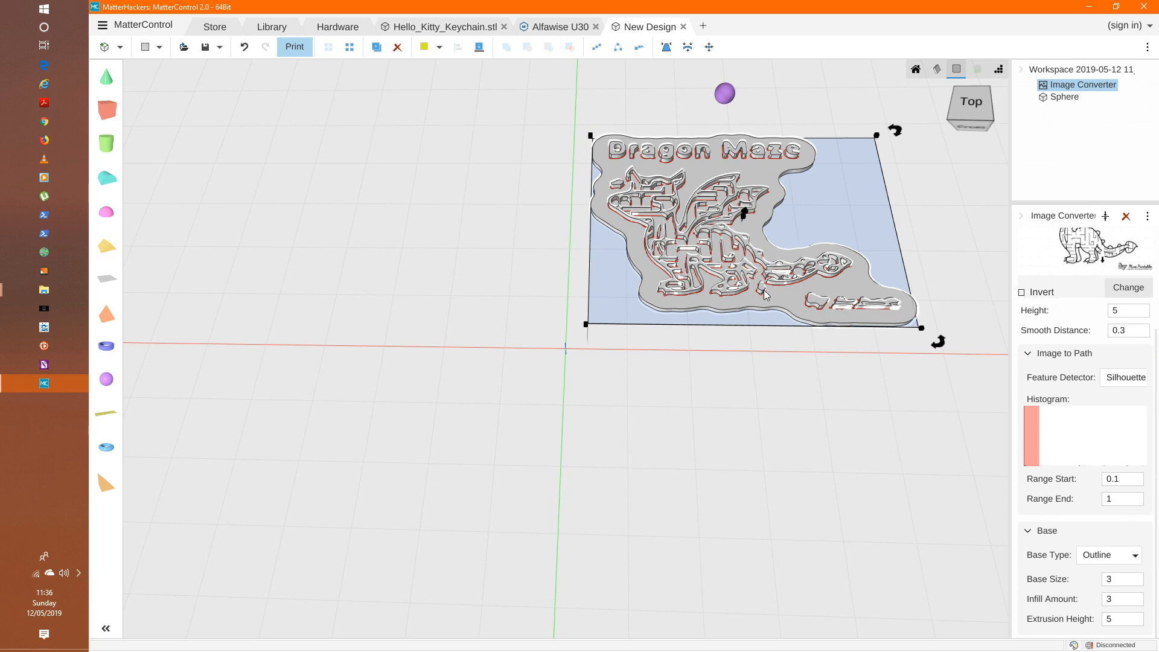
pyautogui.click(1127, 288)
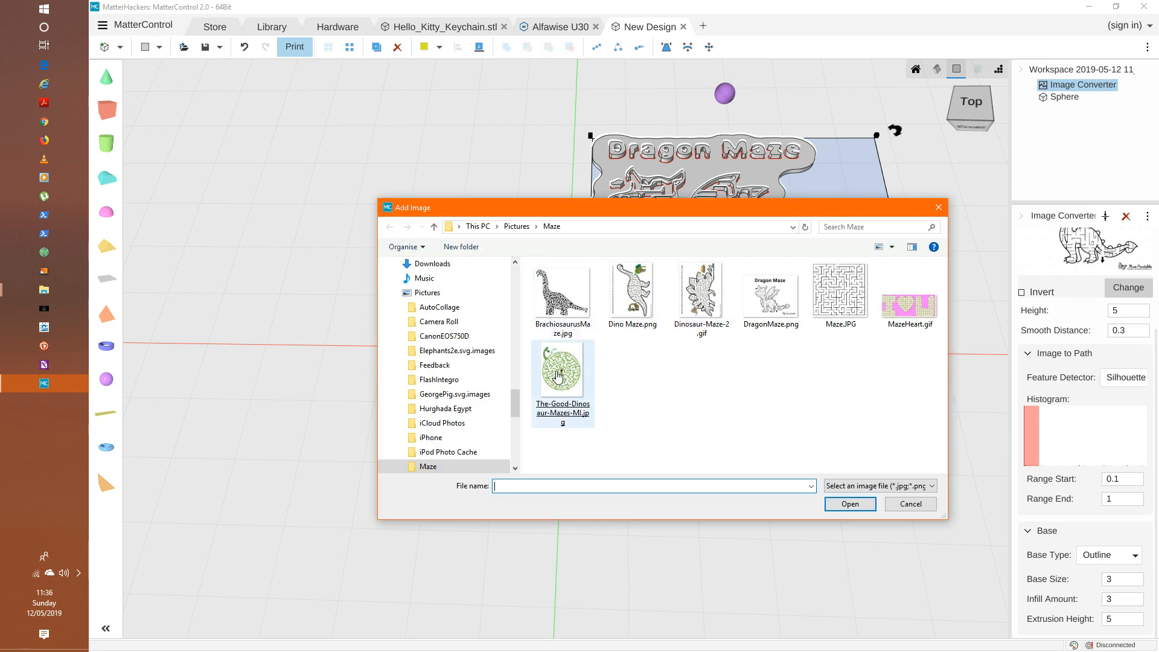
pyautogui.doubleClick(566, 306)
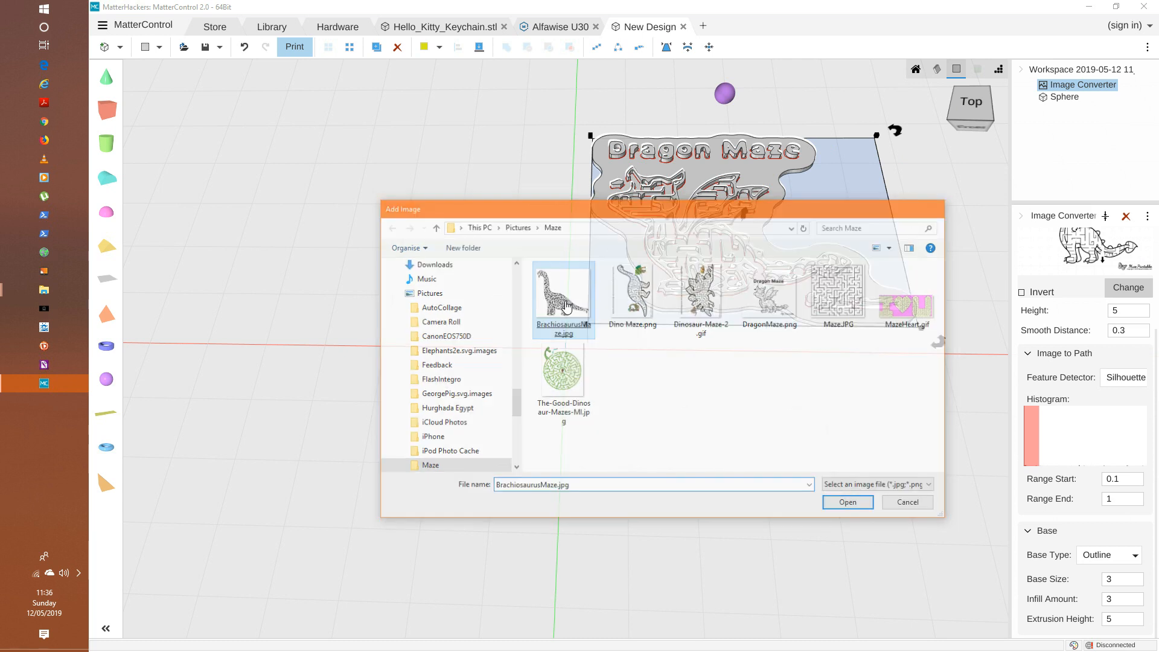
# Deselect the brachiosaurus maze, inspect its outline base from a low front angle, and reselect it
pyautogui.click(734, 322)
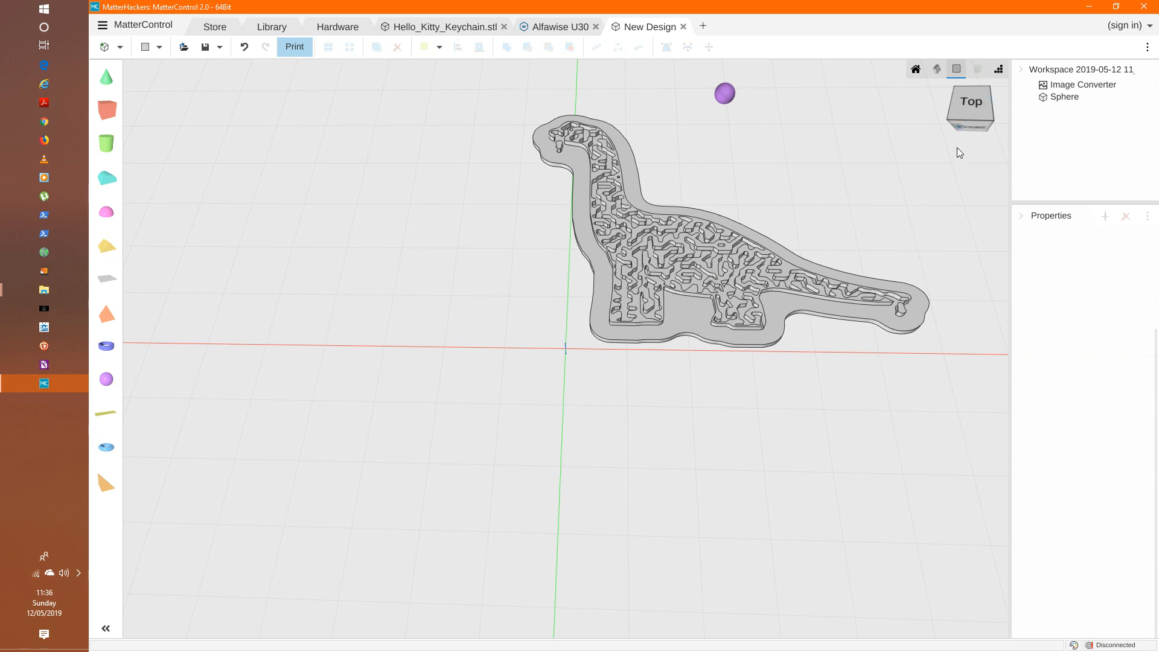
pyautogui.moveTo(973, 108)
pyautogui.mouseDown()
pyautogui.moveTo(974, 77)
pyautogui.moveTo(980, 93)
pyautogui.mouseUp()
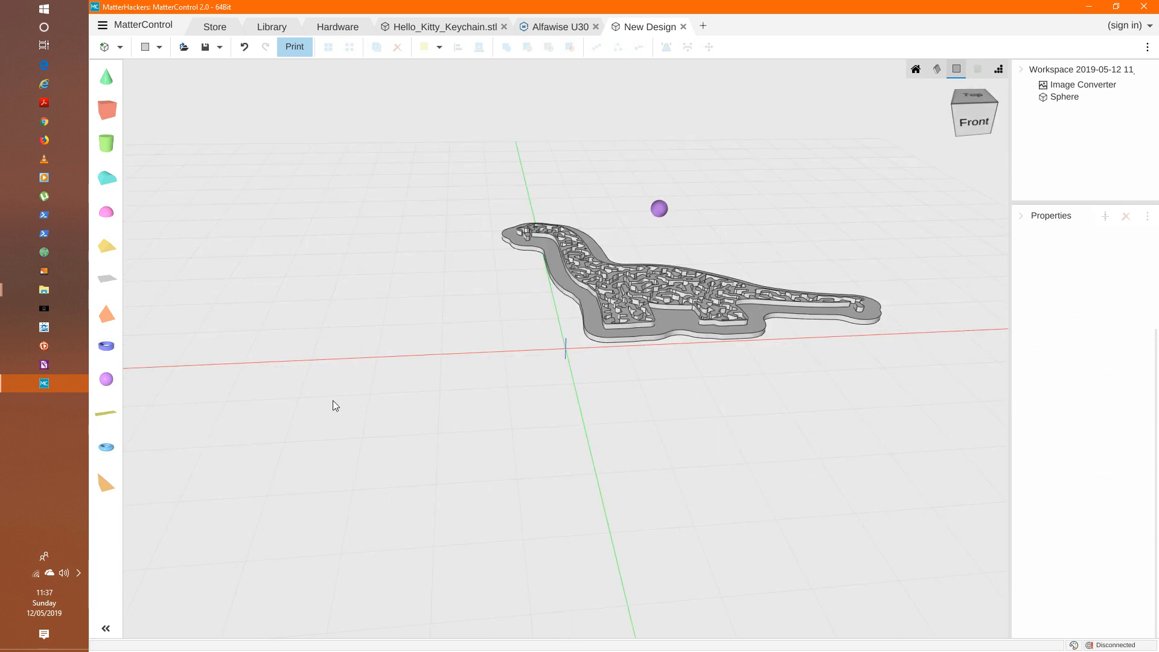
pyautogui.click(652, 310)
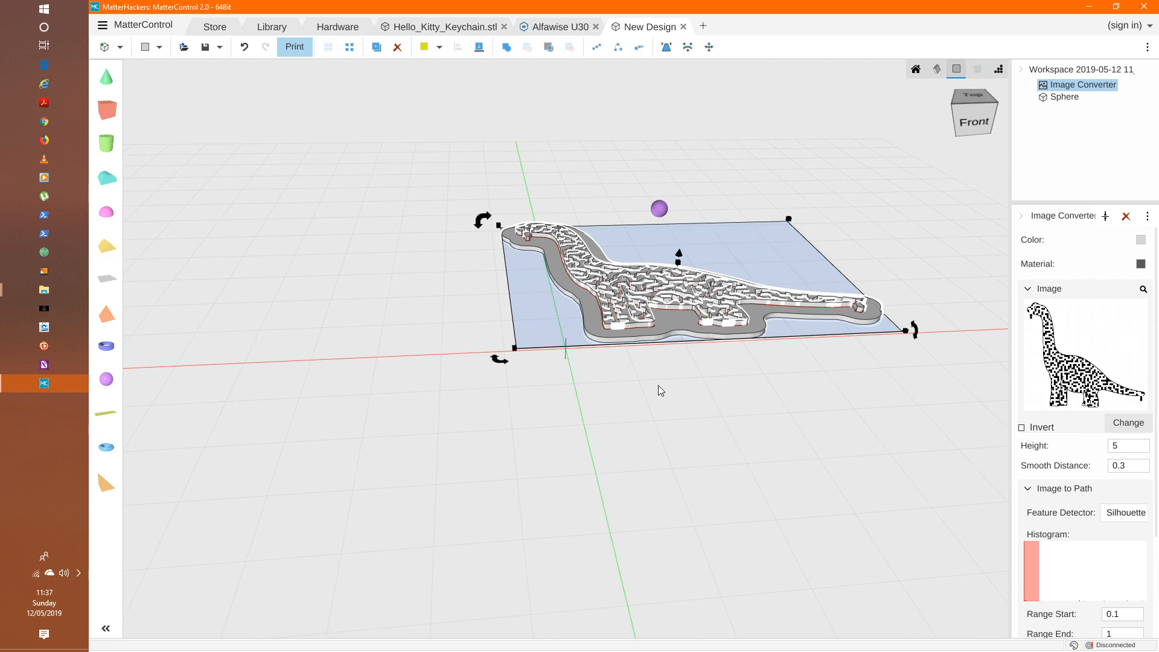
# Look over the source maze pictures in the Maze folder in File Explorer and return to MatterControl
pyautogui.click(65, 293)
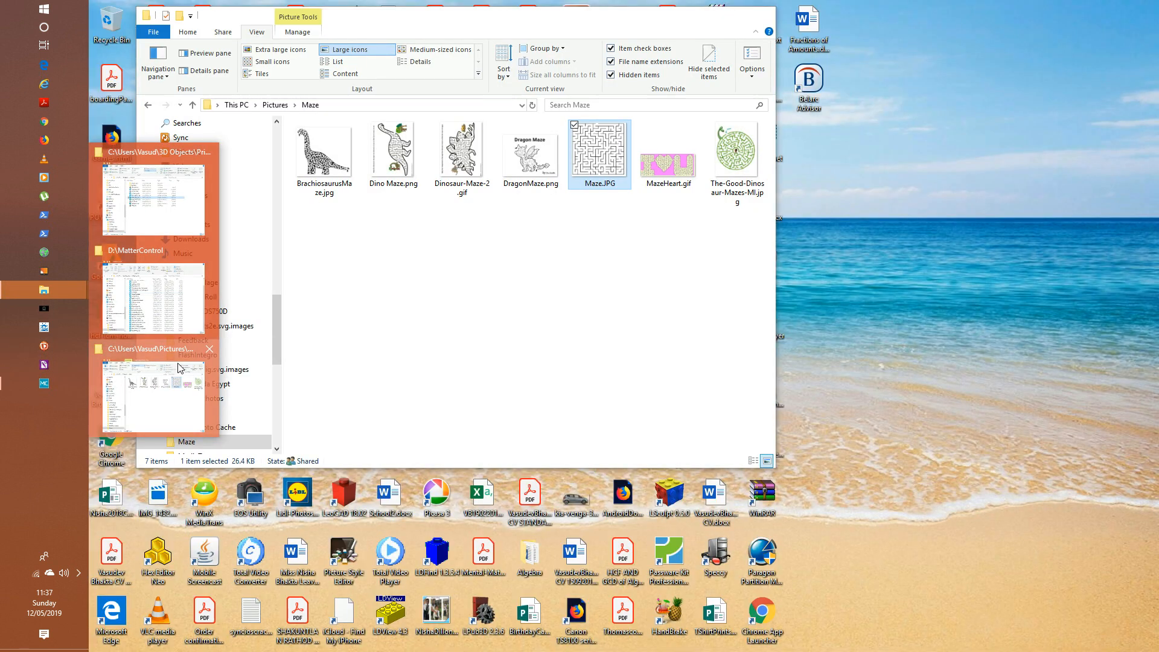
pyautogui.click(178, 382)
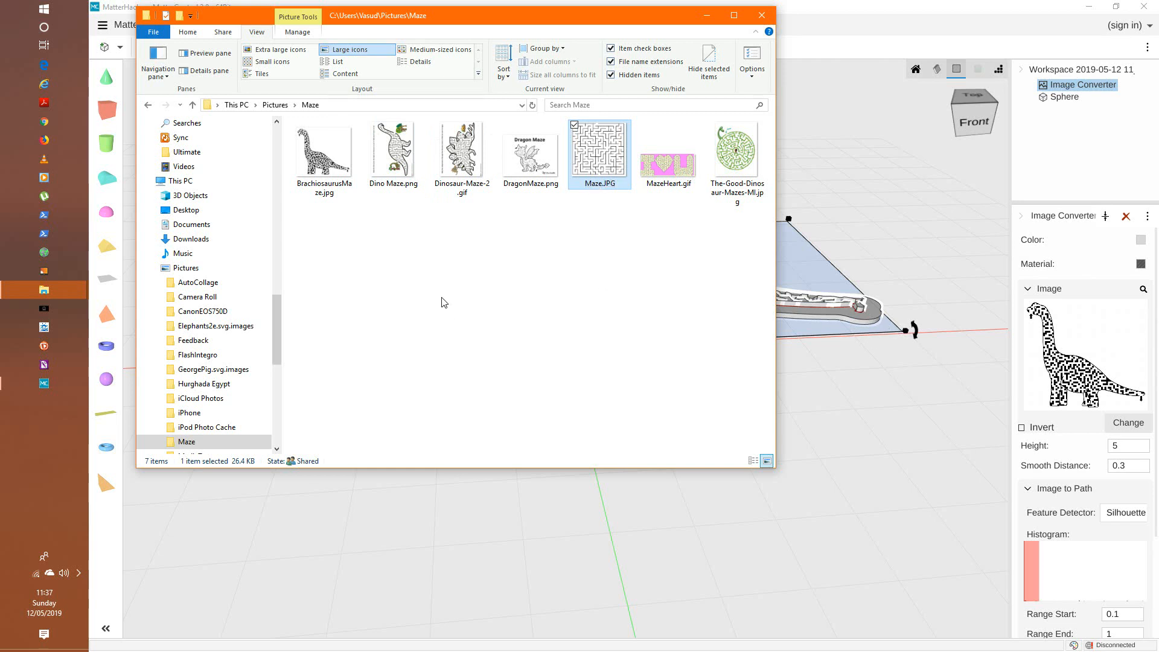
pyautogui.click(797, 314)
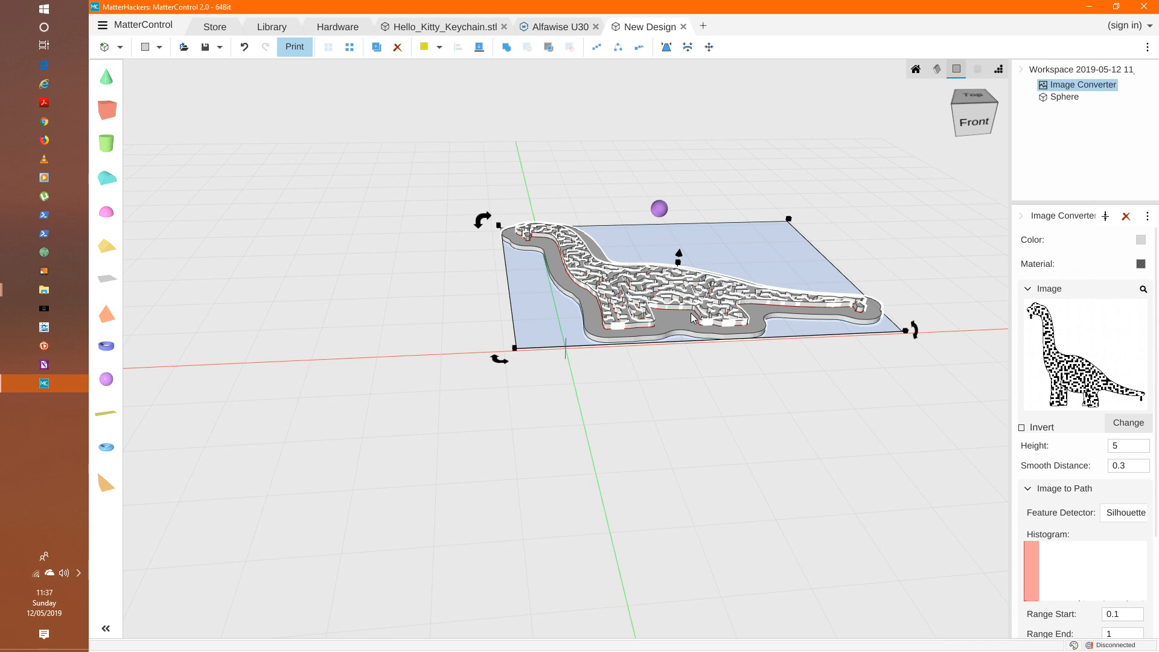
# Examine the brachiosaurus maze's walls and outline base from above and from a low front angle
pyautogui.click(976, 132)
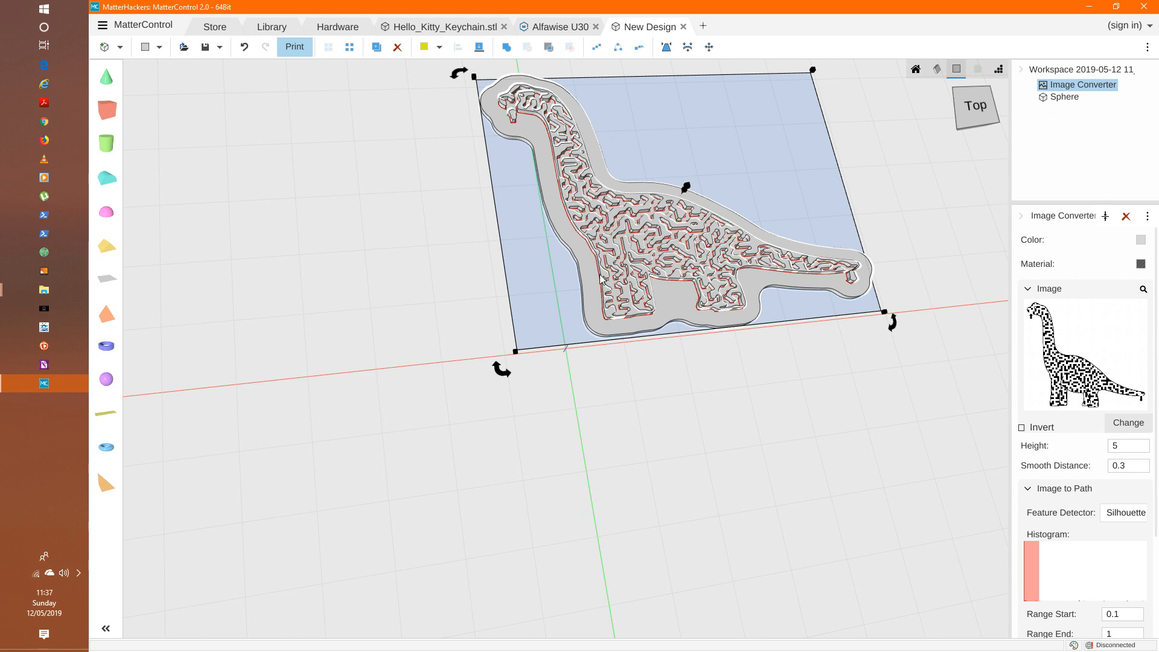
pyautogui.moveTo(968, 111); pyautogui.dragTo(965, 96)
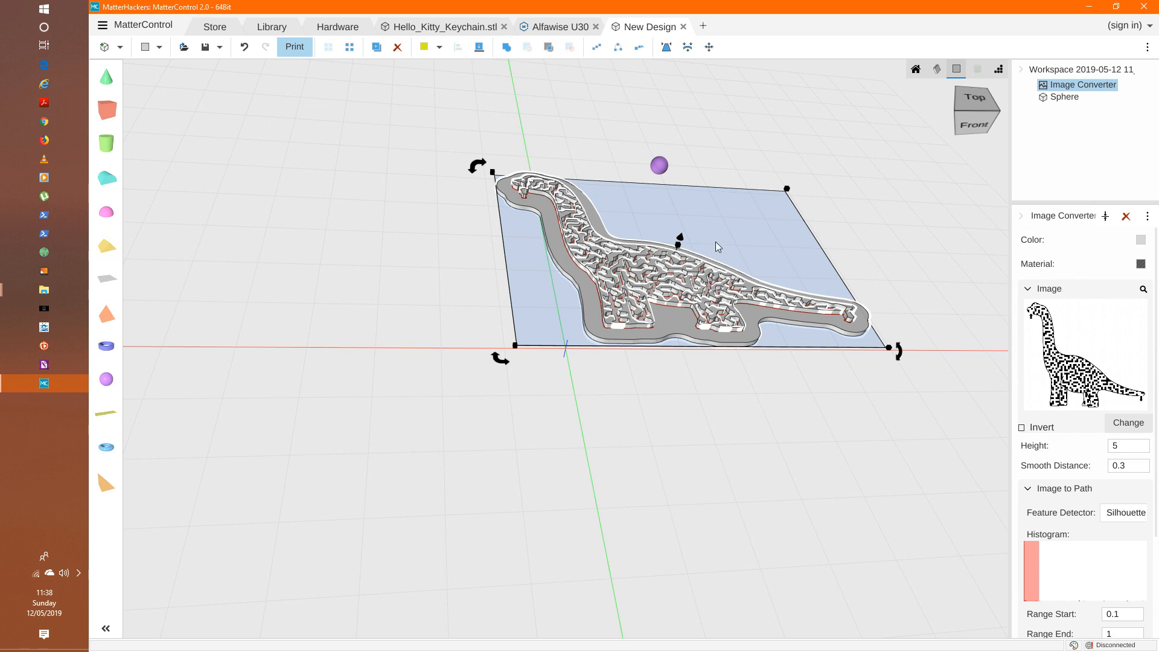
pyautogui.click(970, 116)
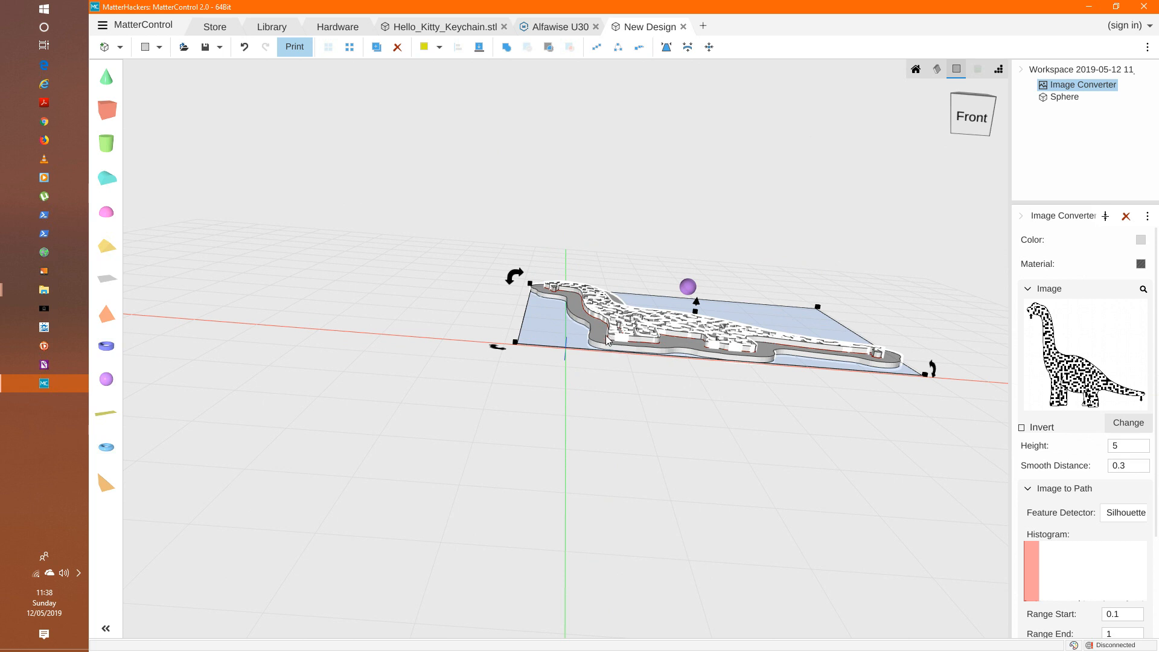
pyautogui.click(980, 129)
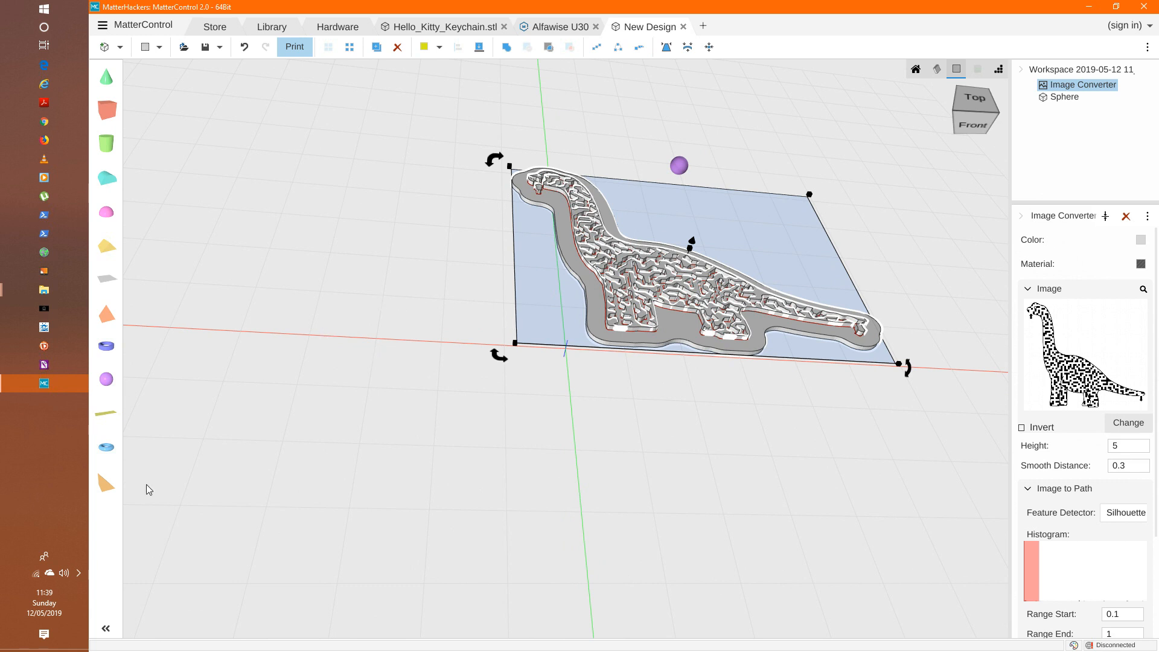
pyautogui.moveTo(63, 382)
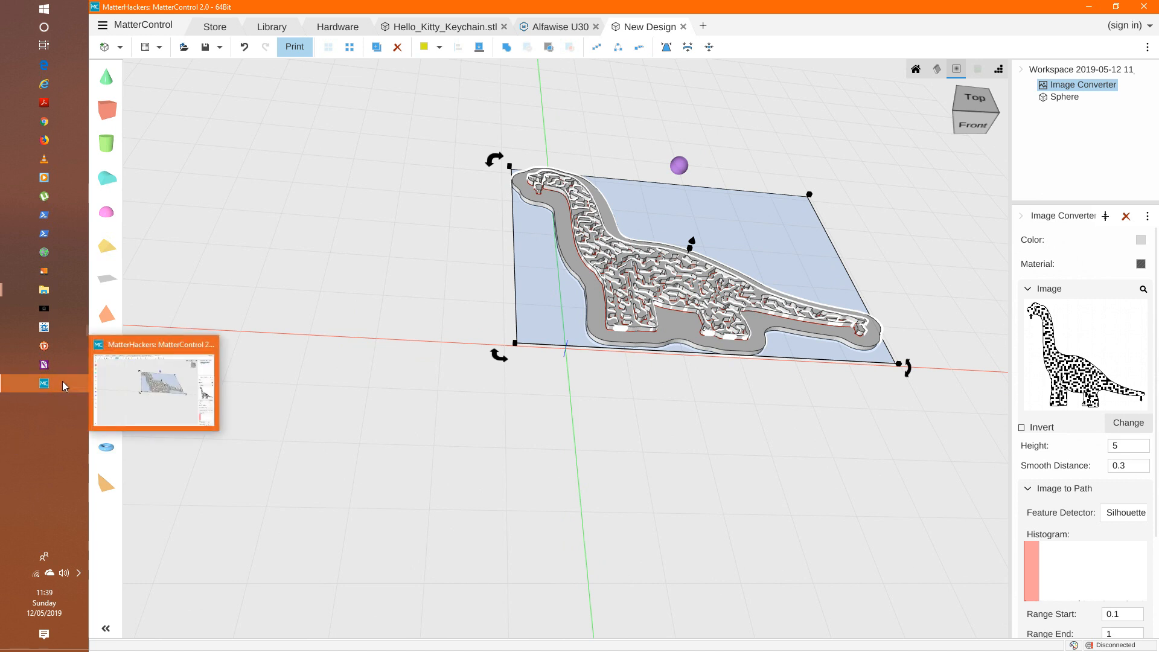